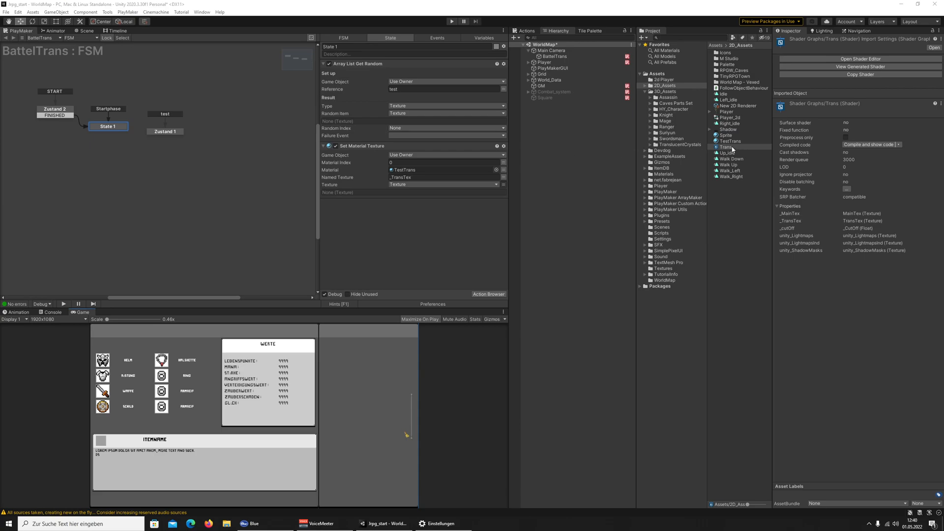
Examine which Universal Render Pipeline shader graph types can be created in the 2D_Assets folder
right_click(730, 221)
mouse_move(748, 228)
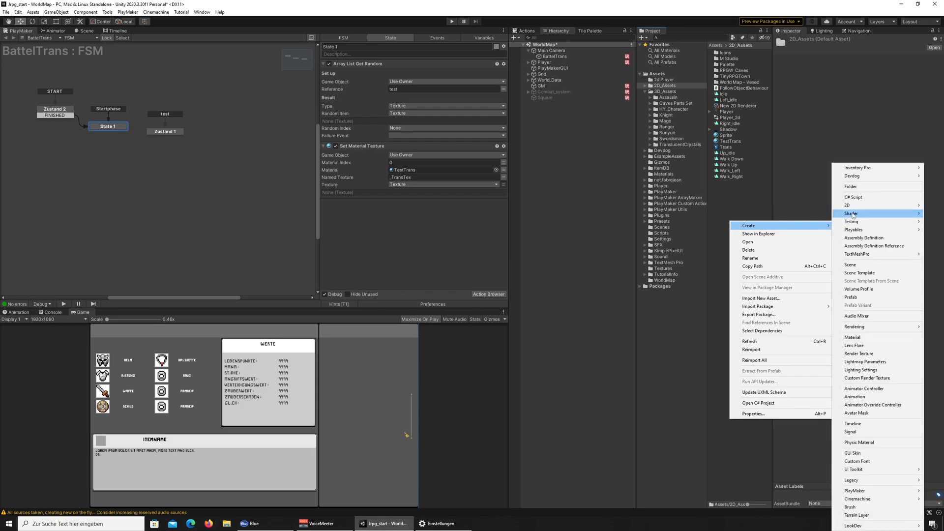
mouse_move(854, 214)
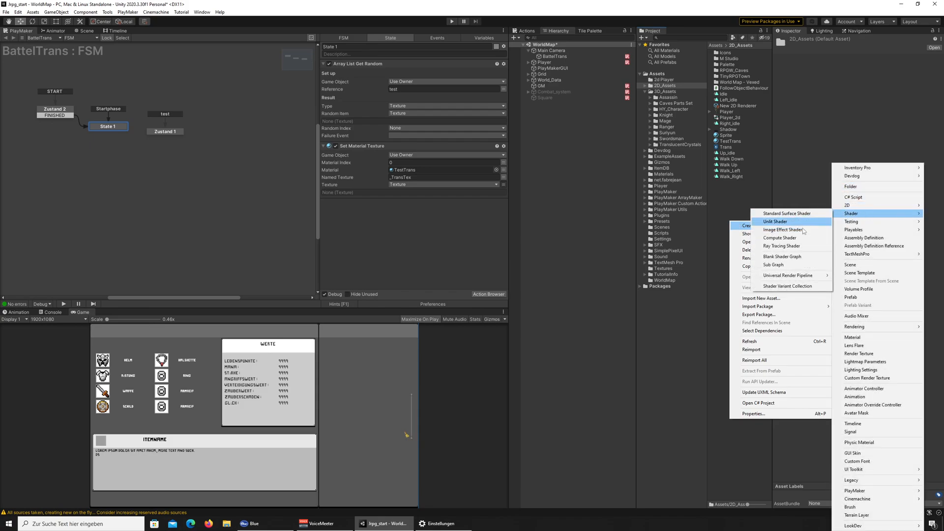
mouse_move(797, 276)
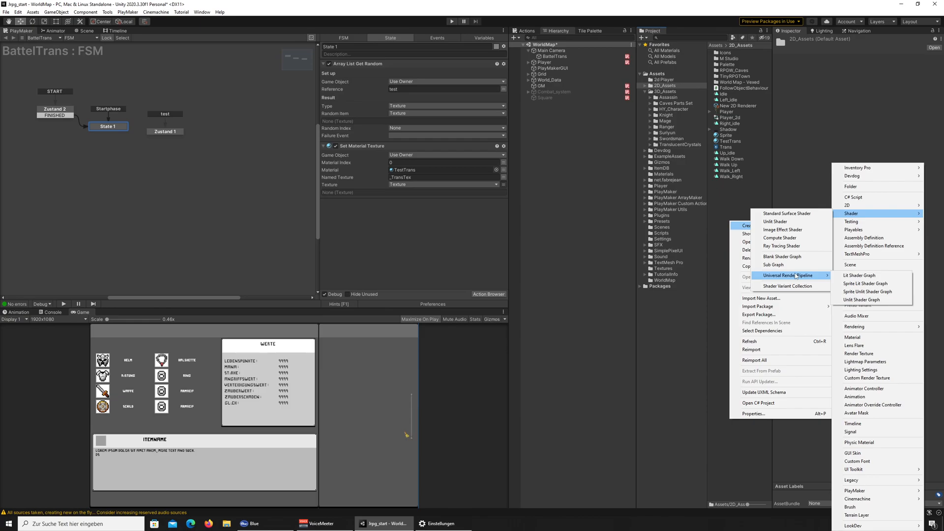
Open the Package Manager and list the Unity Registry packages
left_click(202, 12)
left_click(235, 88)
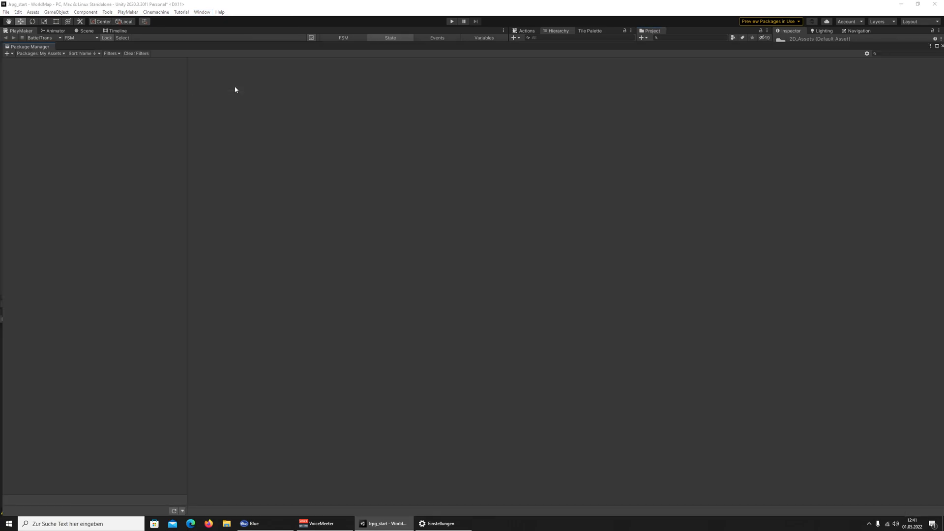
left_click(58, 53)
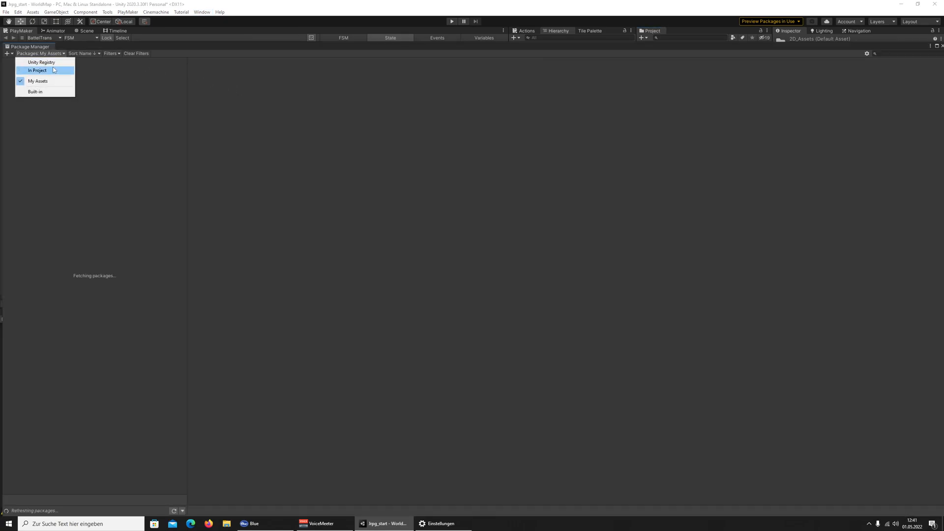
left_click(52, 64)
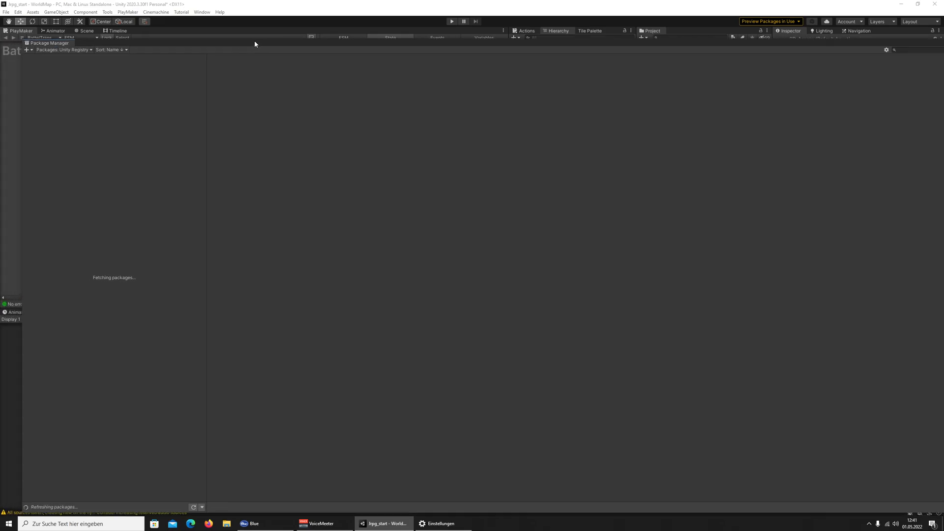
left_click_drag(235, 47, 240, 26)
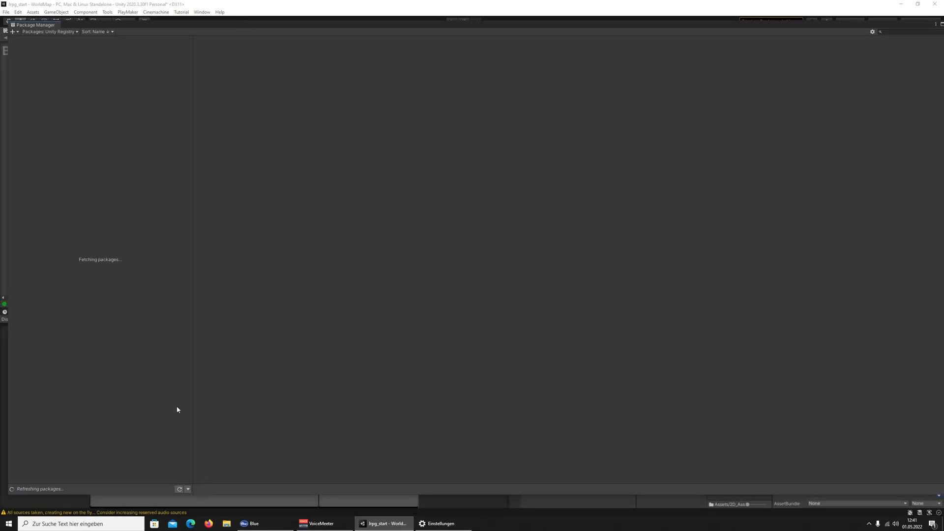
left_click(188, 490)
left_click(206, 495)
left_click_drag(170, 26, 263, 37)
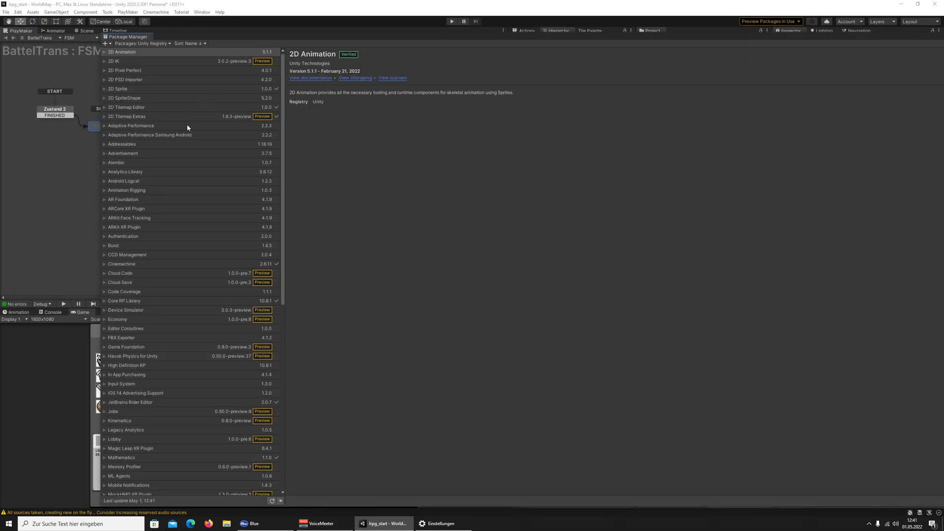
Review the 2D Tilemap Extras, 2D Sprite and 2D Tilemap Editor package details, and close the Package Manager
left_click(135, 117)
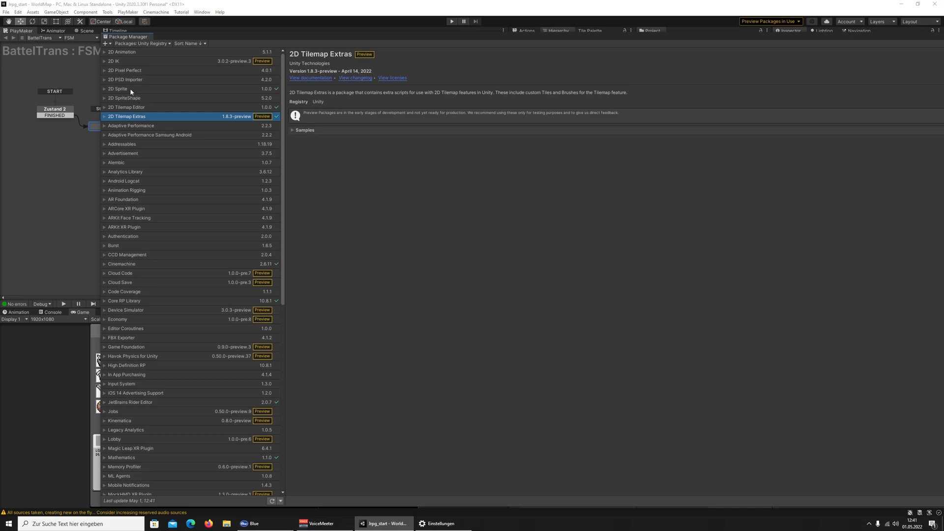
left_click(131, 91)
left_click(136, 107)
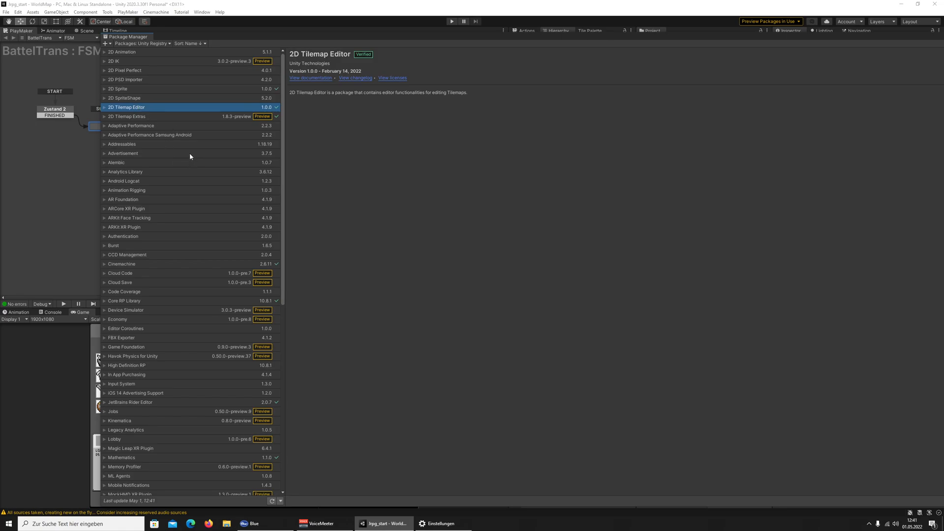
left_click_drag(818, 37, 749, 41)
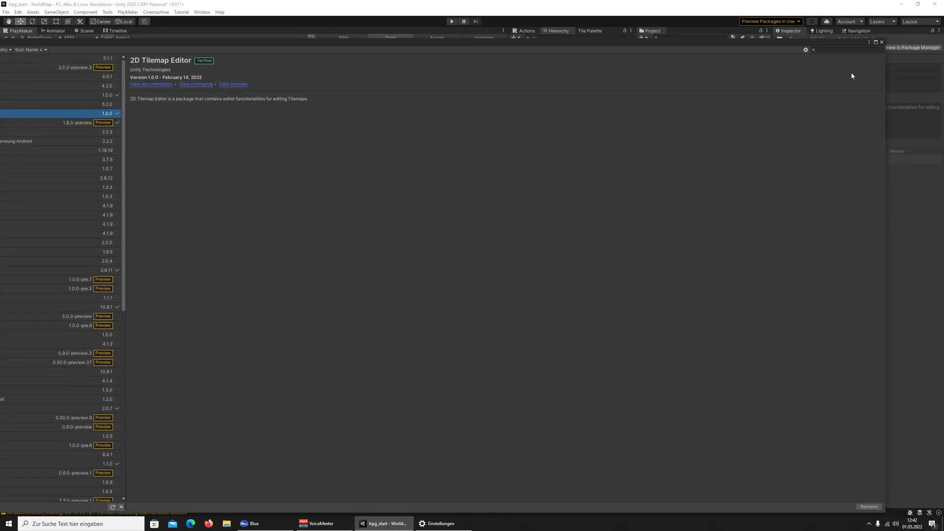
left_click(882, 42)
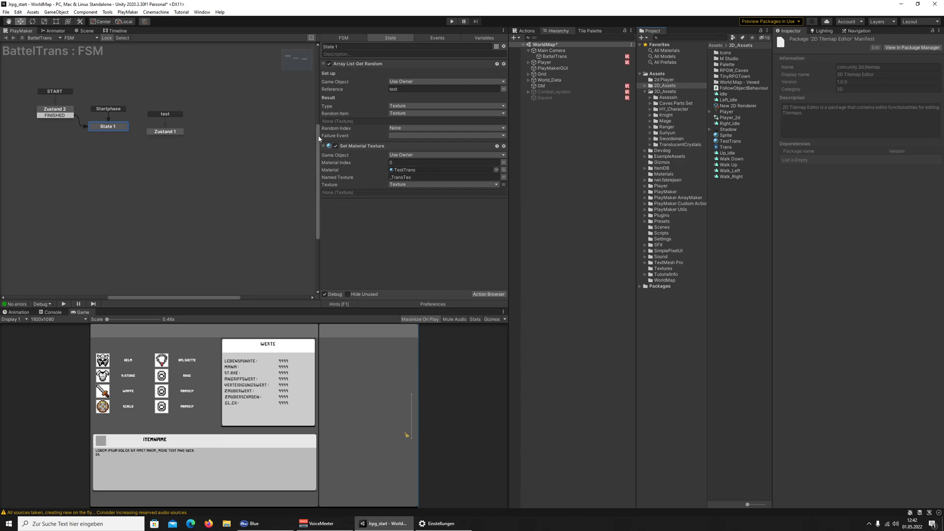
Run the game to view the battle transition on the world map, and stop play mode
left_click(452, 22)
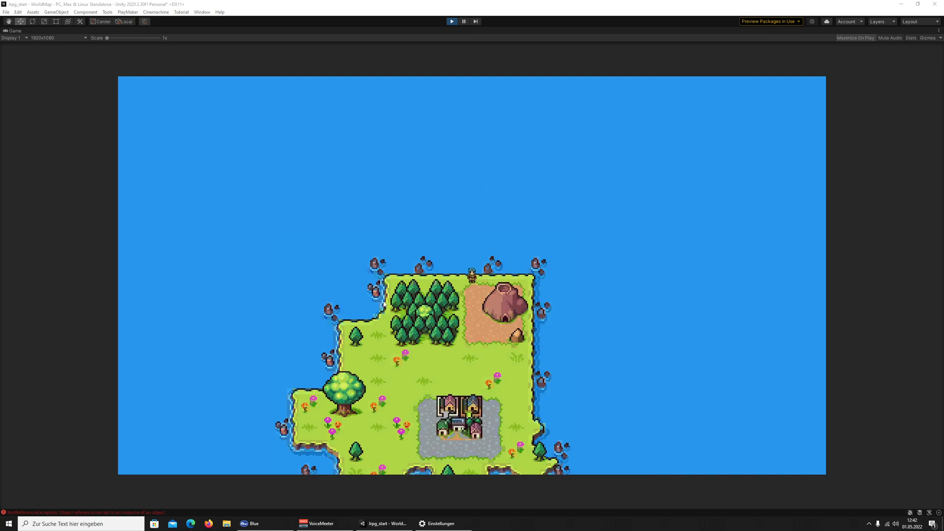
left_click(485, 299)
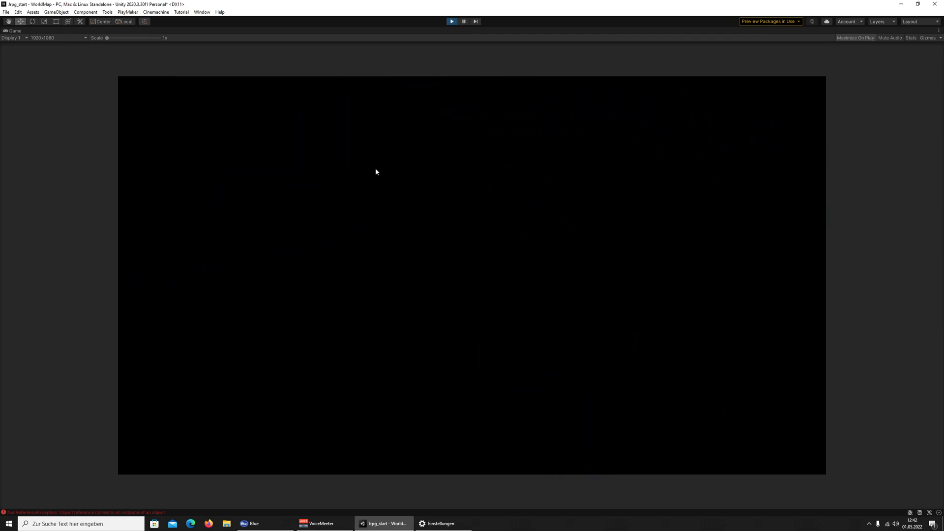
left_click(452, 21)
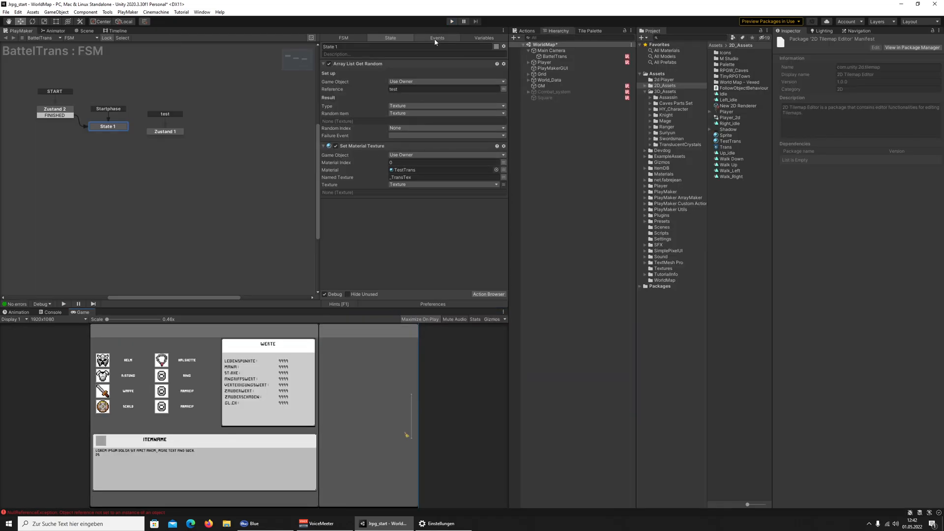
Inspect the BattelTrans object's components and the Trans shader's properties
left_click(546, 57)
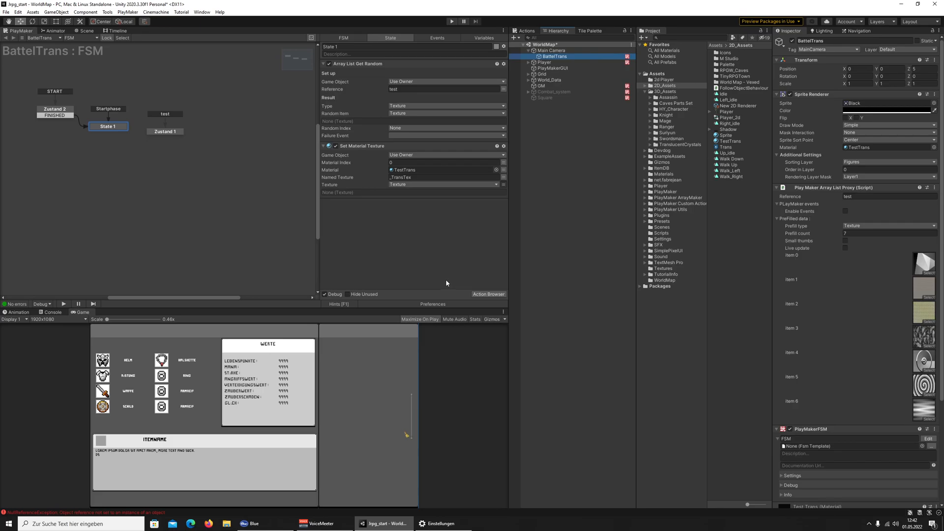
left_click(725, 148)
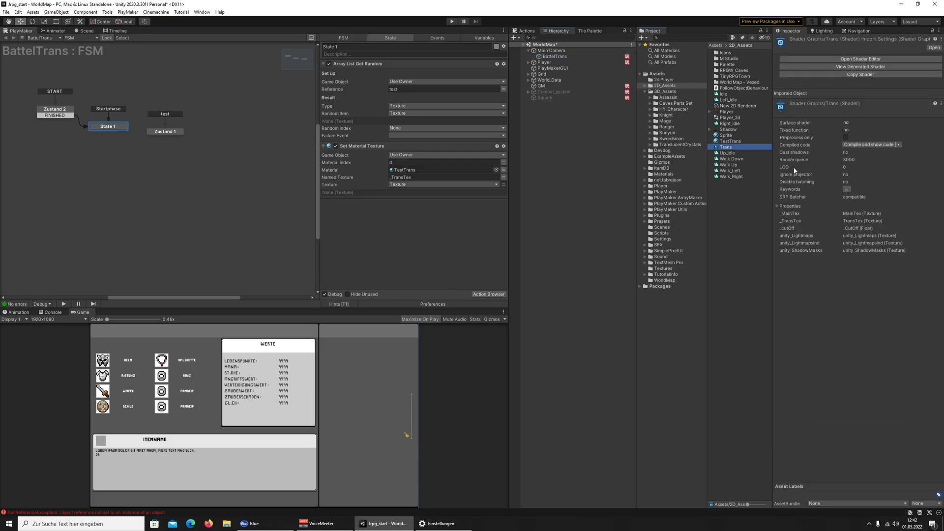
Create a Sprite Unlit Shader Graph named Tutorial in the 2D_Assets folder
right_click(719, 205)
mouse_move(723, 207)
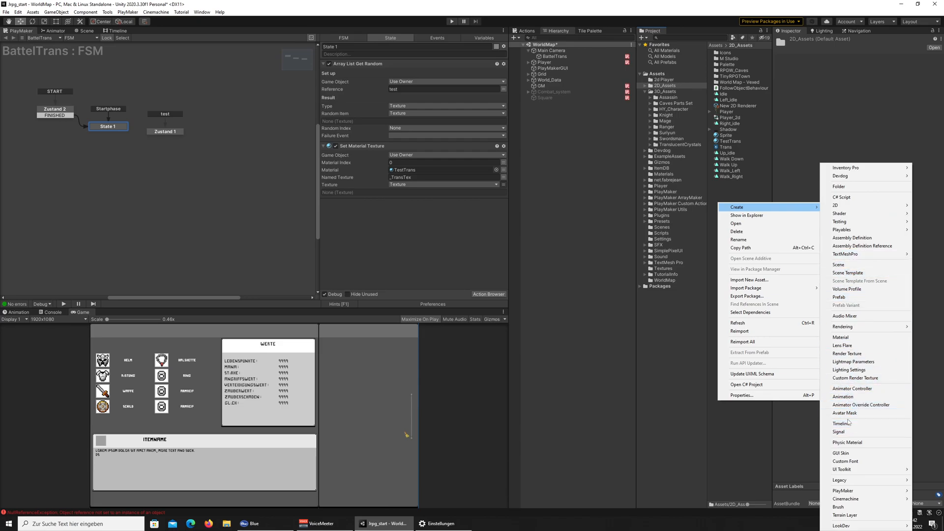
mouse_move(846, 216)
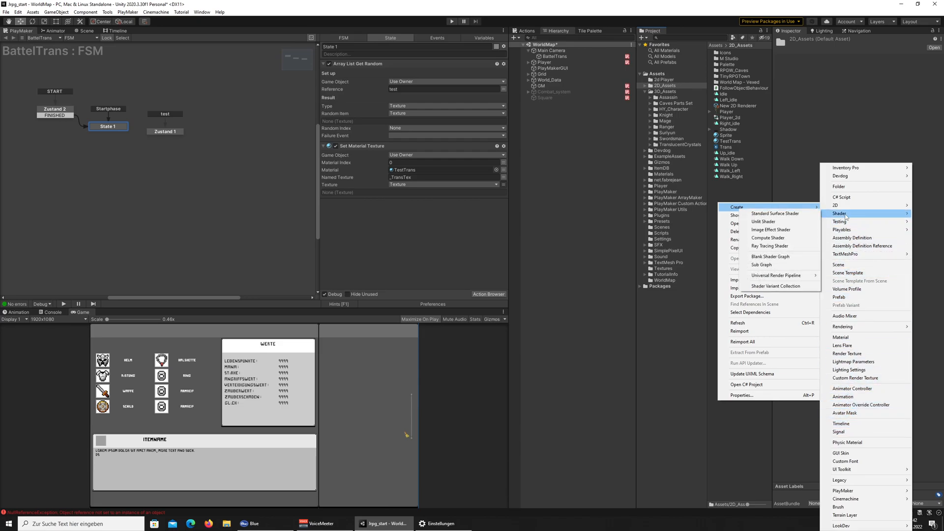
mouse_move(770, 276)
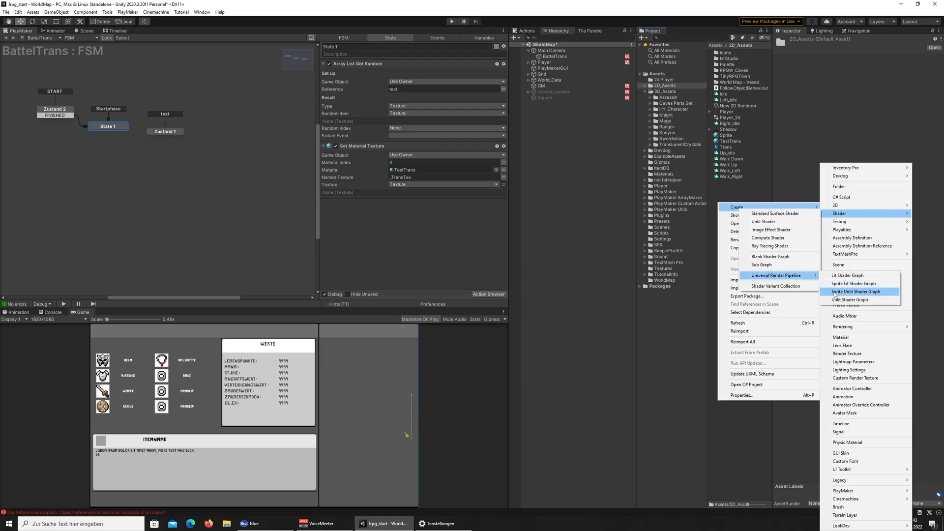
left_click(856, 293)
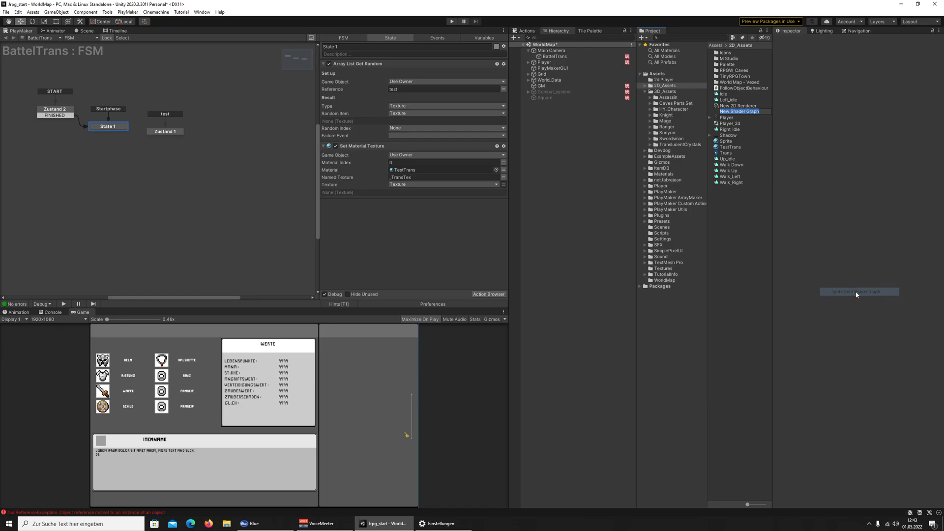
type("T")
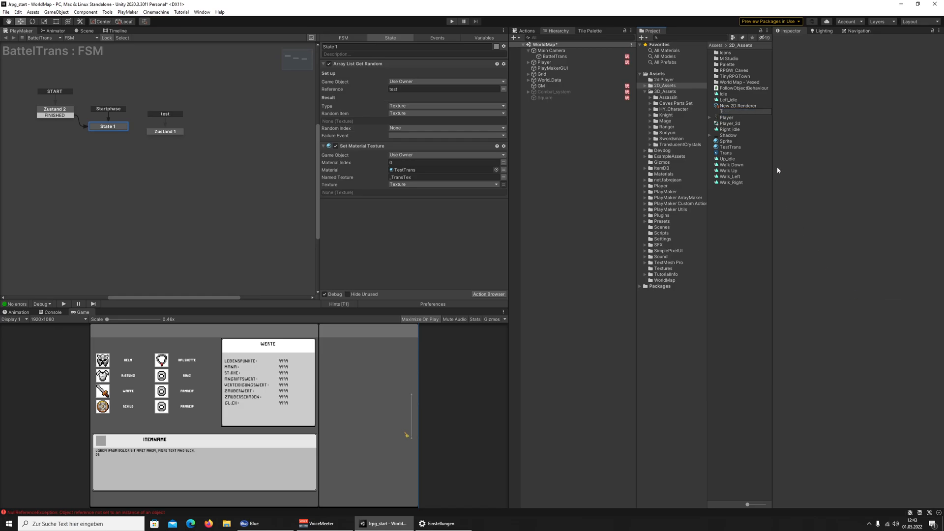
type("utorial")
key("Return")
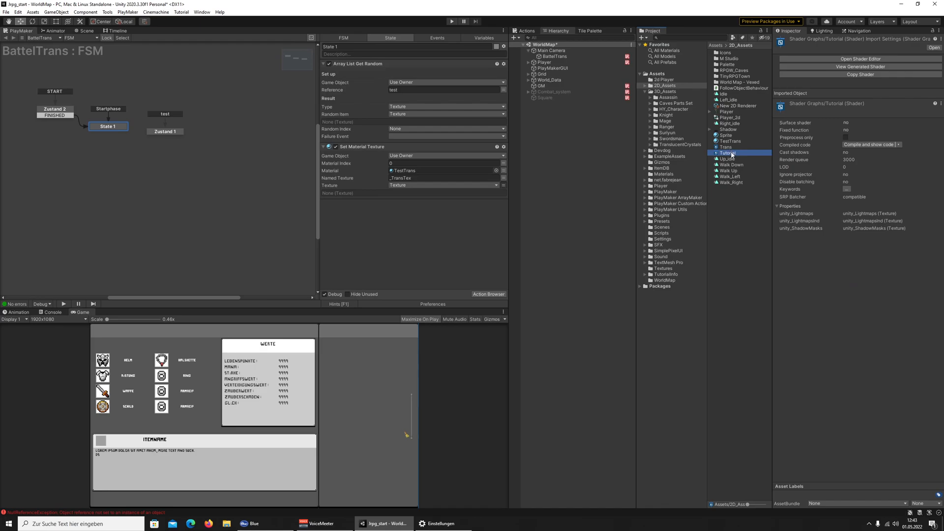
Open the Tutorial and Trans shader graphs for editing and compare their contents
double_click(727, 153)
double_click(726, 147)
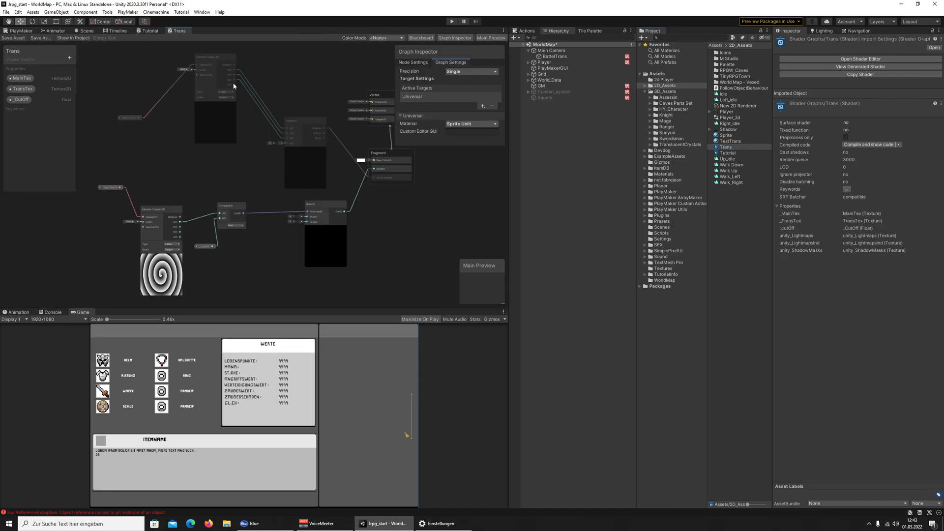
left_click(147, 31)
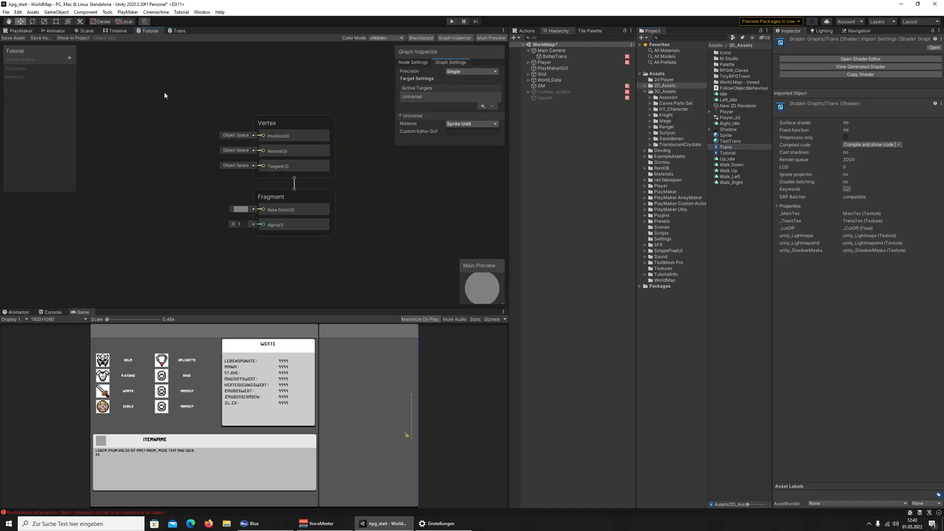
middle_click_drag(164, 93, 293, 88)
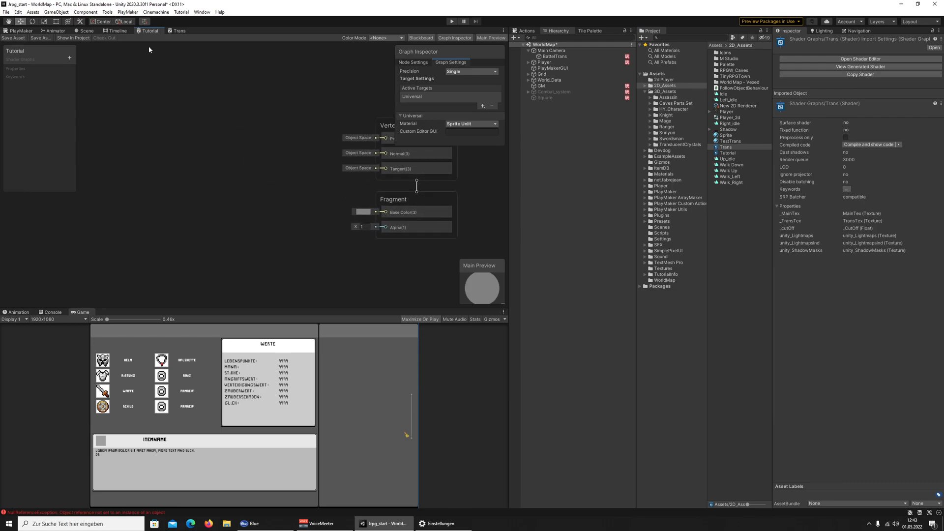
left_click(178, 31)
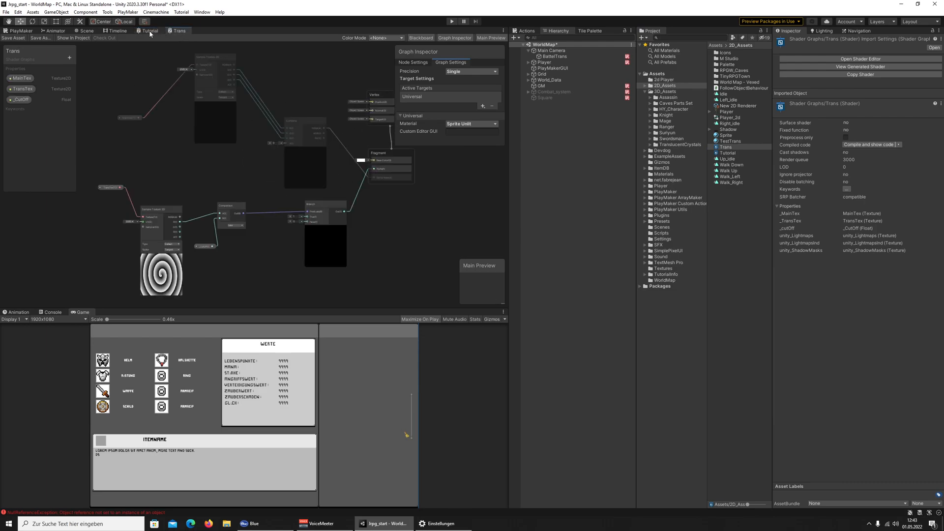
Add a Texture 2D property named MainText to the Tutorial shader graph and select it
left_click(147, 31)
left_click(69, 57)
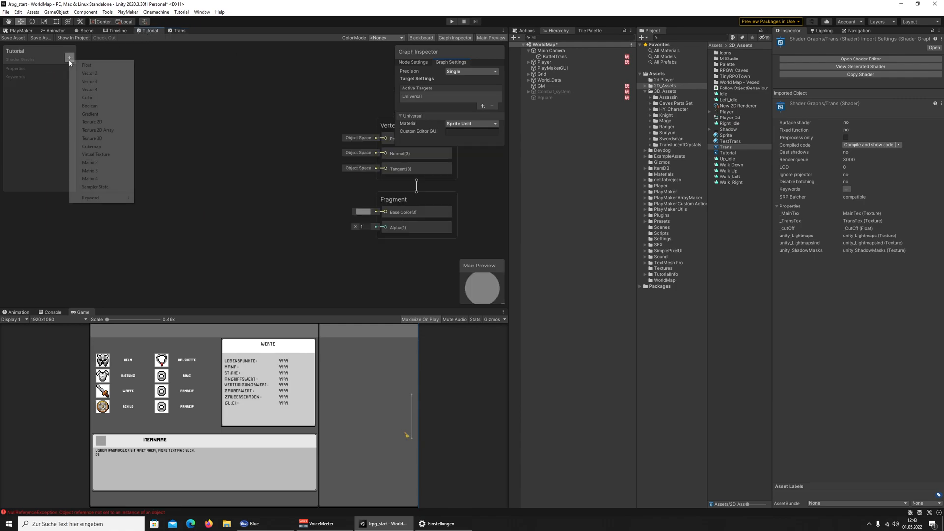
left_click(108, 126)
type("MainText")
key("Return")
left_click(23, 80)
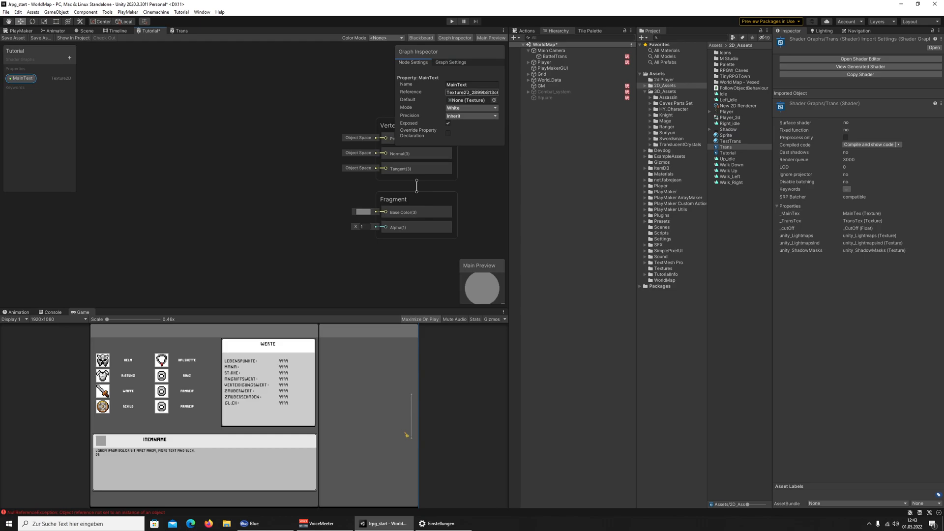
Set the MainText property's reference to _MainText
left_click(472, 92)
type("MainText")
key("Home")
type("_")
key("Return")
Check the settings of the TransTex and MainTex properties in the Trans shader graph
left_click(179, 31)
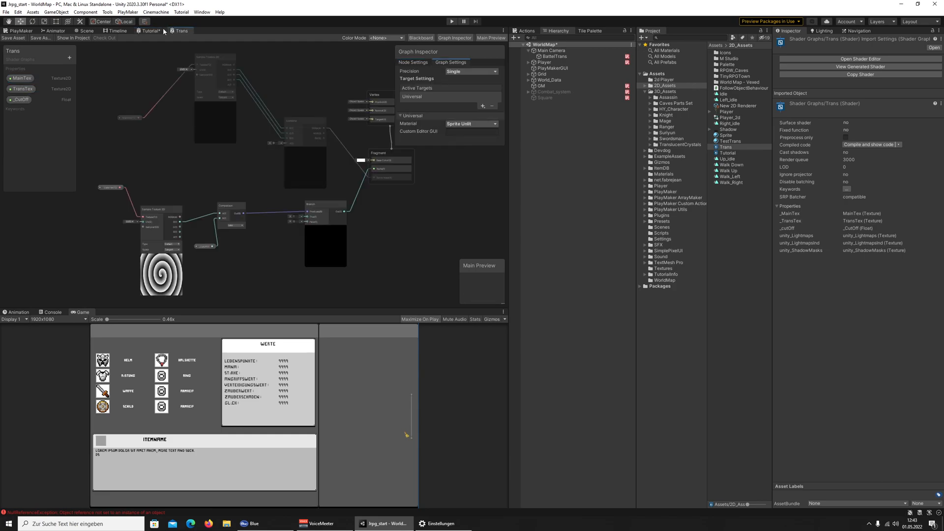
left_click(23, 89)
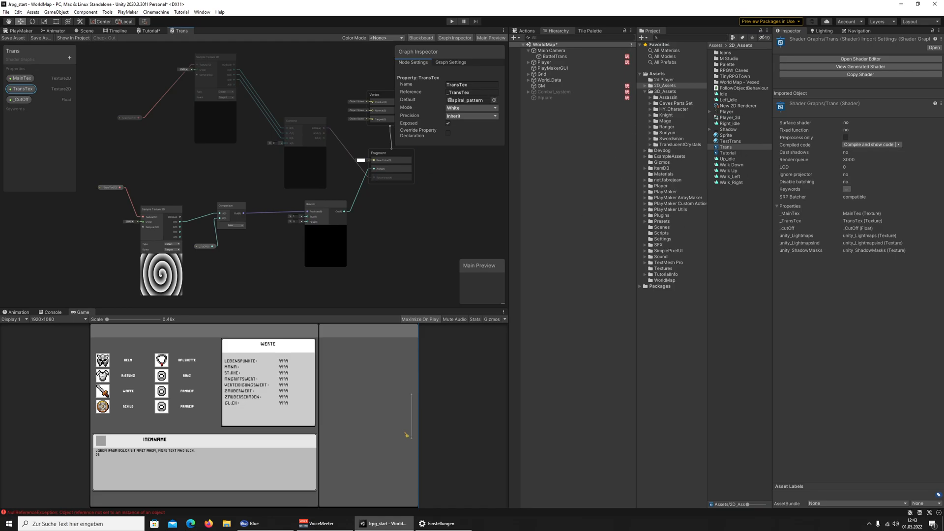
left_click(15, 80)
Add a second Texture 2D property named TransTex to the Tutorial shader graph
left_click(149, 31)
left_click(69, 57)
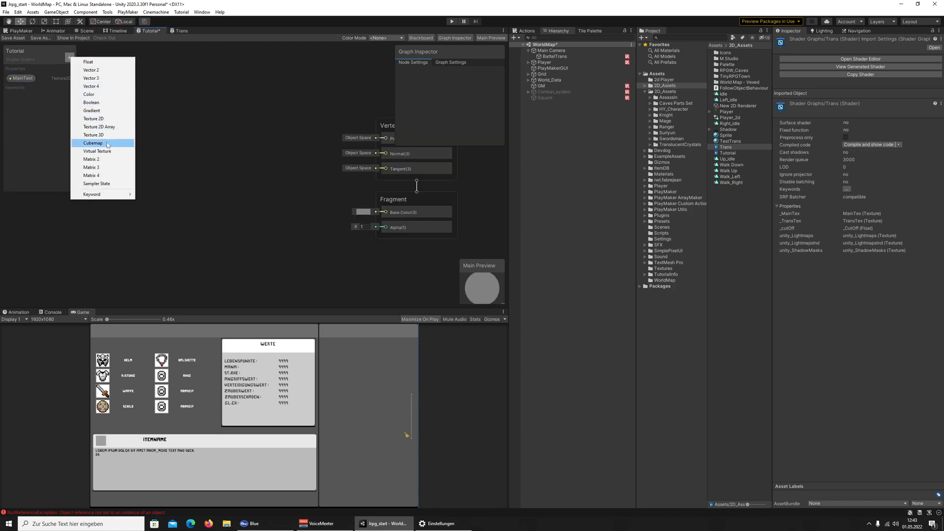
left_click(107, 121)
type("TRans")
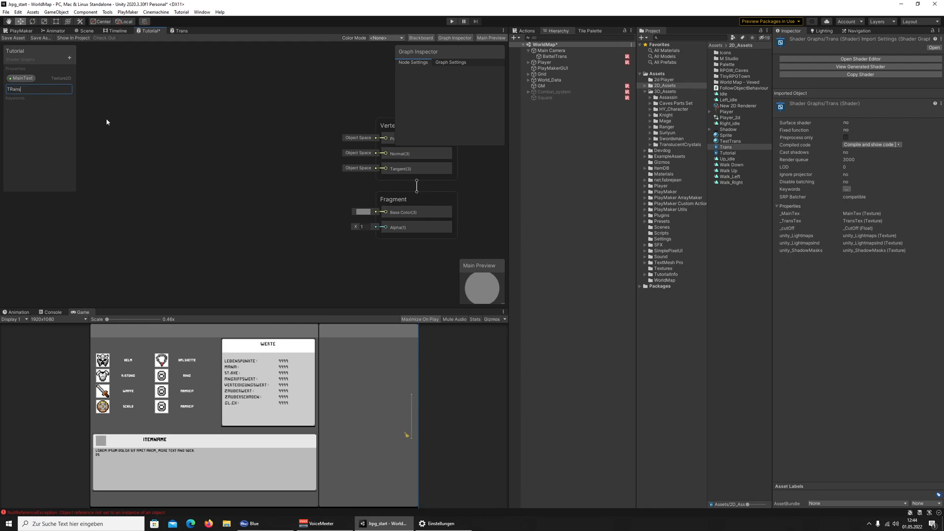
key("BackSpace")
key("BackSpace")
type("ansText")
key("BackSpace")
key("Return")
Set the TransTex property's reference to _TransText and bring up the Trans shader graph for comparison
left_click(23, 89)
left_click(465, 92)
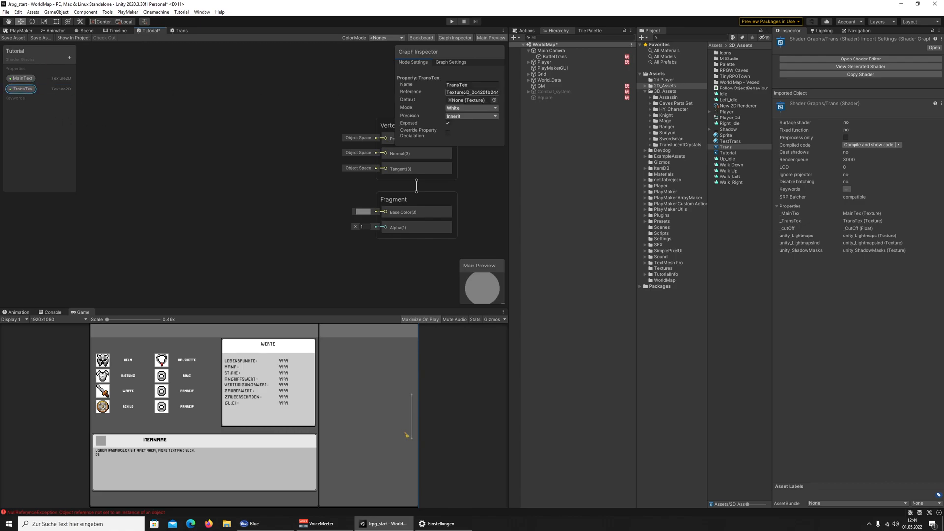
key("BackSpace")
type("_TransText")
key("Return")
left_click(181, 30)
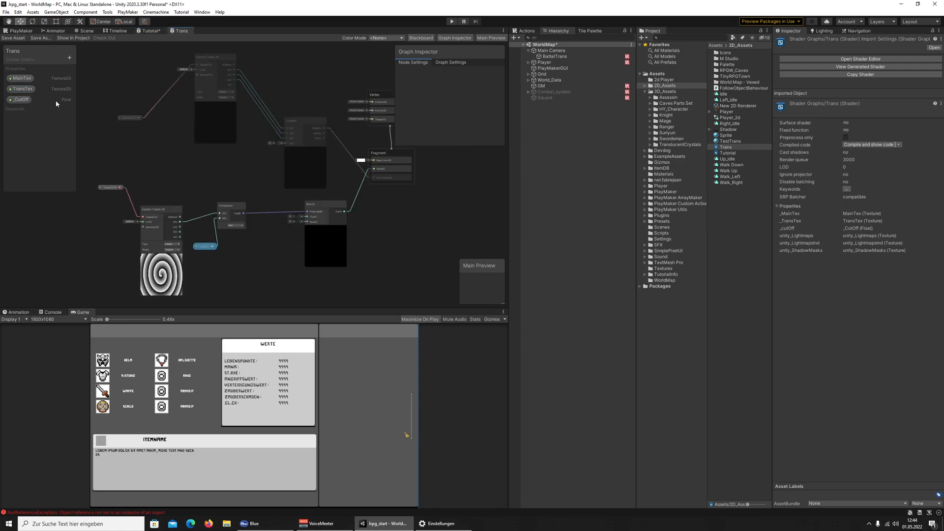
Add a Float property named CutOff to the Tutorial shader graph
left_click(150, 32)
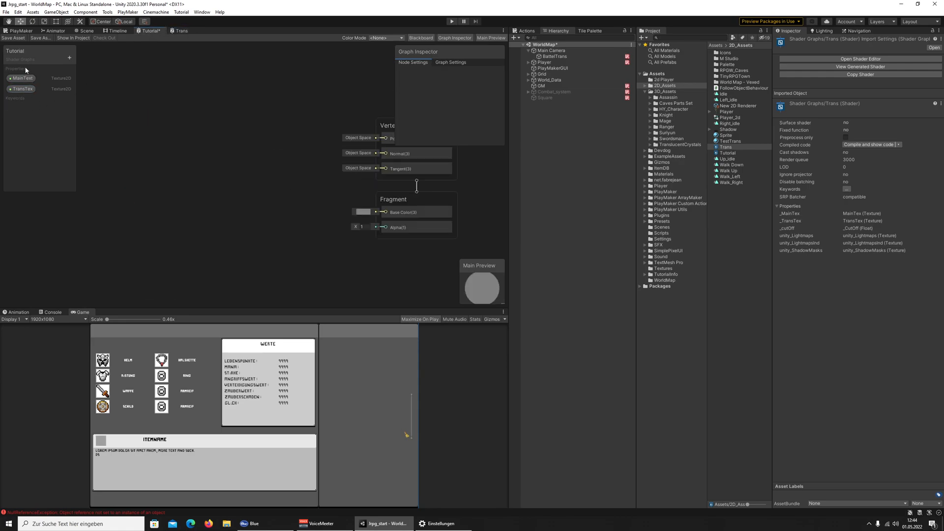
left_click(69, 58)
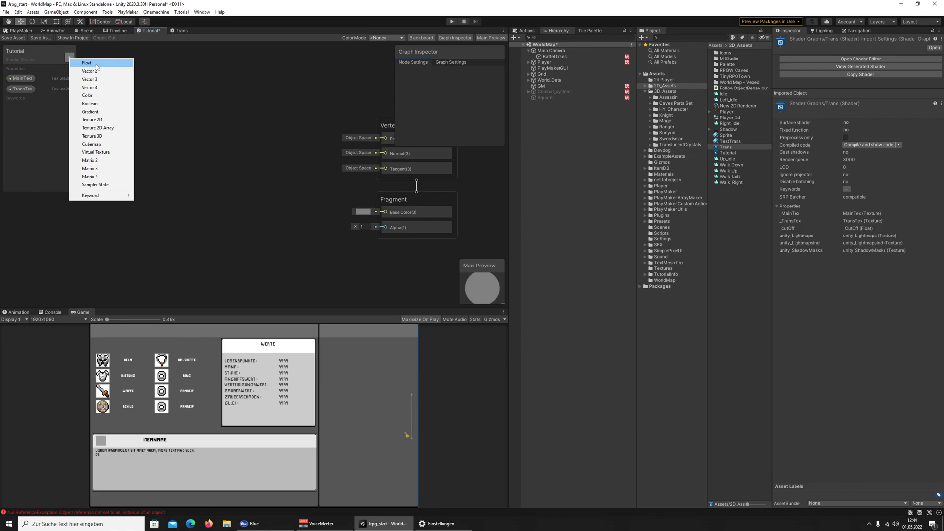
left_click(97, 64)
type("CutOff")
key("Return")
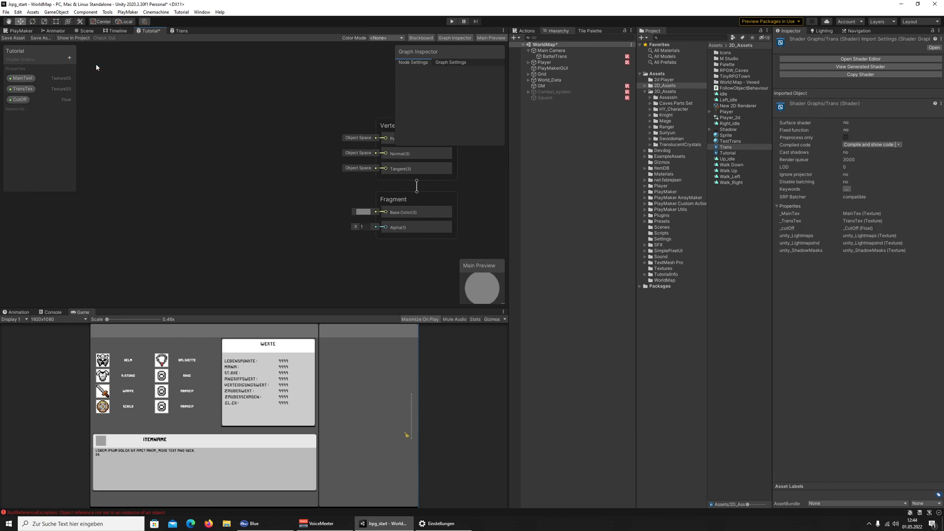
Set the CutOff property's reference to _CutOff
left_click(21, 100)
left_click(452, 92)
type("_CutOff")
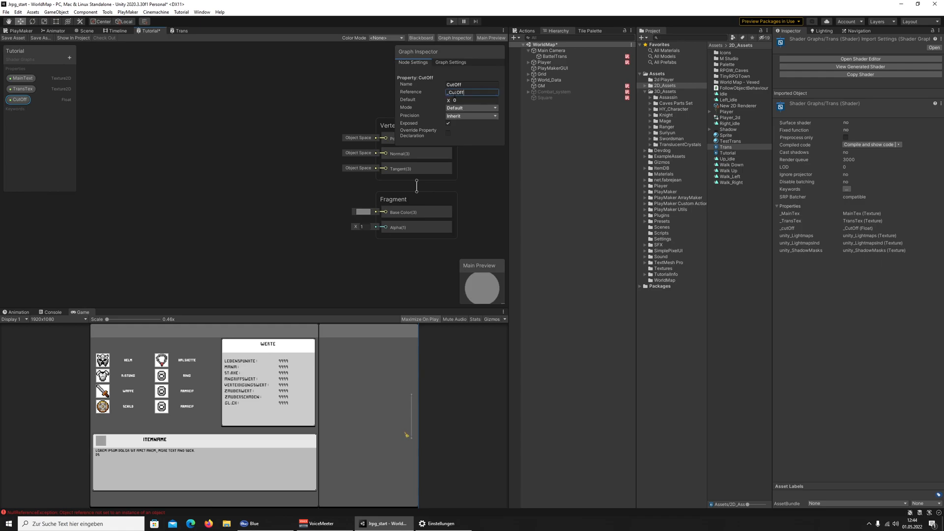
left_click(434, 96)
Check the Trans shader graph and place the MainText property as a node in the Tutorial graph
left_click(179, 31)
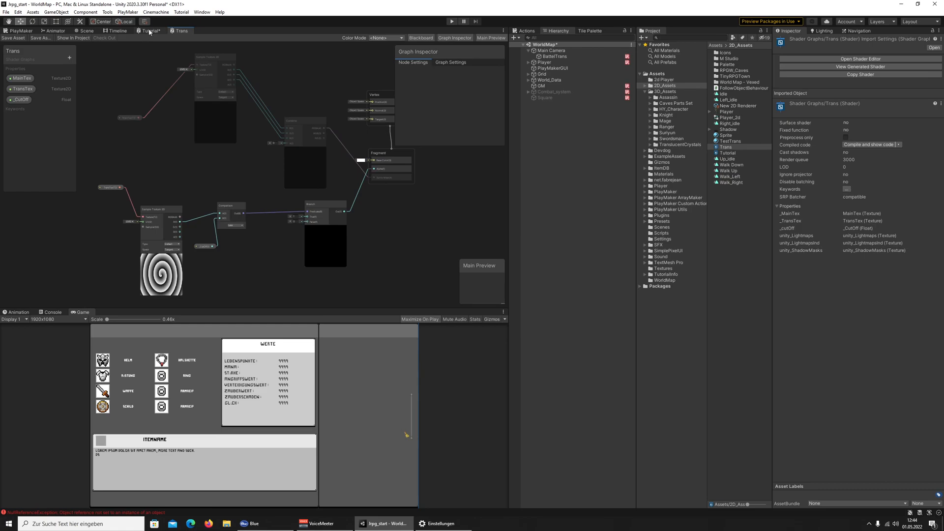
left_click(149, 30)
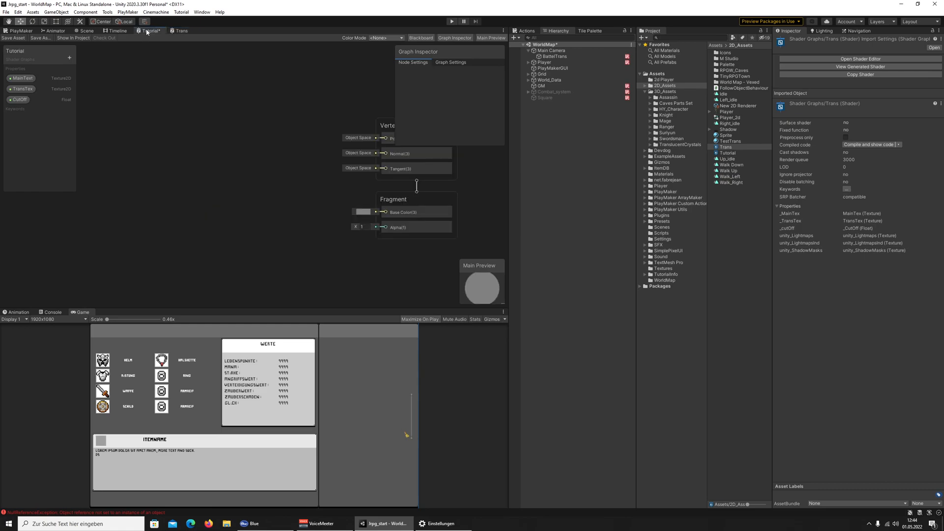
left_click_drag(22, 77, 125, 113)
Create a Sample Texture 2D node fed by the MainText node, as in the Trans graph, and shift the MainText node
left_click(179, 31)
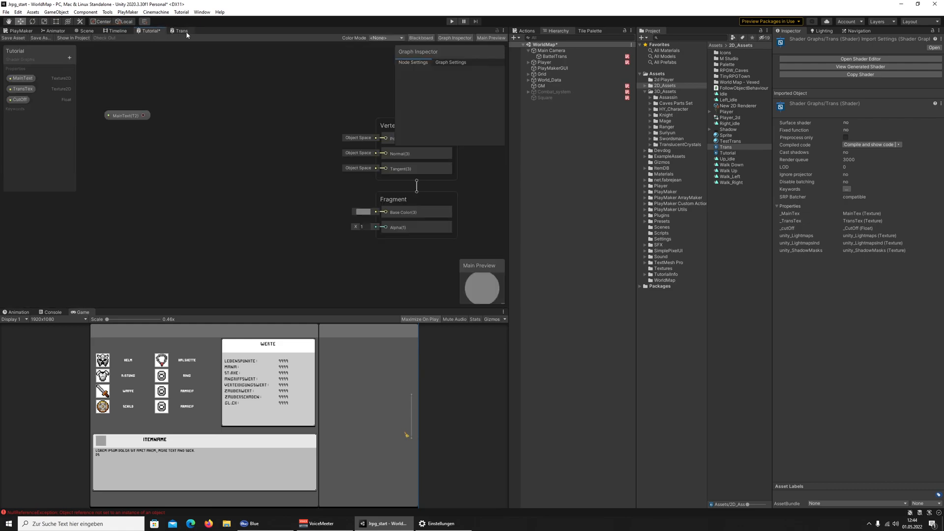
scroll(189, 117, "up", 5)
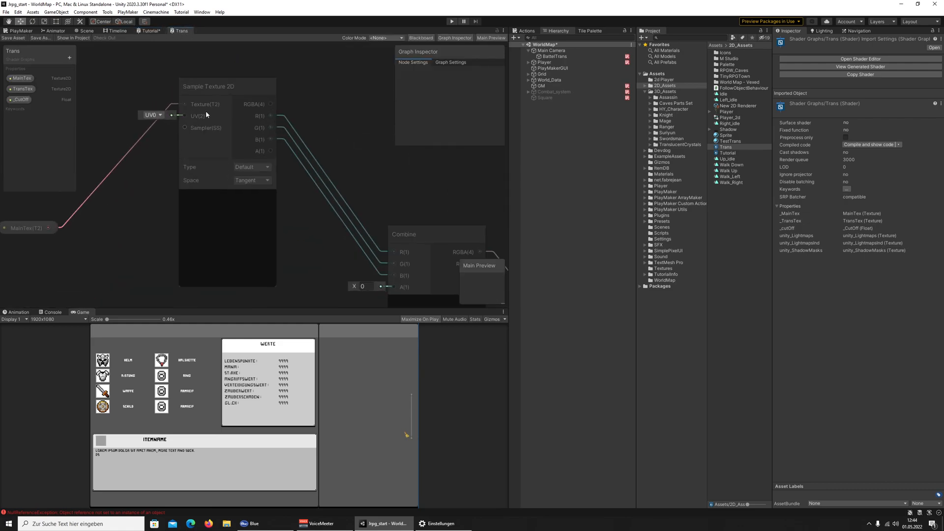
left_click(150, 31)
left_click_drag(143, 115, 208, 93)
type("sampl")
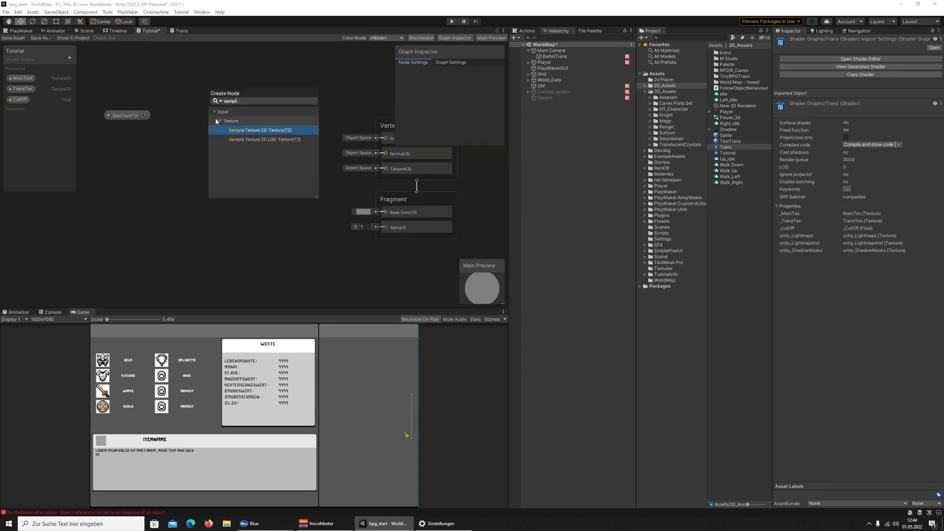
left_click(224, 131)
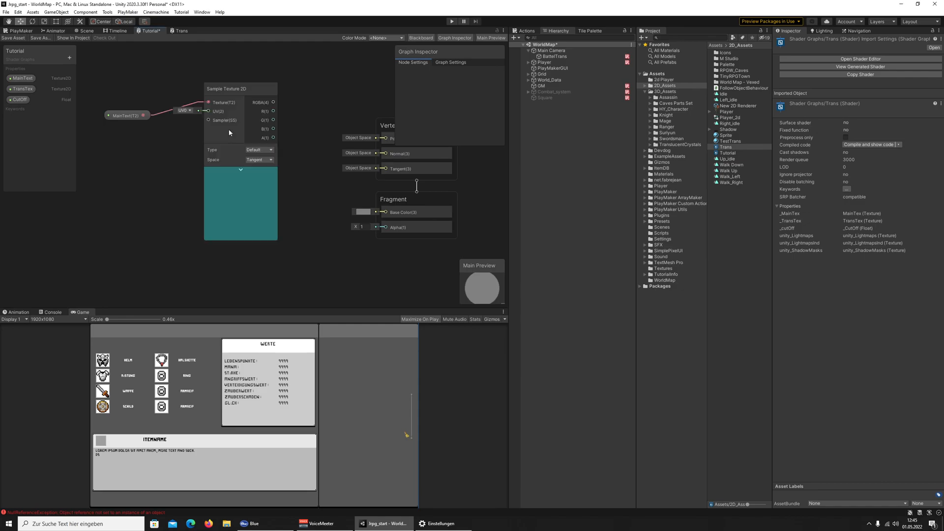
left_click_drag(124, 149, 110, 142)
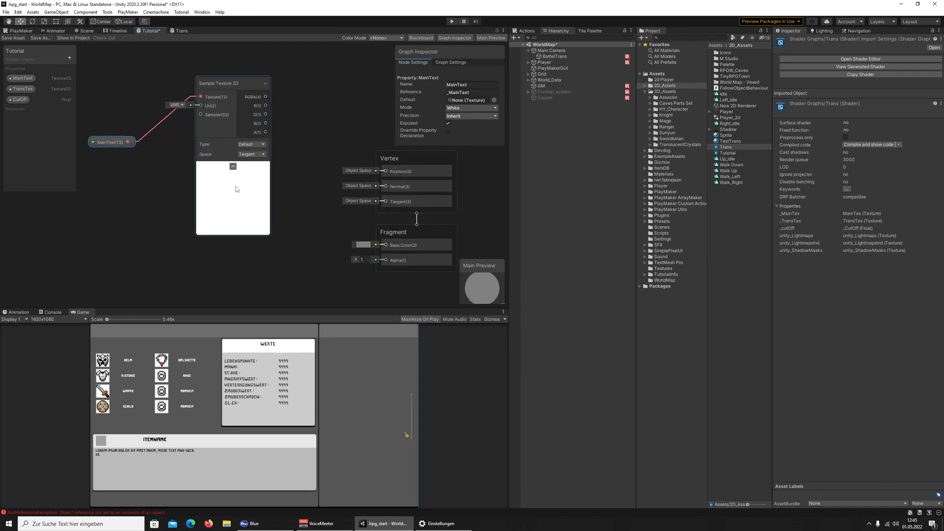
Following the Trans graph, create a Combine node from the R output of the Sample Texture 2D node, wired into its A input
left_click(18, 79)
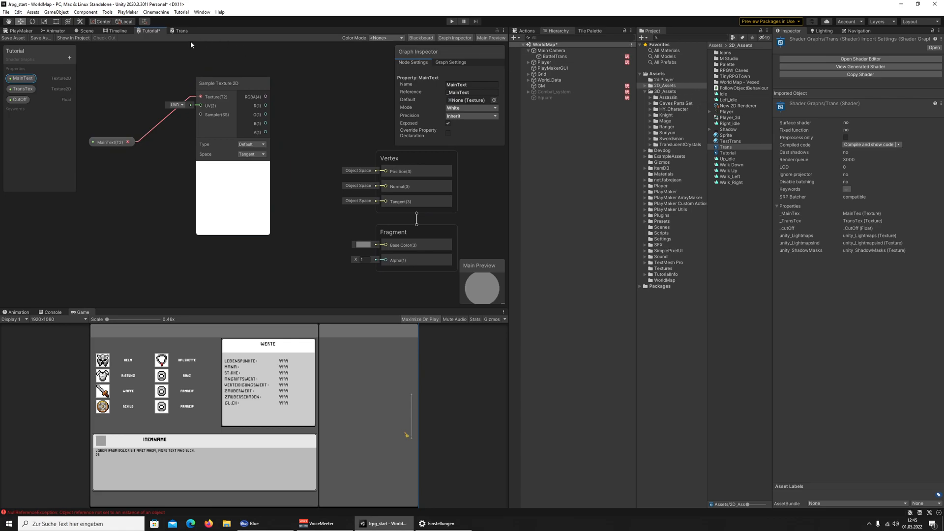
left_click(181, 31)
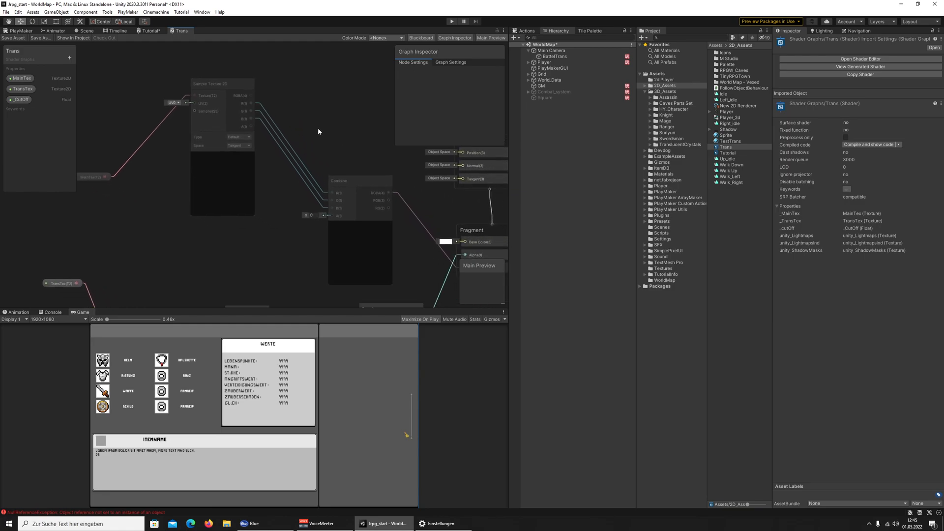
left_click(149, 31)
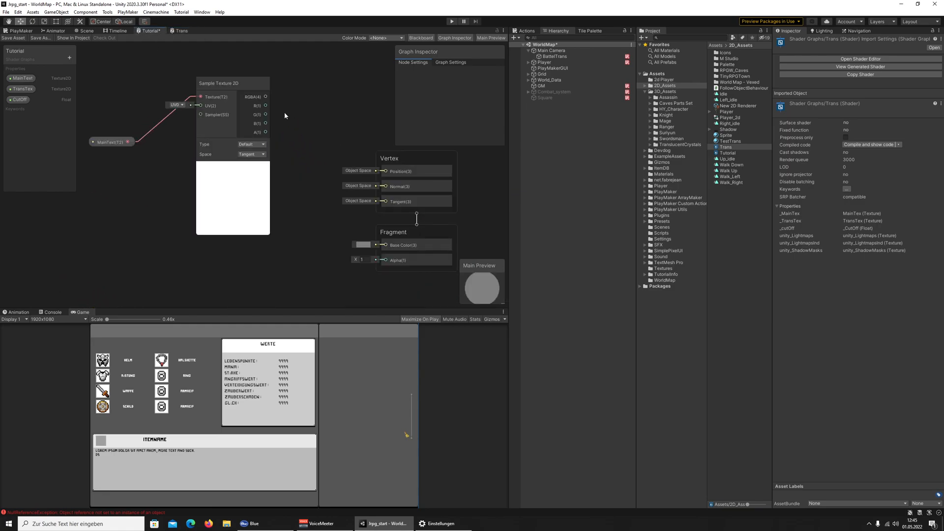
left_click(180, 31)
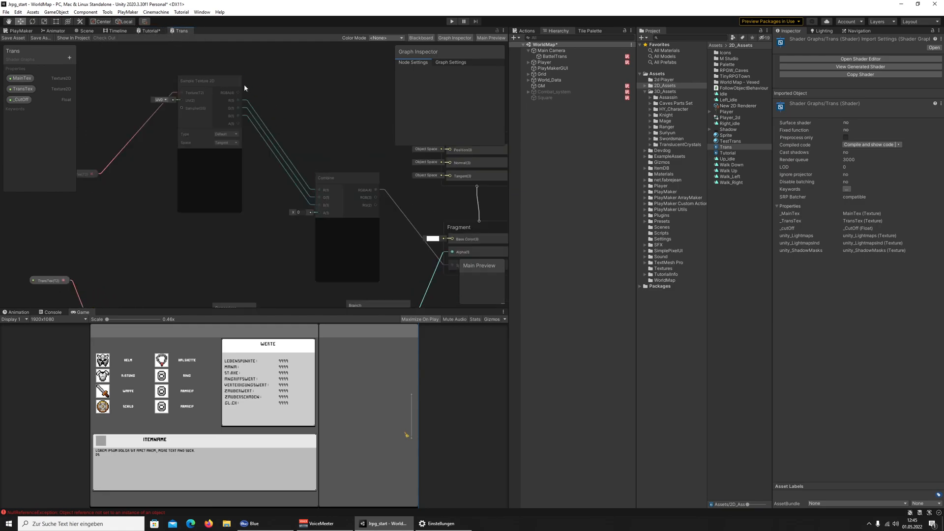
left_click(141, 31)
left_click_drag(172, 63, 211, 93)
type("combine")
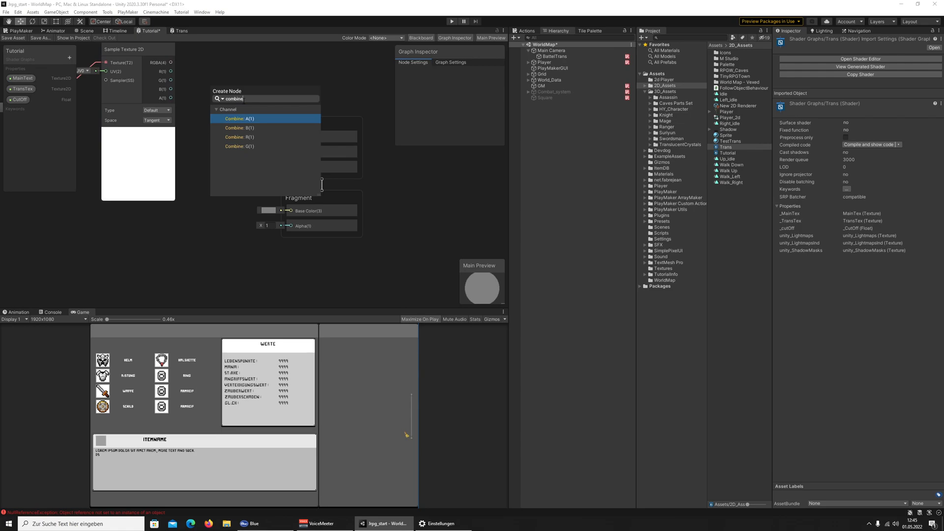
key("Return")
Move the Vertex and Fragment blocks farther from the texture node and reposition the Combine node between them
scroll(327, 123, "down", 3)
left_click_drag(327, 123, 373, 127)
left_click_drag(315, 173, 413, 183)
left_click_drag(360, 126, 411, 123)
middle_click_drag(338, 119, 354, 143)
left_click_drag(295, 110, 327, 133)
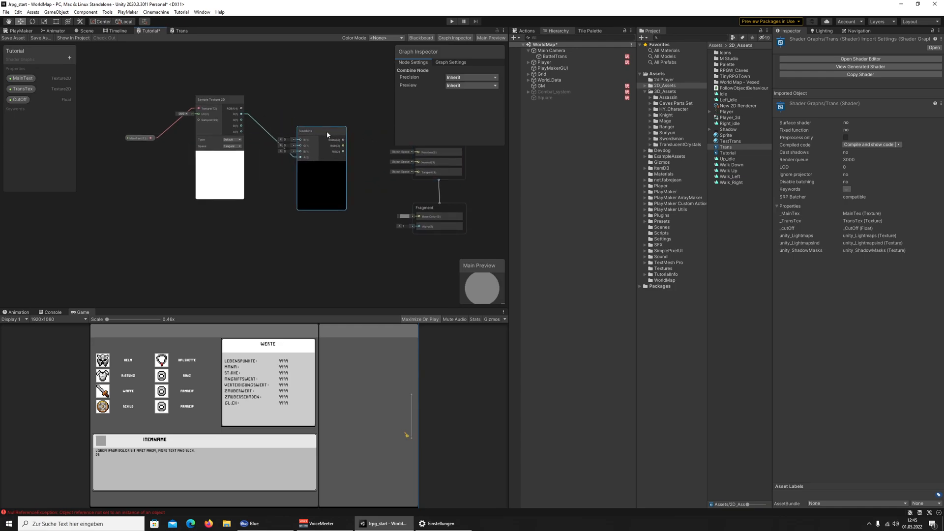
Connect the R, G and B outputs of the Sample Texture 2D node to the matching inputs of the Combine node
left_click(182, 31)
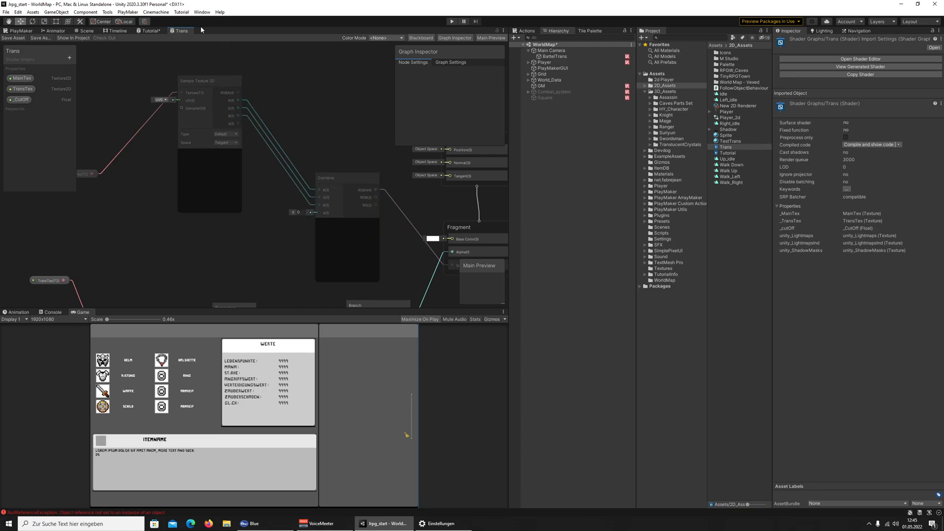
left_click(151, 31)
scroll(269, 135, "up", 3)
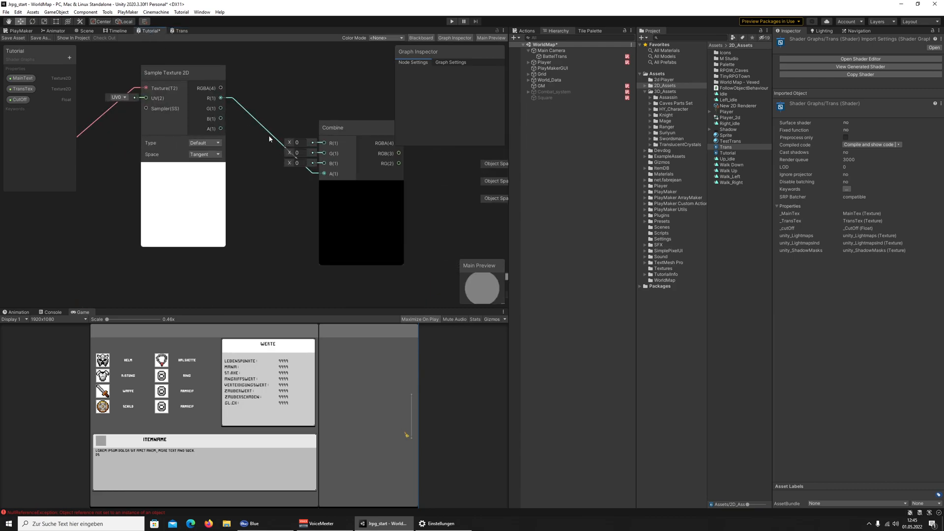
left_click_drag(223, 97, 324, 143)
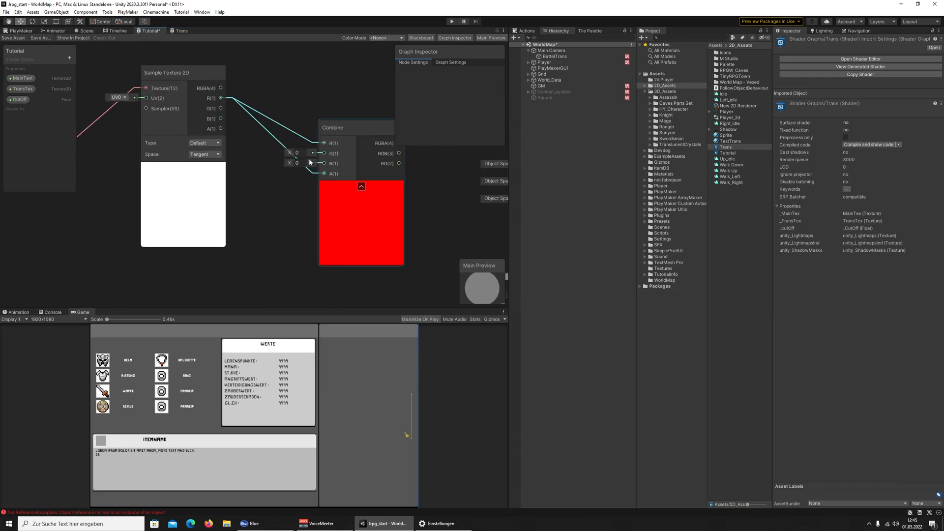
right_click(317, 176)
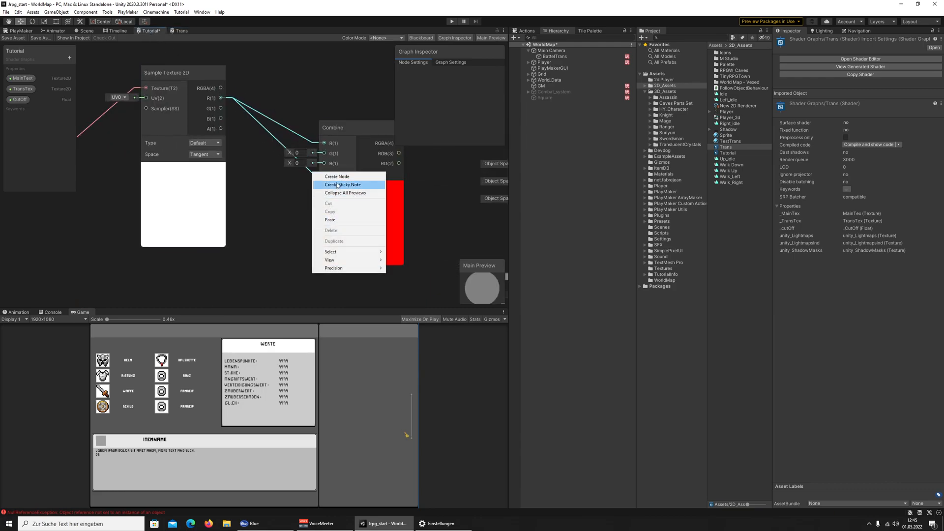
left_click(301, 188)
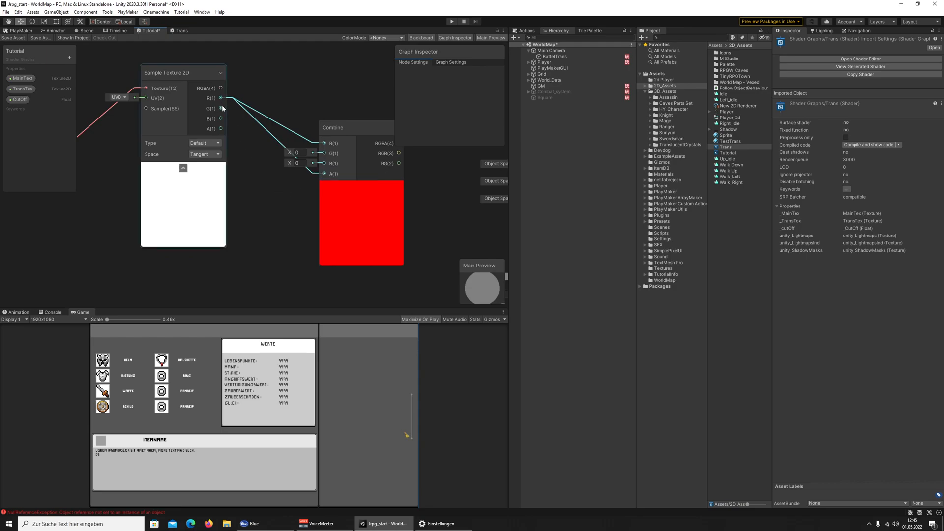
left_click_drag(221, 108, 320, 154)
left_click_drag(221, 118, 324, 163)
right_click(323, 175)
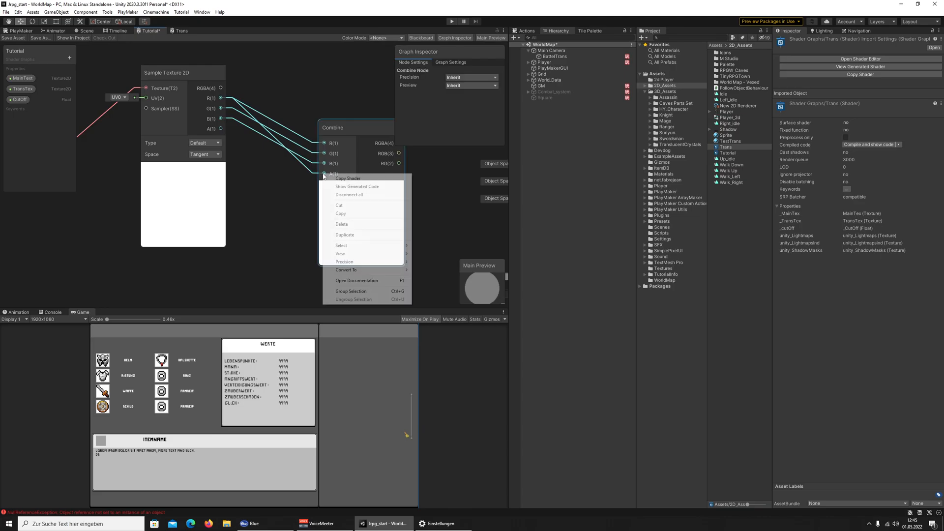
left_click(342, 224)
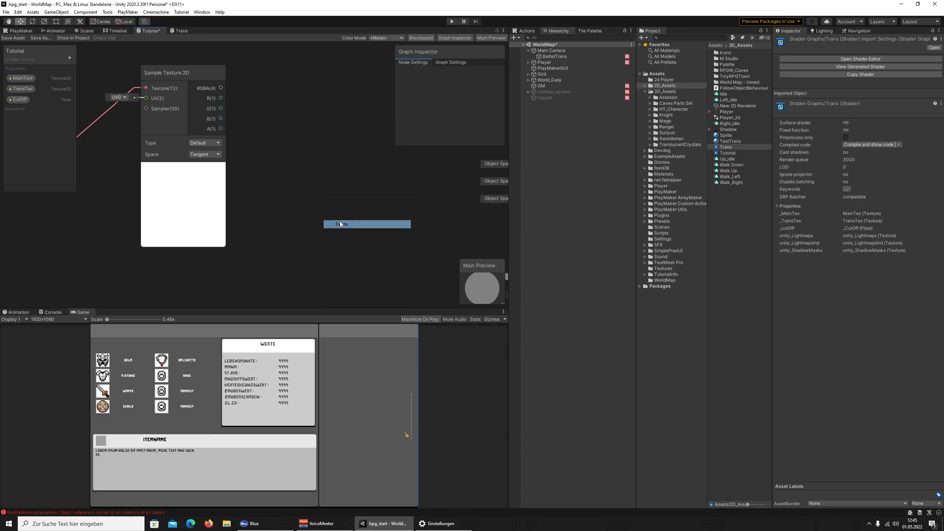
key("ctrl+z")
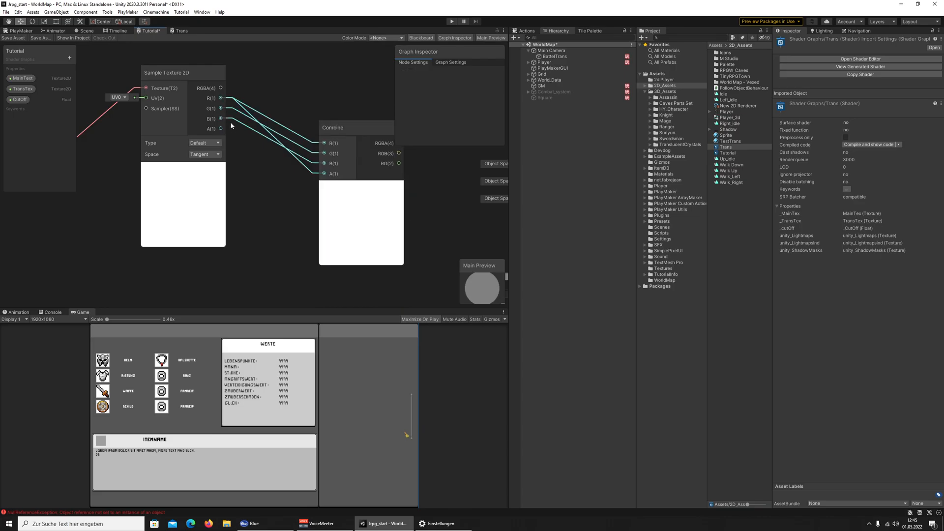
Remove the connection from the texture node's R output to the Combine node's A input
left_click_drag(221, 97, 323, 173)
right_click(305, 169)
left_click(322, 171)
Select the Sample Texture 2D and Combine nodes together and move them farther away from the Vertex and Fragment blocks
scroll(210, 164, "down", 2)
scroll(211, 165, "down", 2)
scroll(276, 141, "down", 1)
left_click_drag(146, 210, 136, 210)
left_click_drag(290, 140, 259, 132)
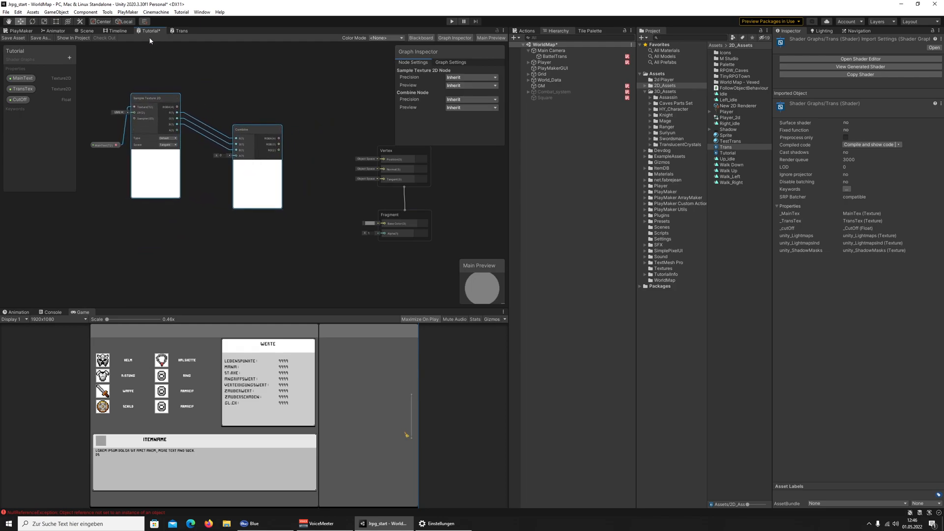
Compare the Combine output and Fragment block connections in the Trans graph with those in the Tutorial graph
left_click(180, 31)
middle_click_drag(312, 123, 241, 93)
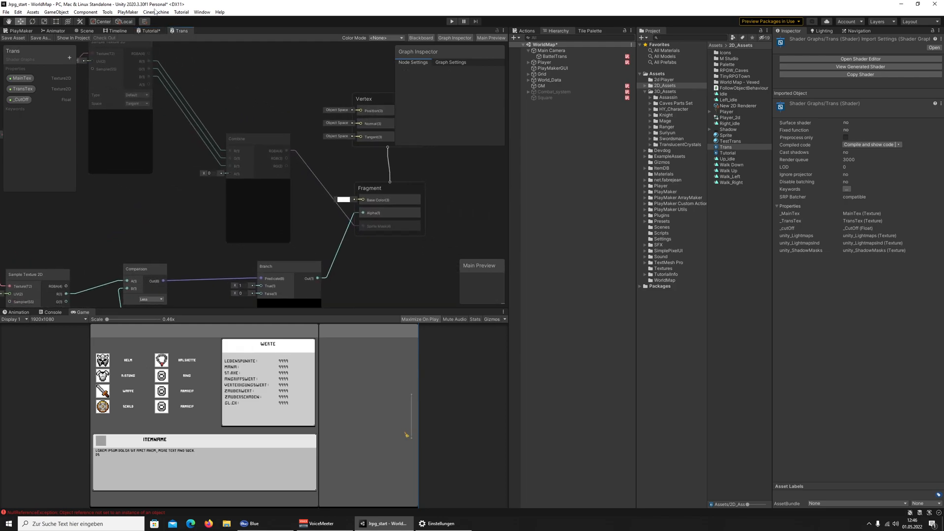
left_click(149, 31)
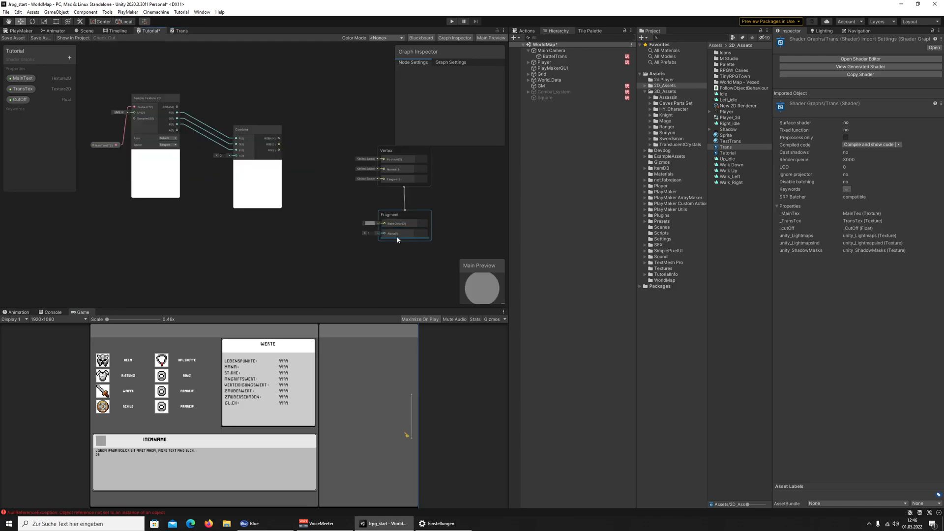
left_click(181, 31)
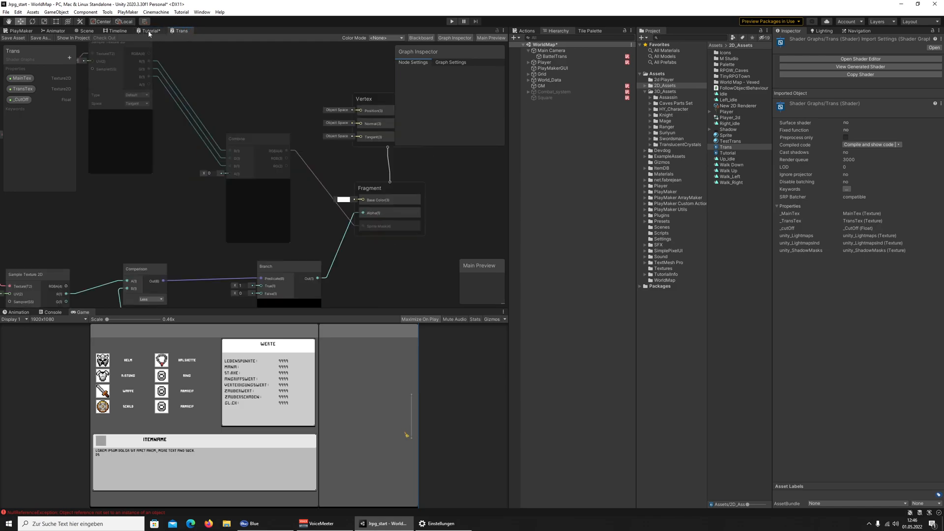
left_click(148, 31)
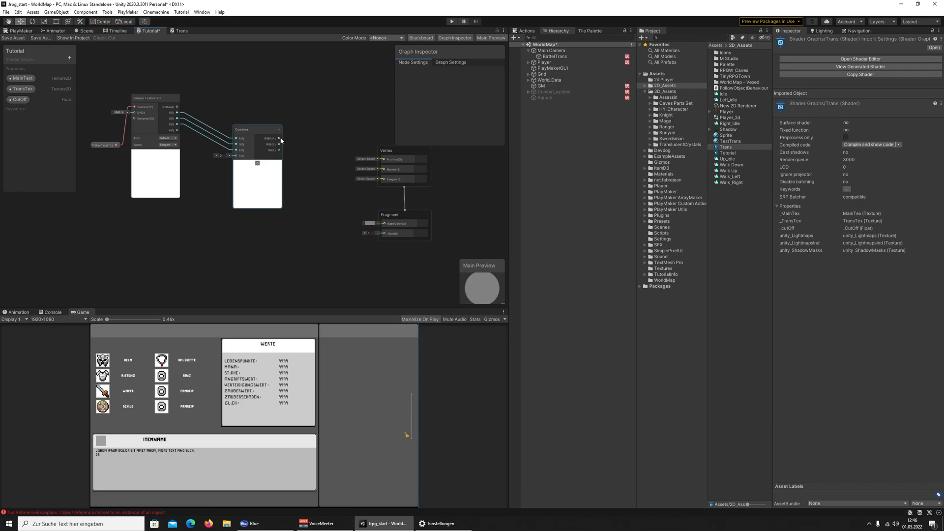
left_click(178, 31)
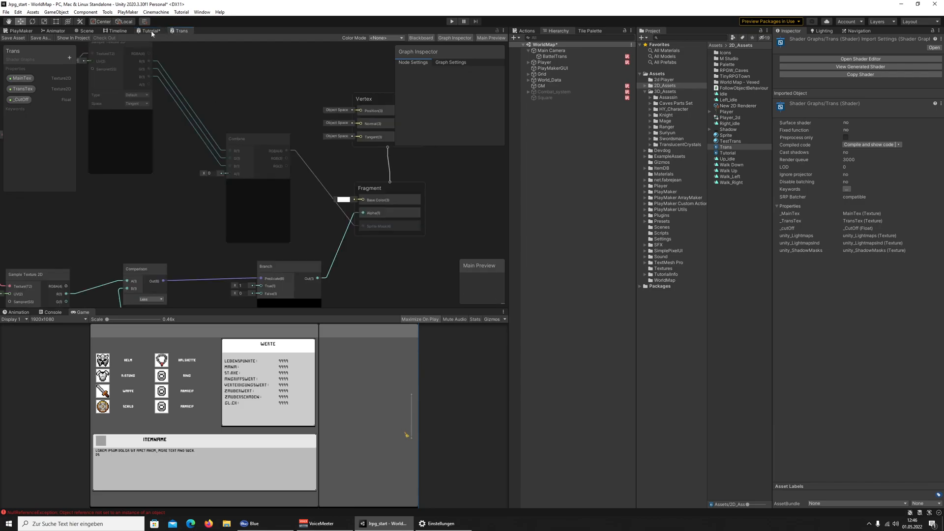
left_click(151, 31)
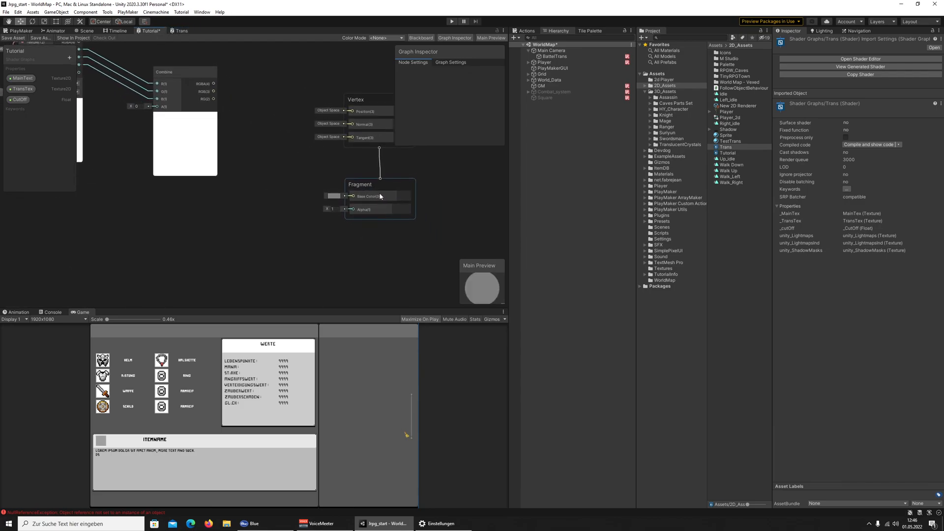
left_click(182, 31)
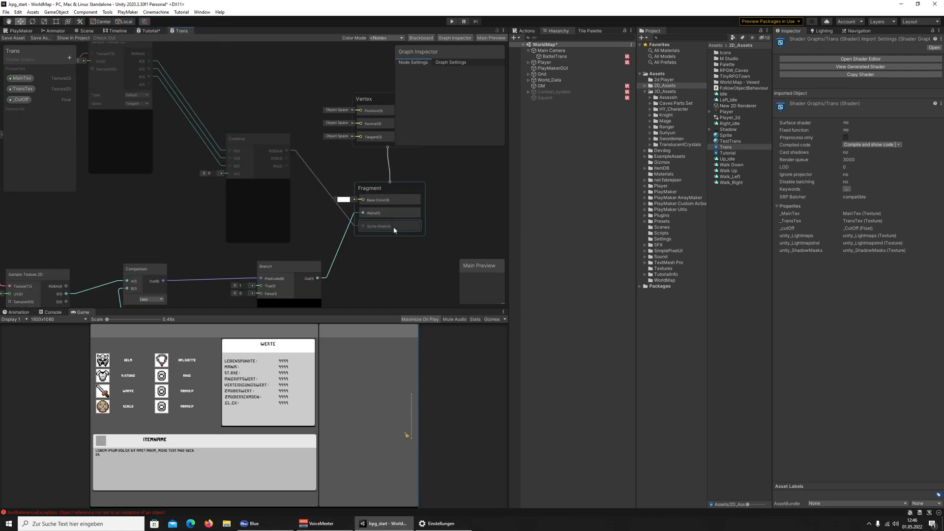
middle_click_drag(359, 242, 390, 218)
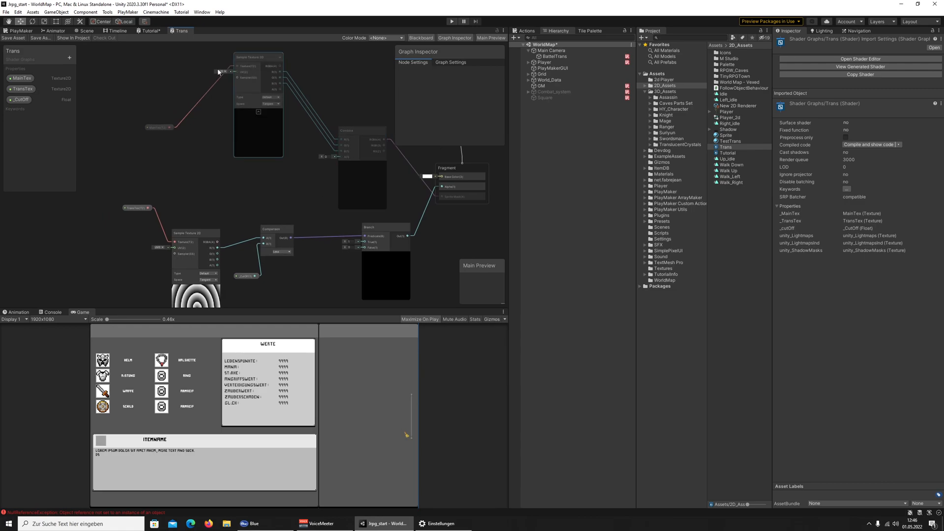
left_click(150, 31)
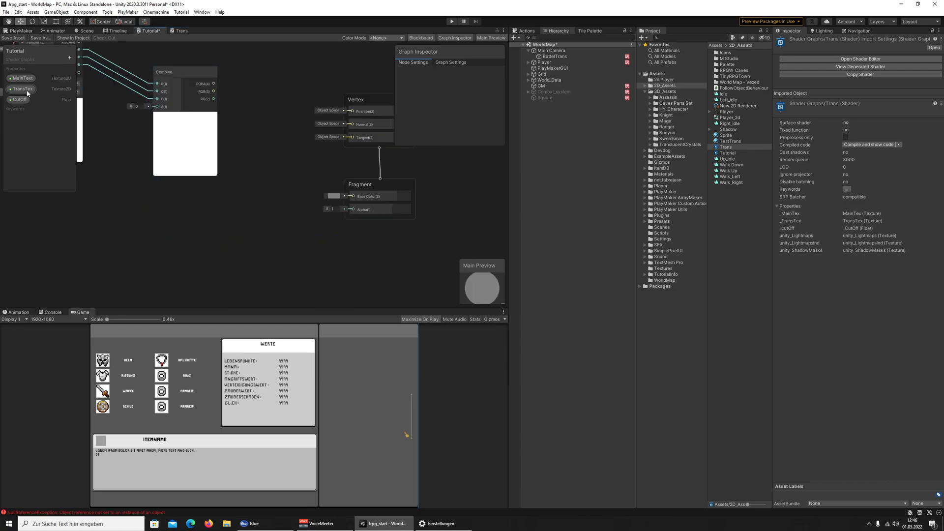
Place a TransTex property node in the Tutorial graph below the MainText property node
middle_click_drag(102, 138, 217, 133)
left_click_drag(21, 90, 117, 211)
middle_click_drag(117, 211, 158, 213)
left_click_drag(158, 214, 126, 211)
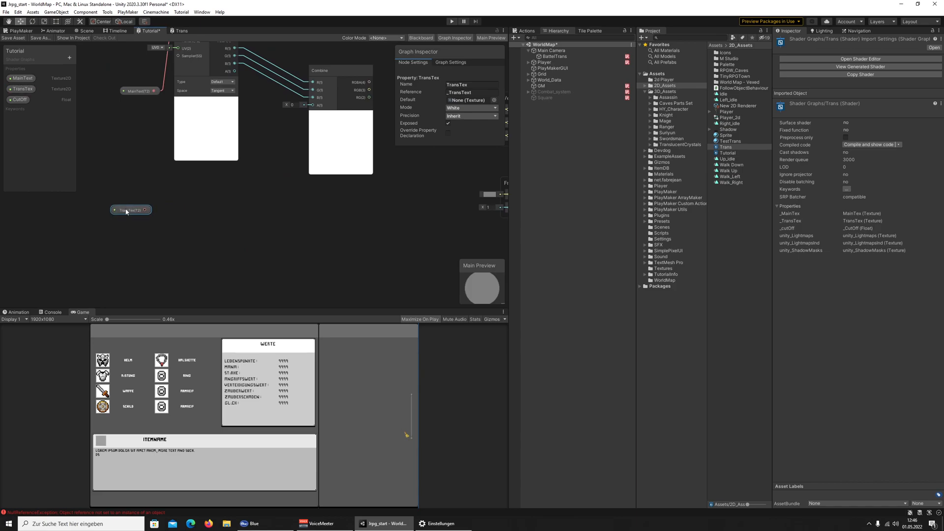
Create a second Sample Texture 2D node with the TransTex output connected to its Texture input
left_click(177, 31)
left_click(156, 31)
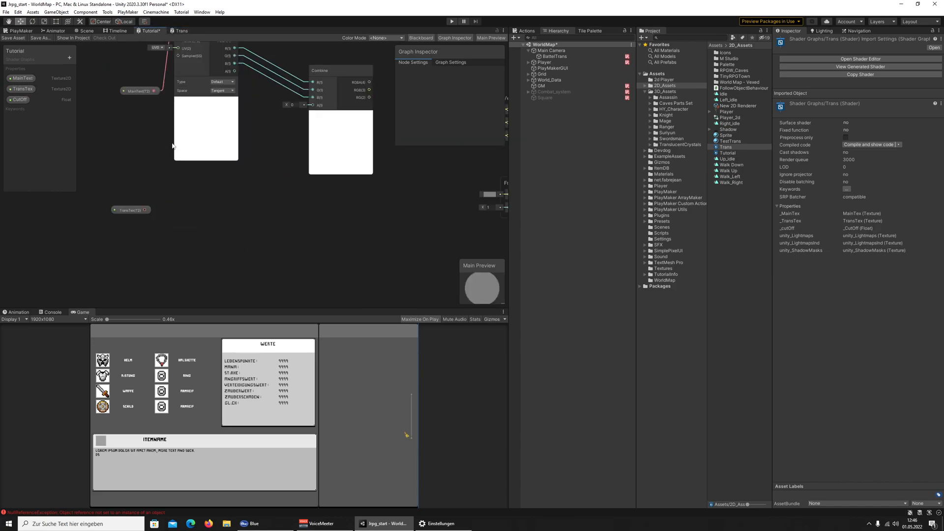
left_click_drag(144, 210, 191, 234)
type("sample")
key("Return")
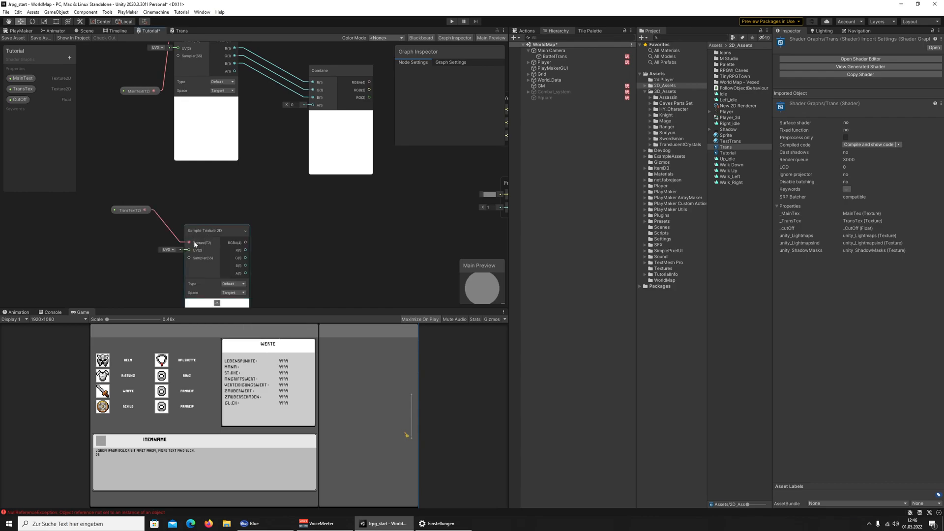
Create a Comparison node with its A input fed by the R output of the TransTex Sample Texture 2D node
left_click(180, 30)
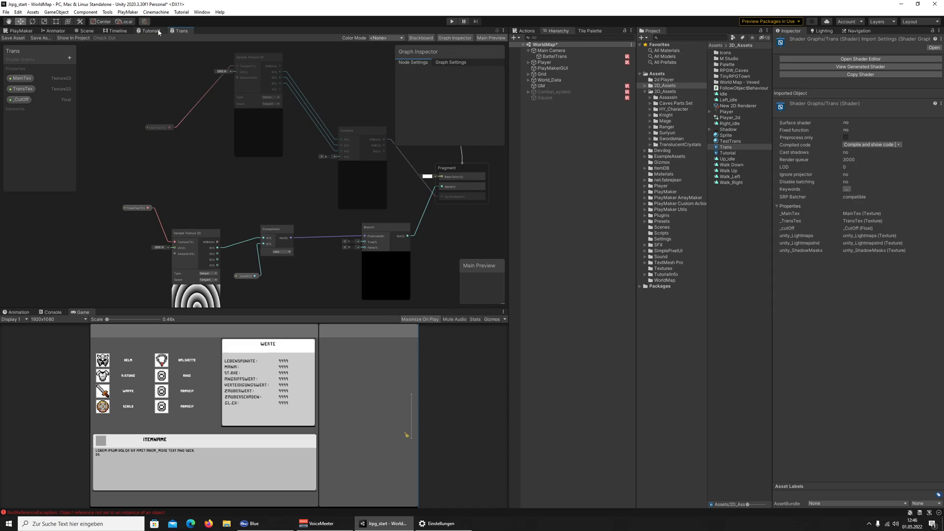
scroll(255, 225, "up", 3)
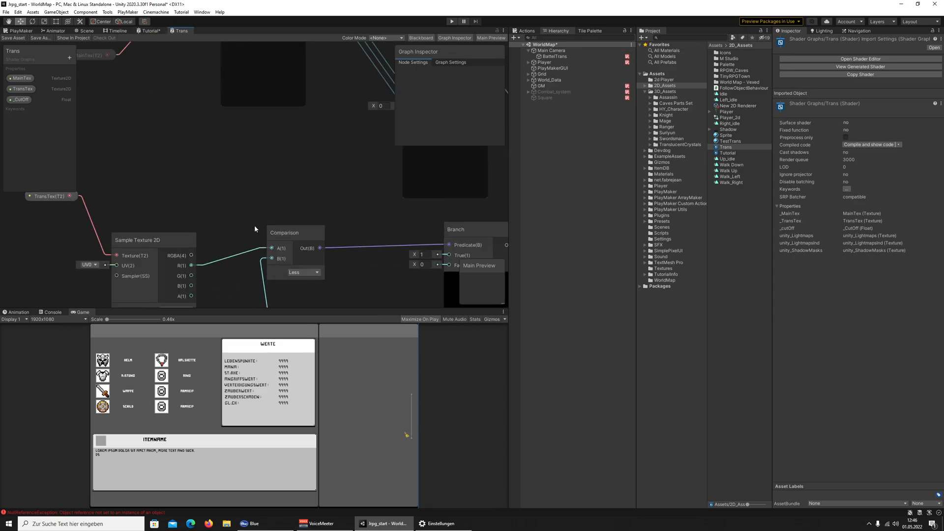
left_click(152, 30)
left_click(179, 31)
left_click(153, 31)
left_click_drag(219, 193, 282, 179)
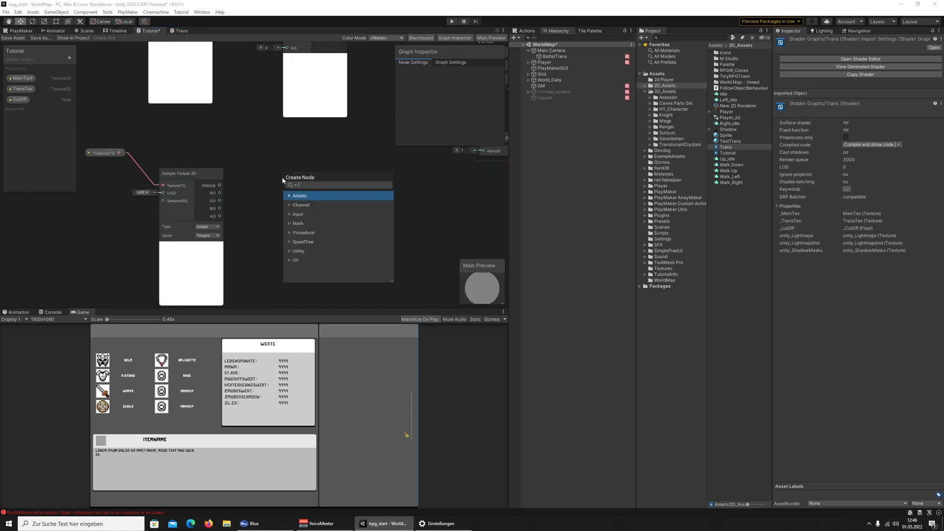
type("comp")
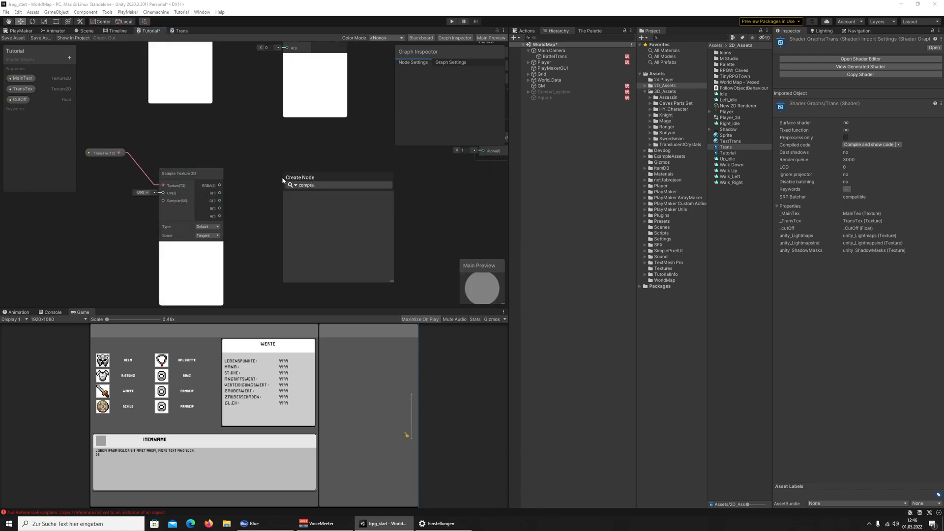
key("Return")
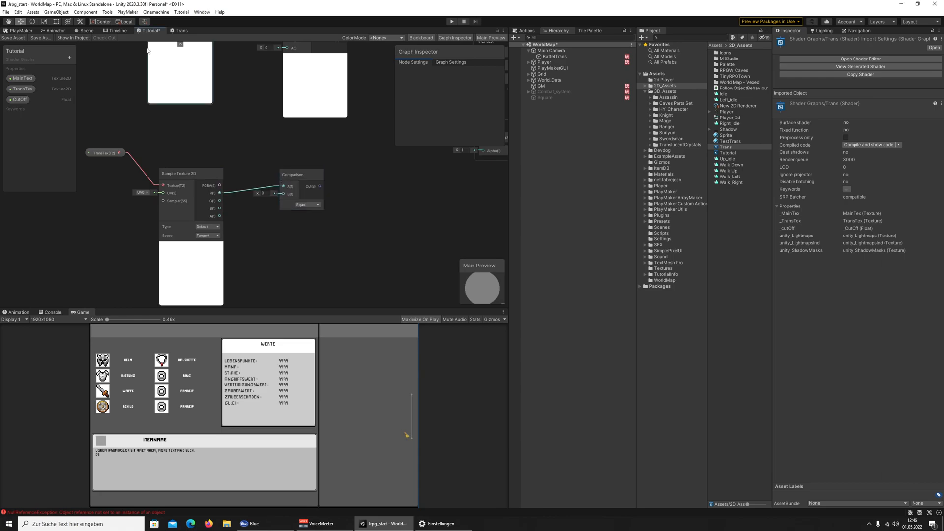
Place the CutOff property below the Comparison node and connect it to the B input
left_click(175, 31)
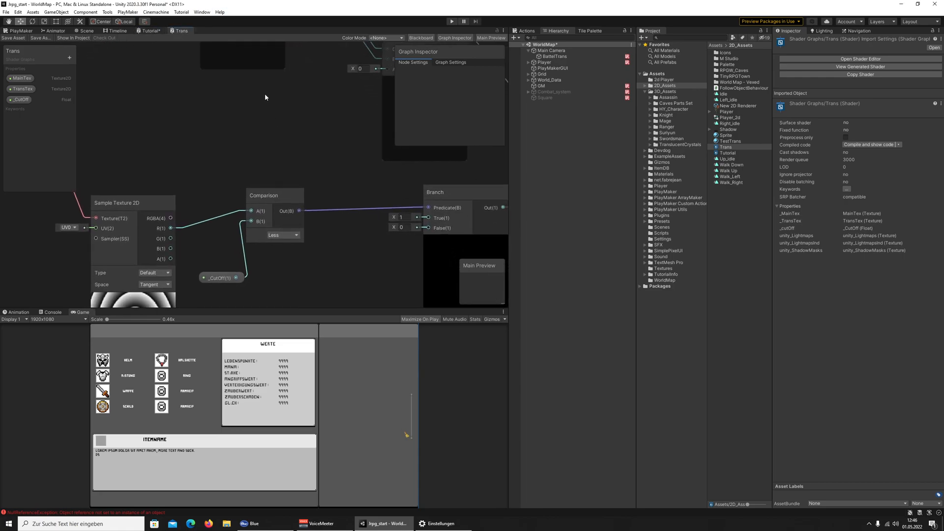
left_click(149, 31)
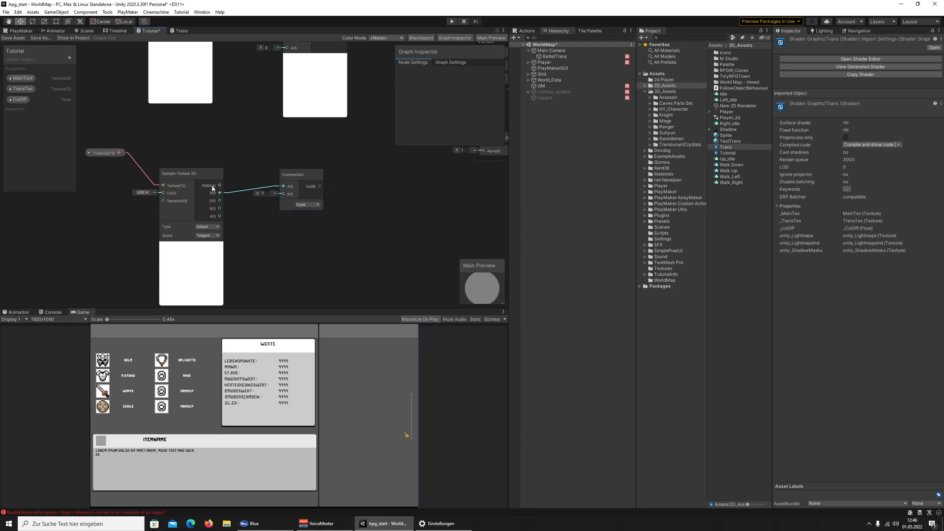
left_click_drag(24, 100, 253, 239)
left_click_drag(283, 194, 249, 233)
Create a Branch node with its Predicate input fed by the Comparison node's output
left_click(180, 30)
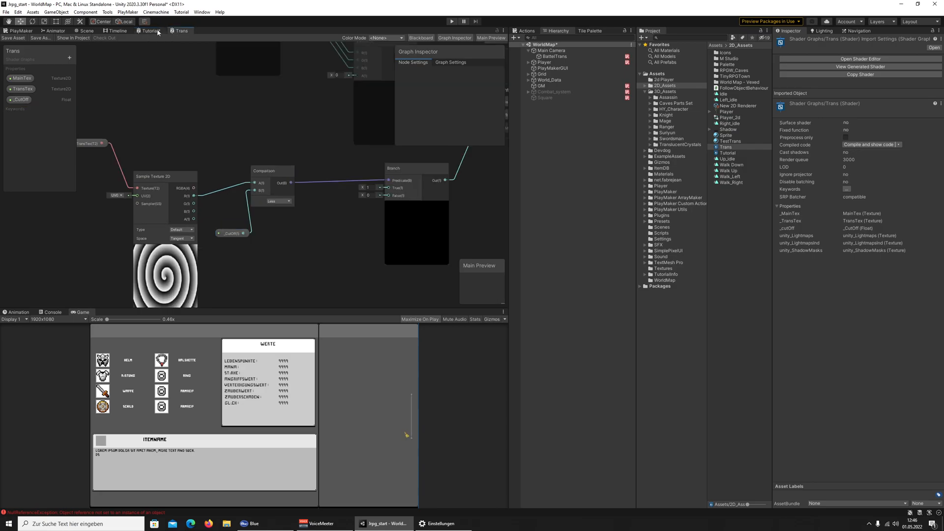
left_click(150, 30)
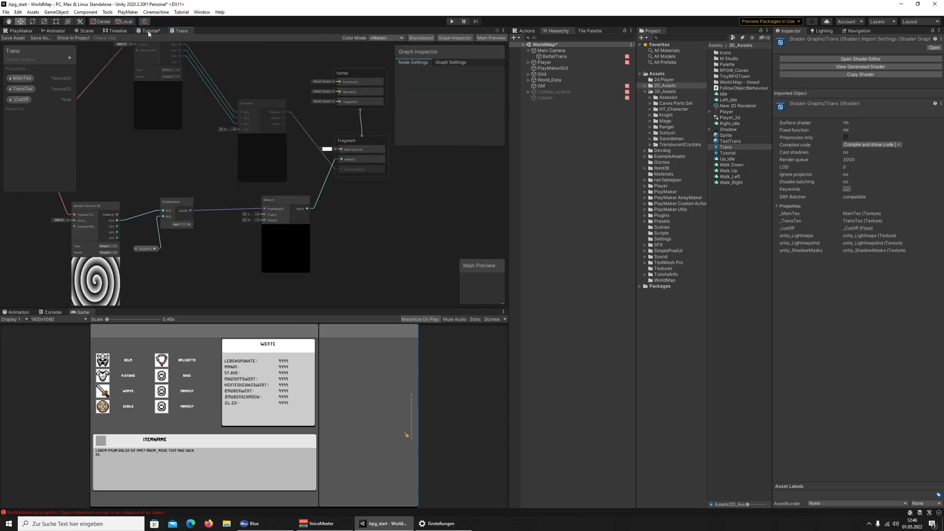
left_click_drag(319, 190, 368, 188)
type("branch")
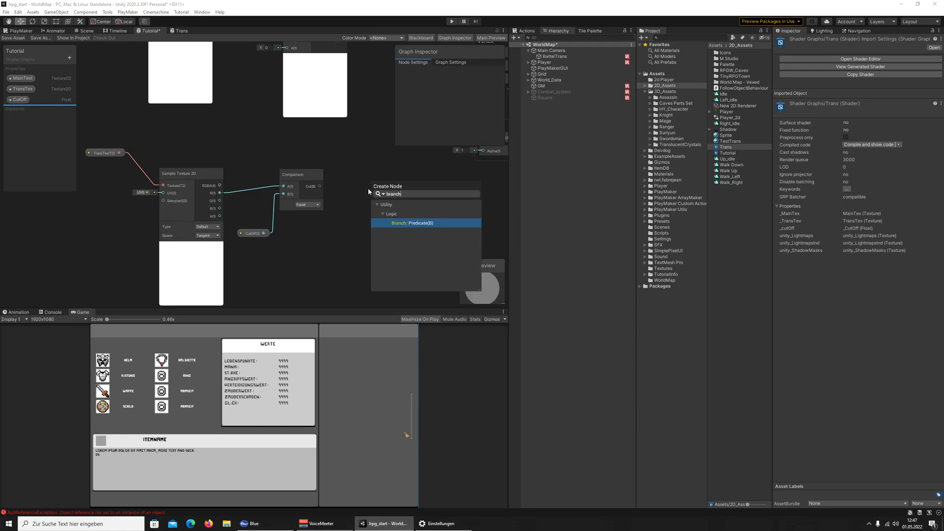
key("Return")
Connect the Branch node's output to the Fragment block's Alpha input, as in the Trans graph
scroll(351, 141, "down", 4)
middle_click_drag(389, 155, 286, 184)
scroll(286, 187, "up", 3)
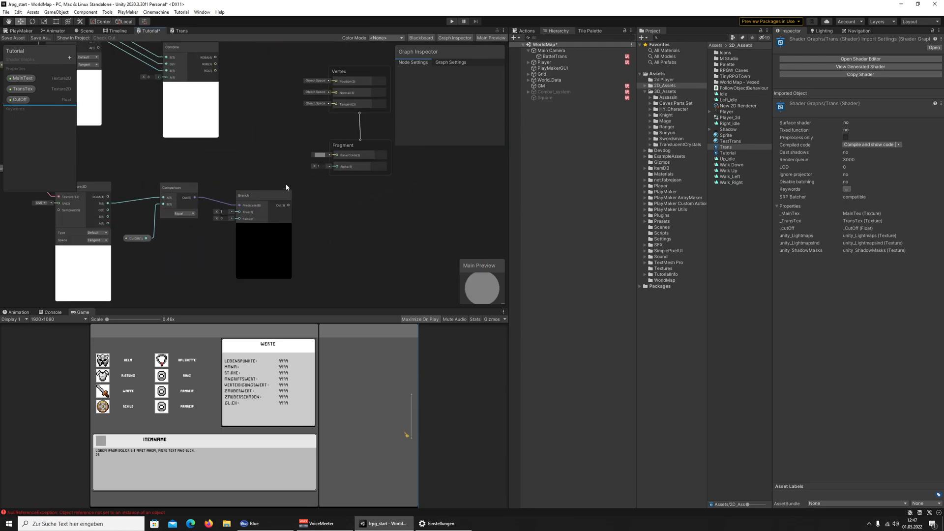
left_click(181, 31)
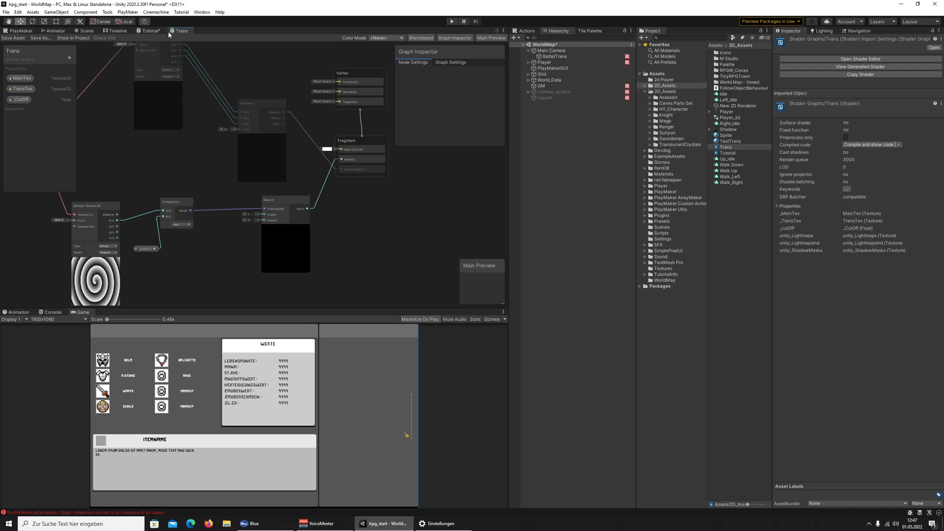
left_click(154, 32)
left_click_drag(289, 205, 337, 167)
Compare the graph settings and Fragment block inputs of the Tutorial graph with those of the Trans graph
scroll(339, 186, "up", 3)
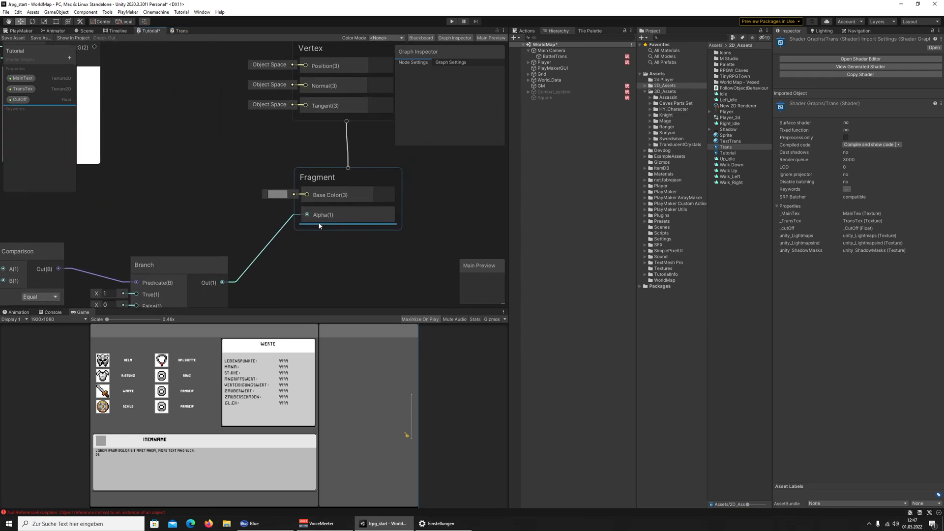
left_click(443, 63)
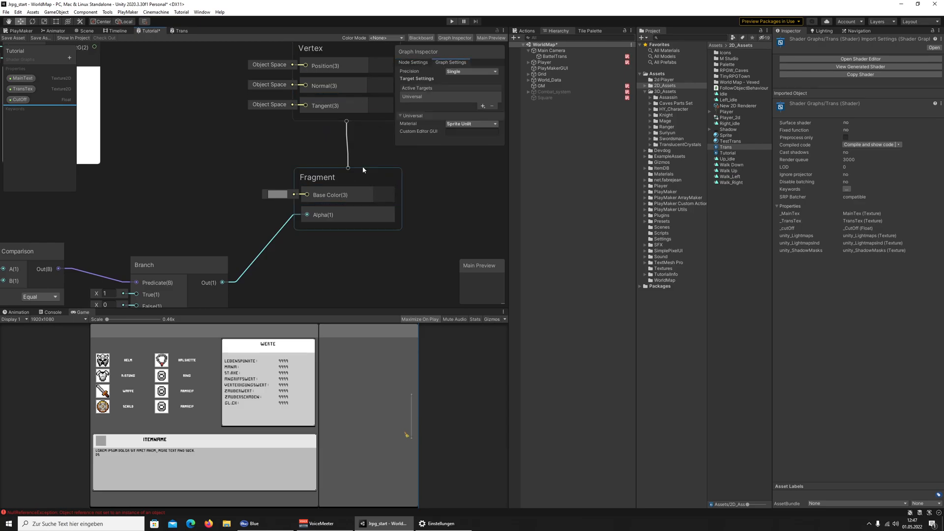
left_click(182, 30)
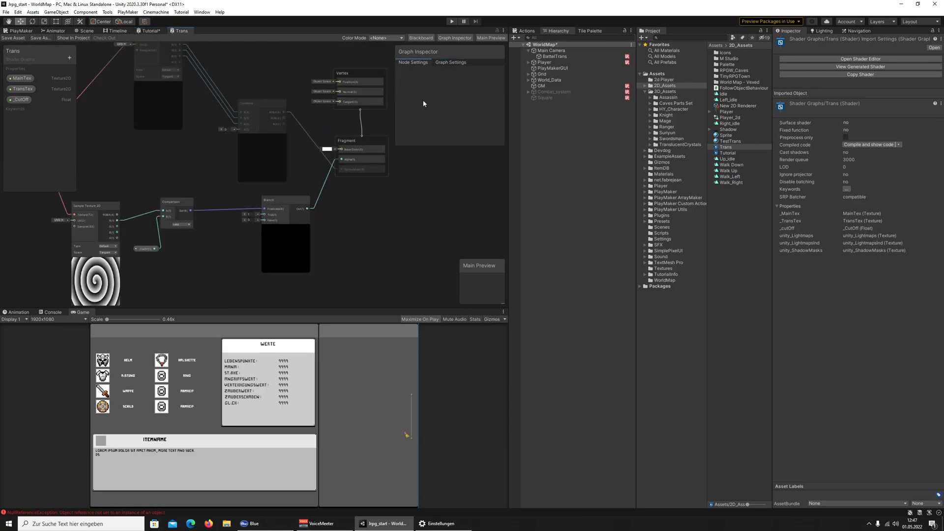
left_click(353, 141)
left_click(449, 63)
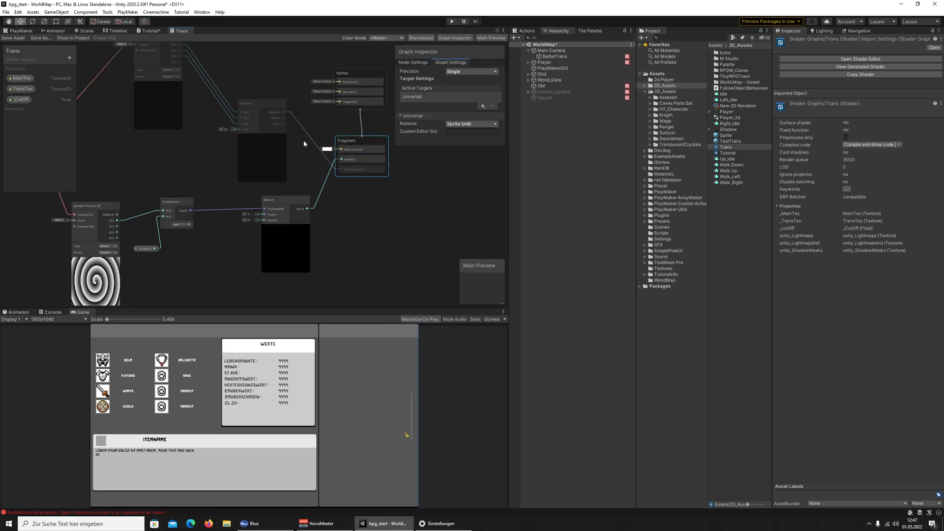
scroll(350, 158, "up", 3)
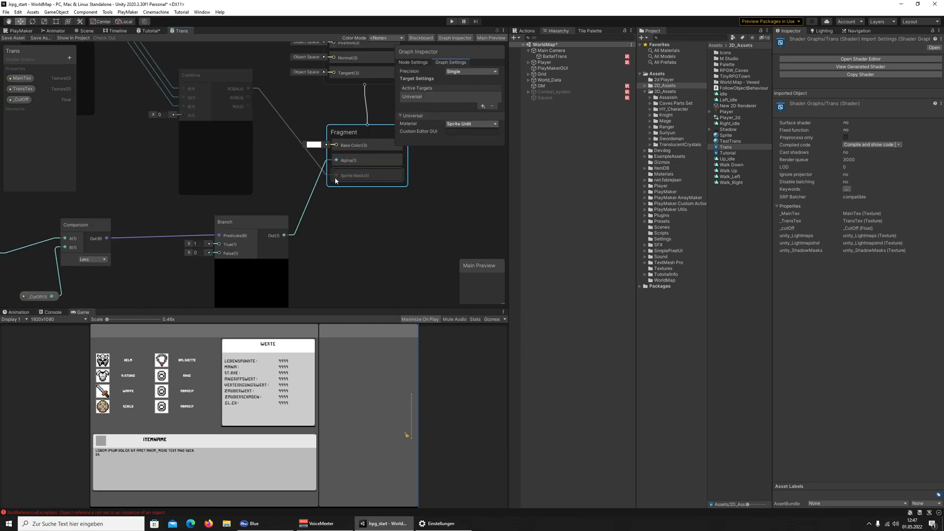
left_click(148, 30)
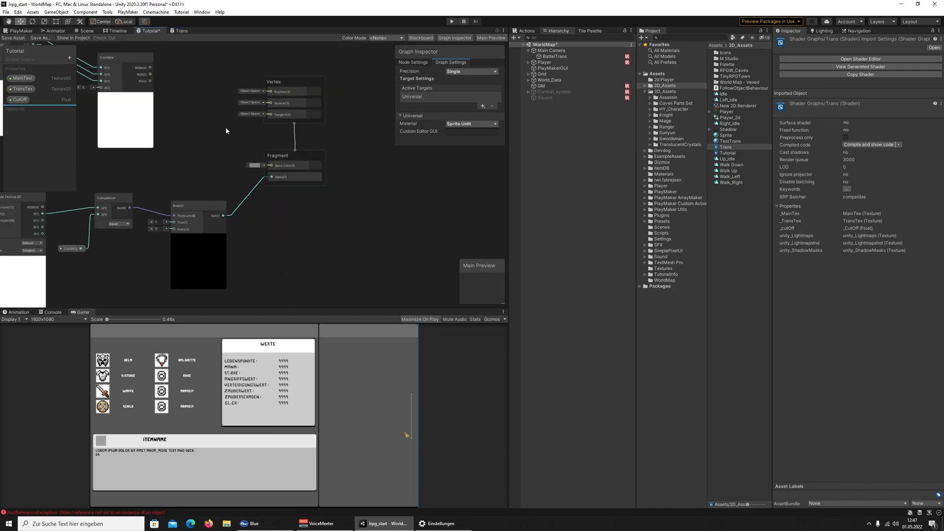
left_click_drag(150, 75, 276, 185)
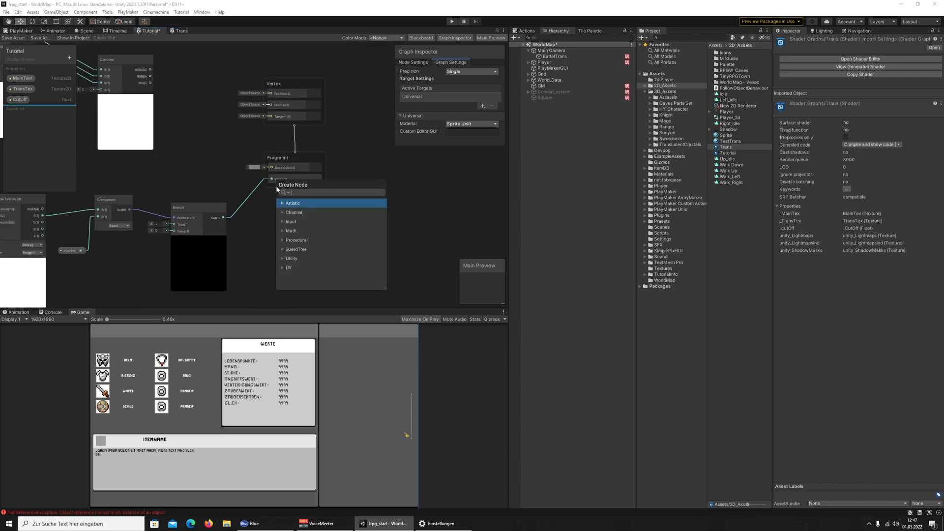
type("s")
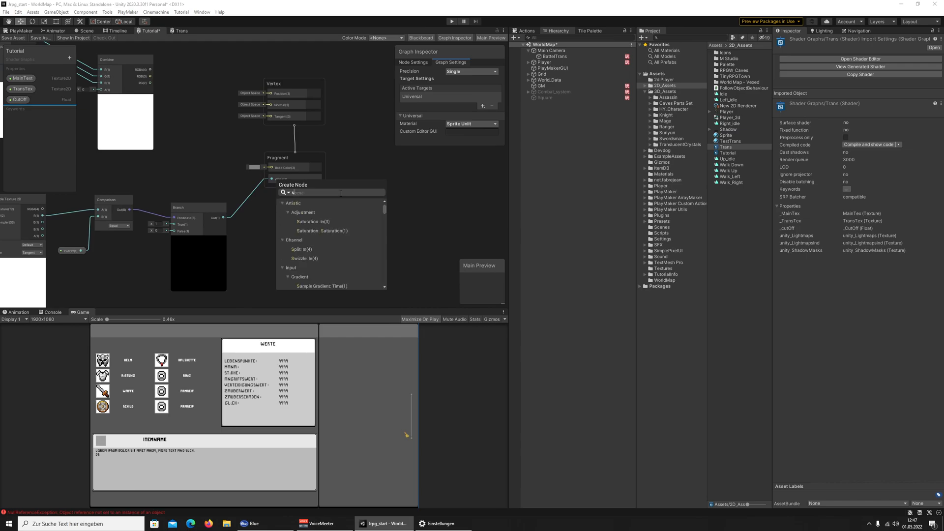
type("pri")
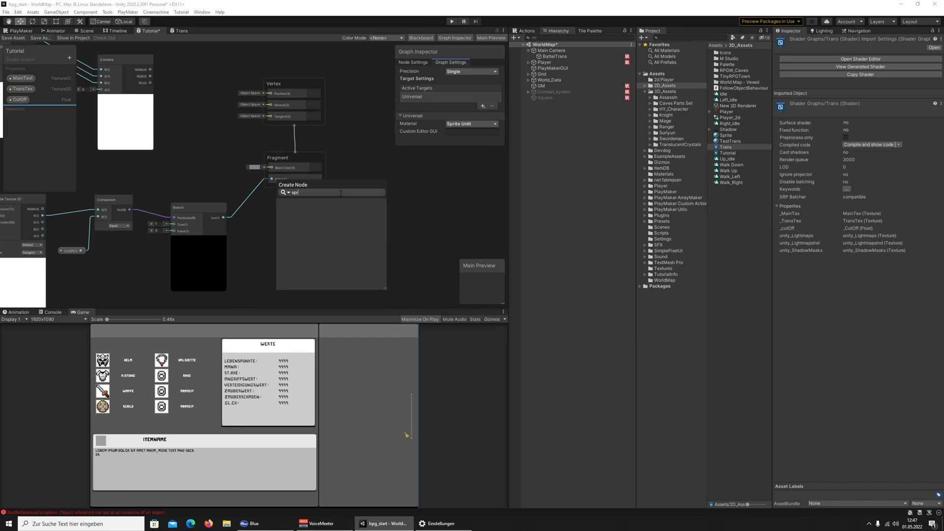
key("Escape")
scroll(296, 180, "up", 3)
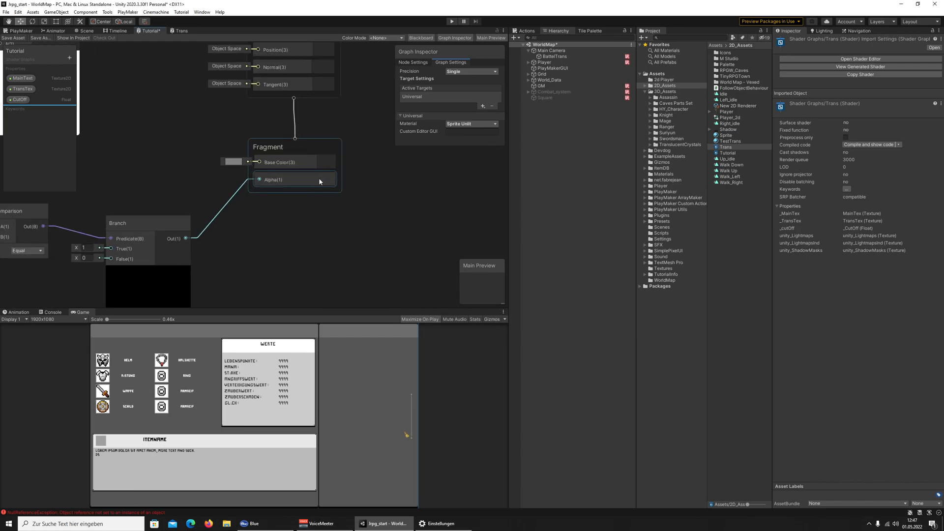
scroll(297, 148, "down", 5)
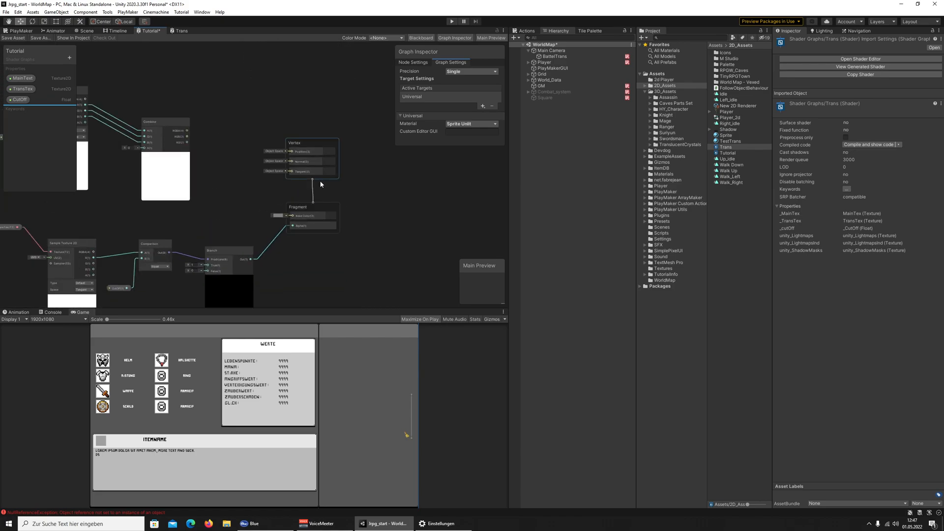
Set the Tutorial graph's Material to Sprite Lit to add a Sprite Mask input to the Fragment block
left_click(180, 31)
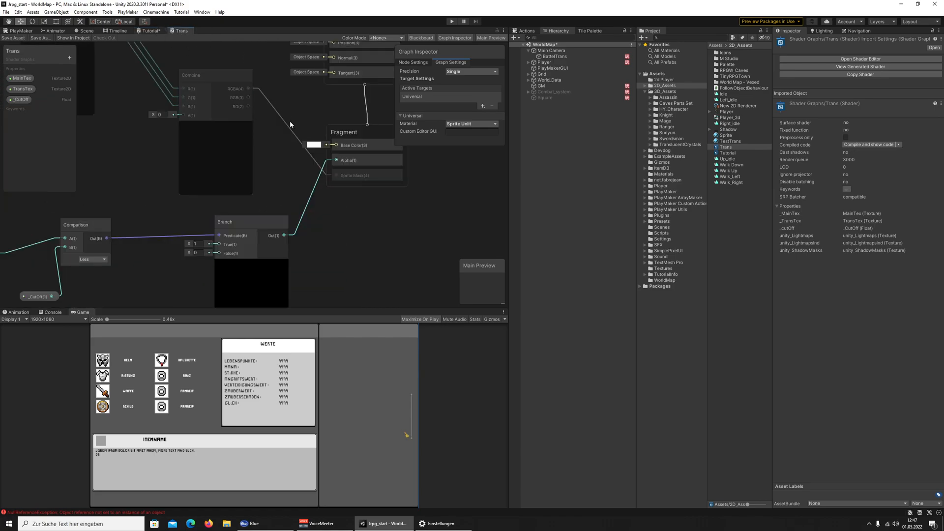
scroll(290, 120, "down", 4)
left_click(150, 30)
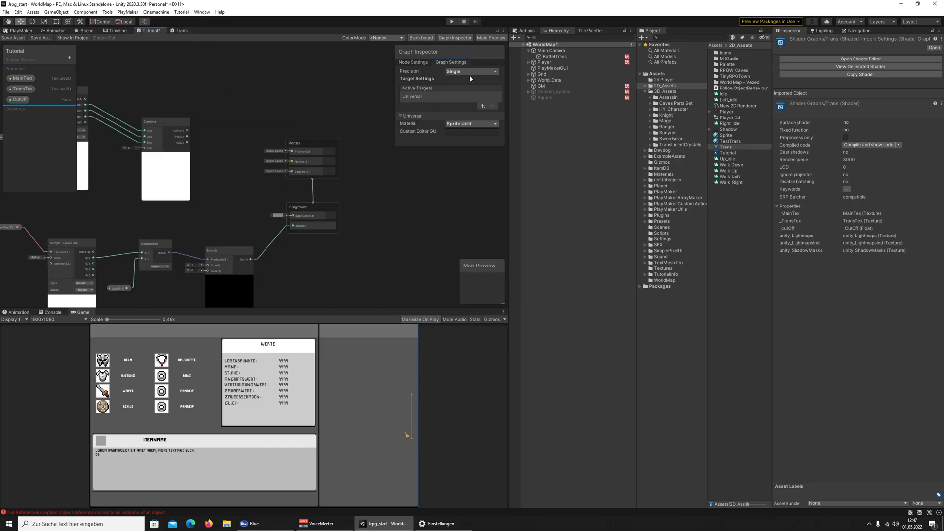
left_click(462, 124)
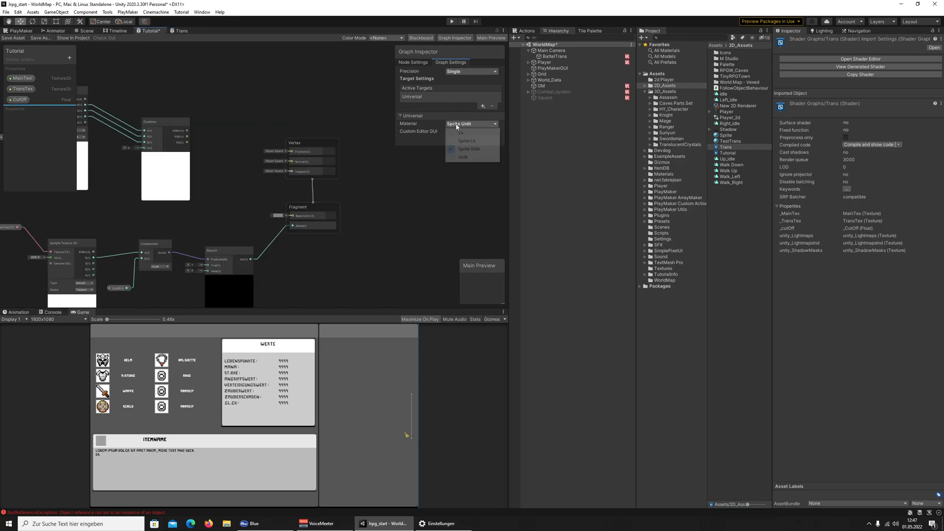
left_click(467, 141)
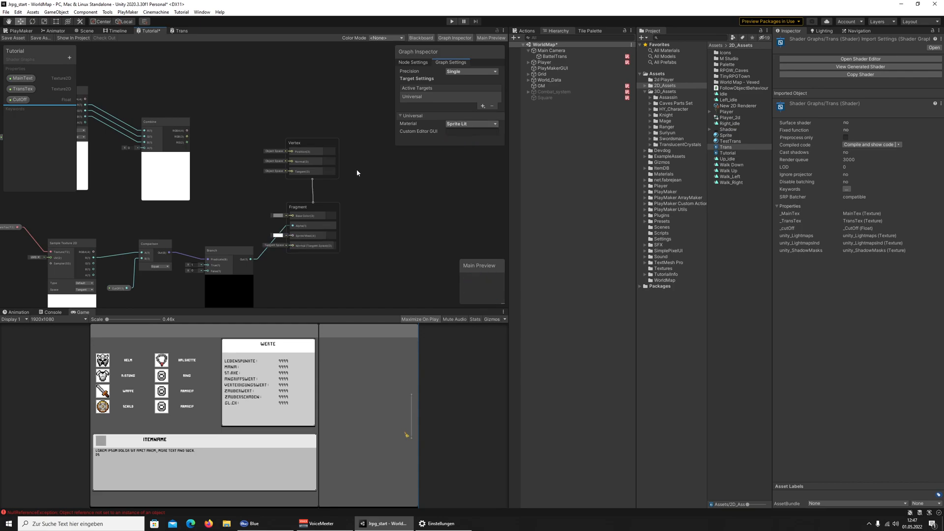
scroll(357, 172, "up", 3)
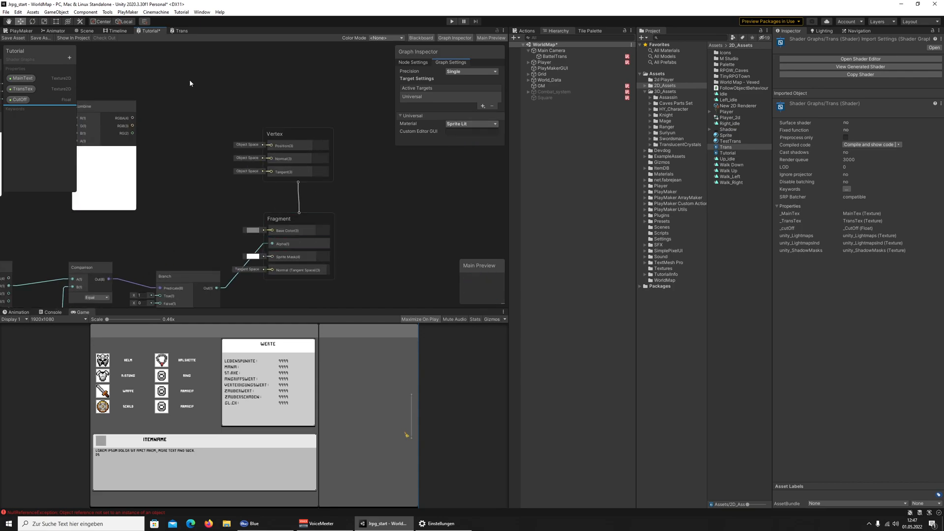
Connect the Combine node's RGBA output to the Fragment block's Sprite Mask input
left_click(180, 31)
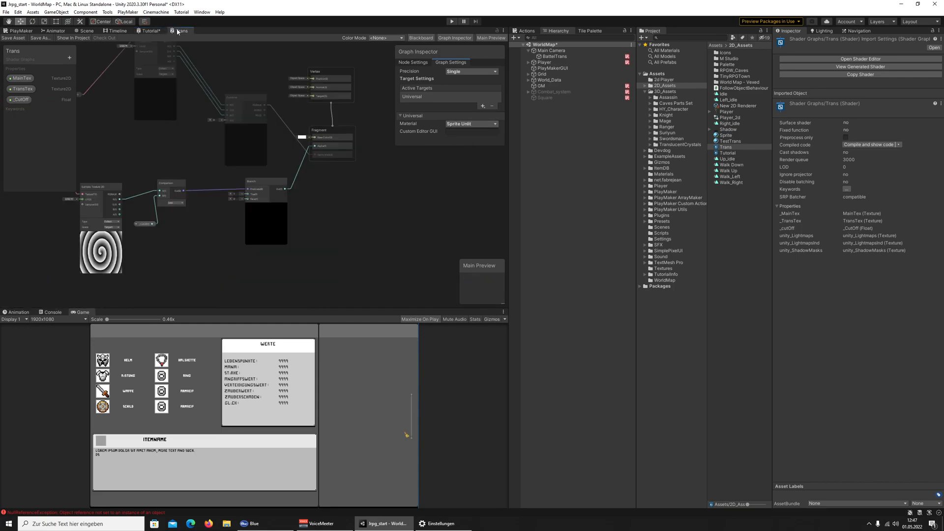
left_click(150, 31)
left_click_drag(132, 118, 270, 256)
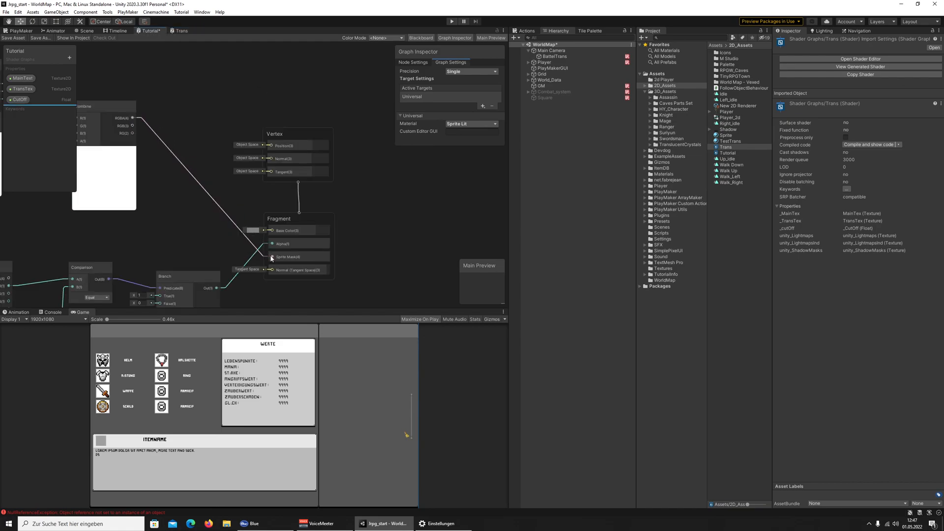
Set the Tutorial graph's Material back to Sprite Unlit
left_click(471, 124)
left_click(474, 149)
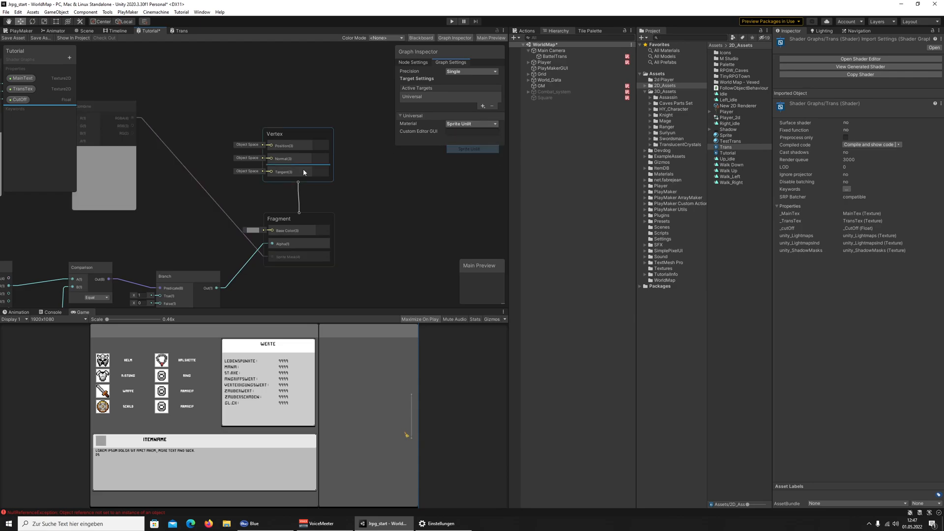
scroll(270, 162, "down", 3)
middle_click_drag(268, 161, 393, 167)
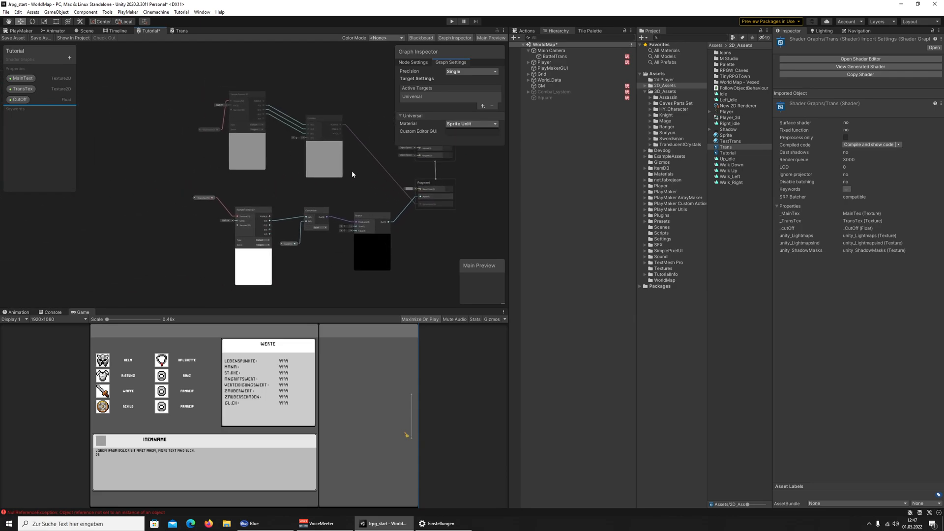
Close the Tutorial shader graph without saving its changes, and close the Trans graph as well
middle_click_drag(258, 165, 189, 142)
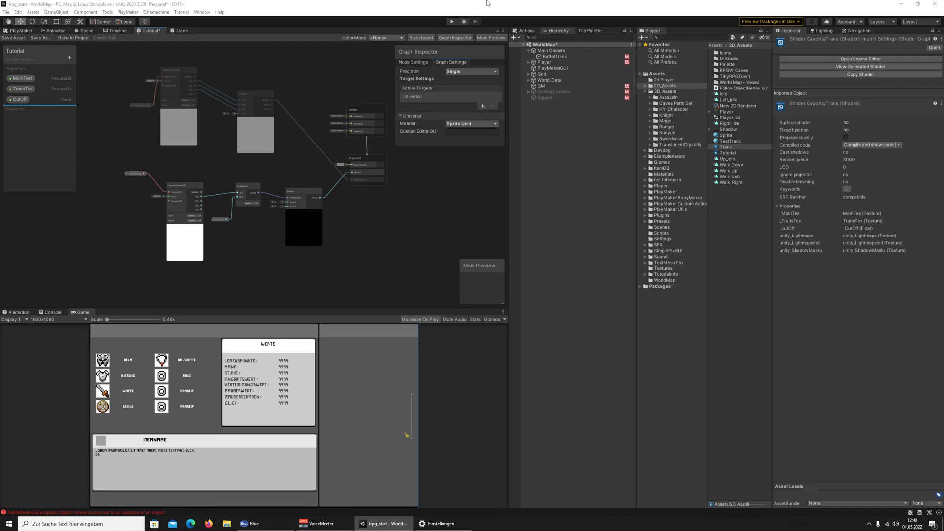
right_click(156, 31)
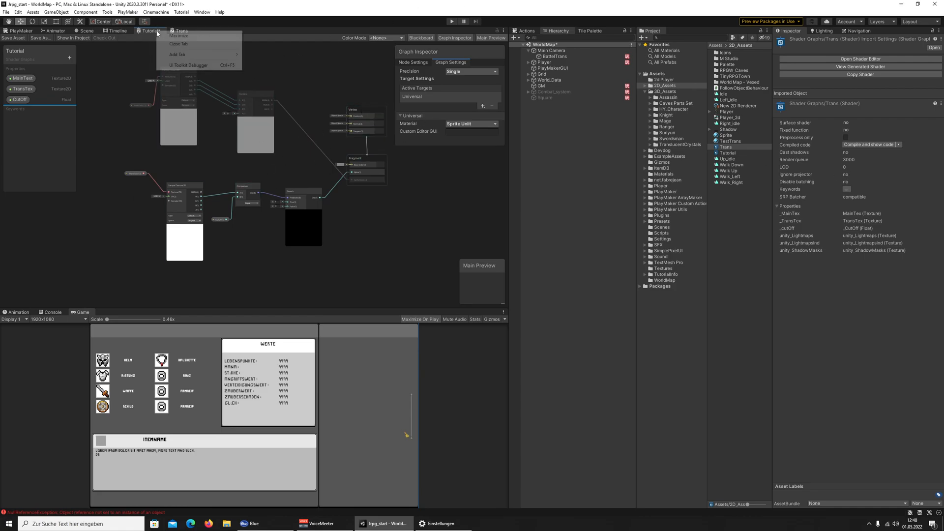
left_click(180, 44)
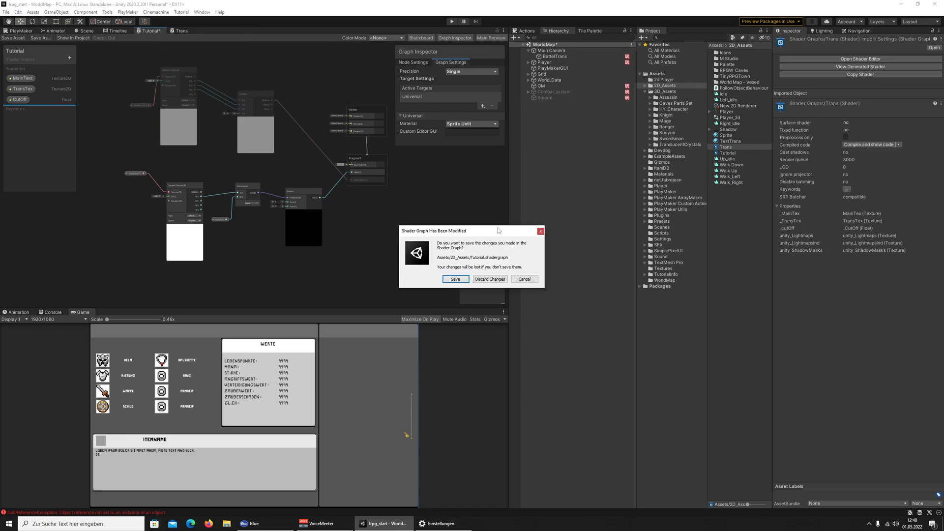
left_click(490, 281)
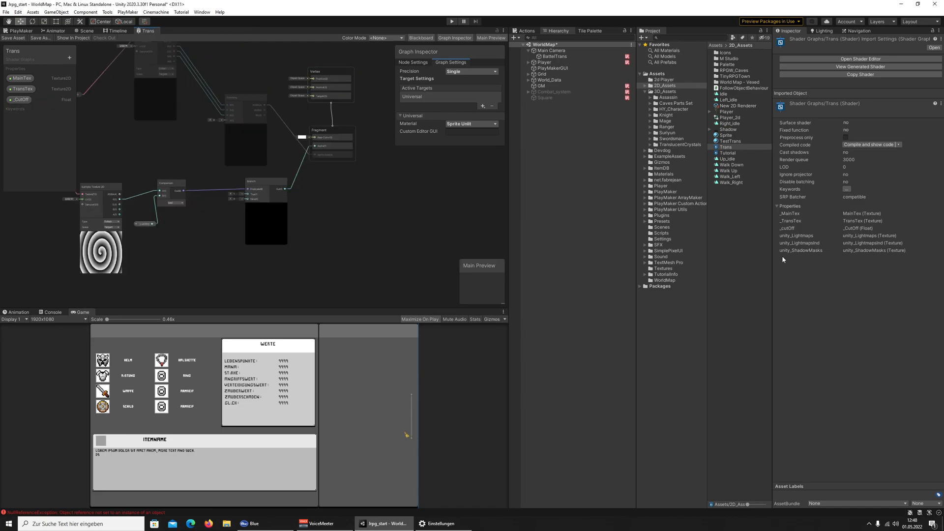
scroll(155, 163, "down", 5)
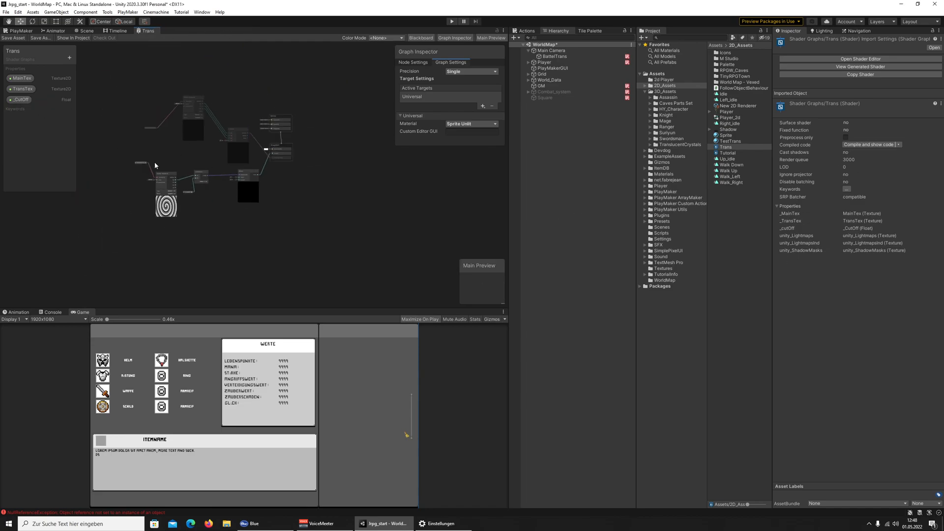
right_click(146, 31)
left_click(167, 42)
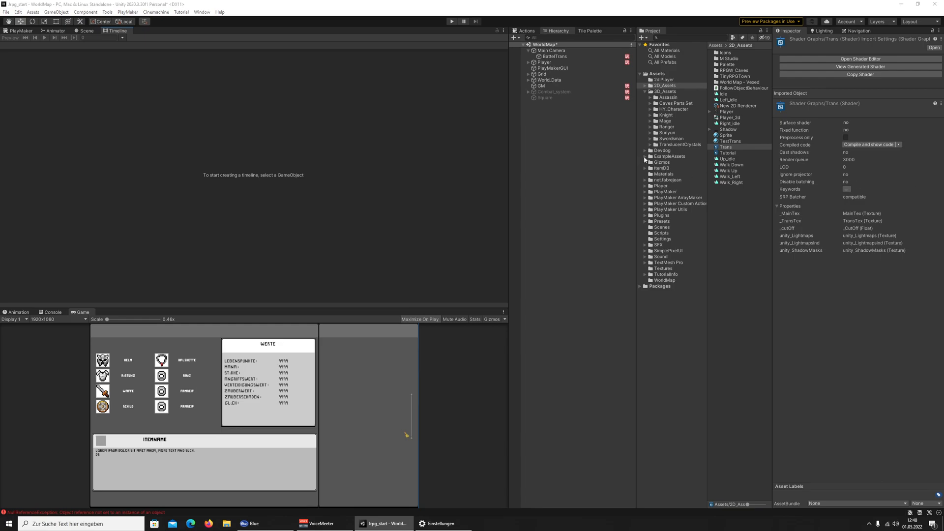
Look through the transition pattern textures in the Textures folder and preview each one
left_click(665, 269)
left_click(735, 52)
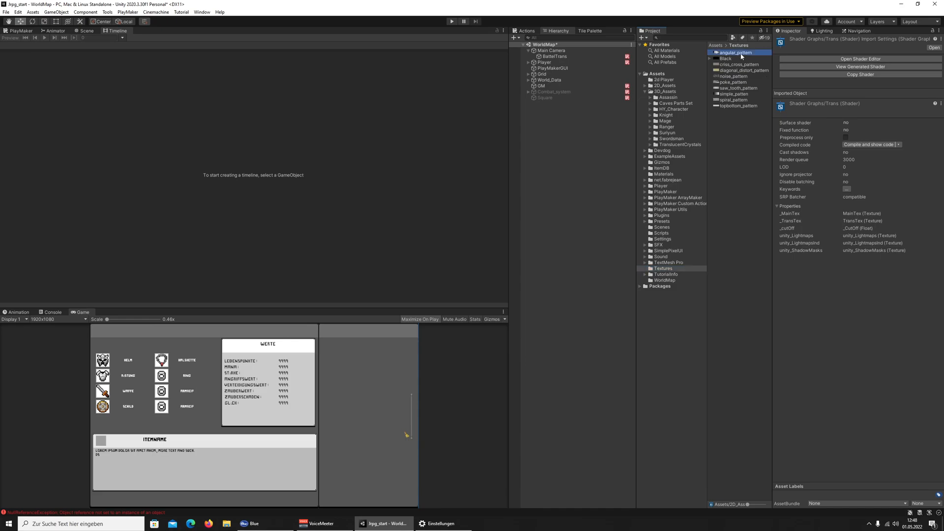
left_click(736, 64)
left_click(735, 71)
left_click(732, 76)
left_click(732, 82)
left_click(733, 88)
left_click(733, 94)
left_click(733, 100)
left_click(730, 109)
left_click(730, 107)
key("Up")
key("Up")
key("Up")
key("Up")
key("Up")
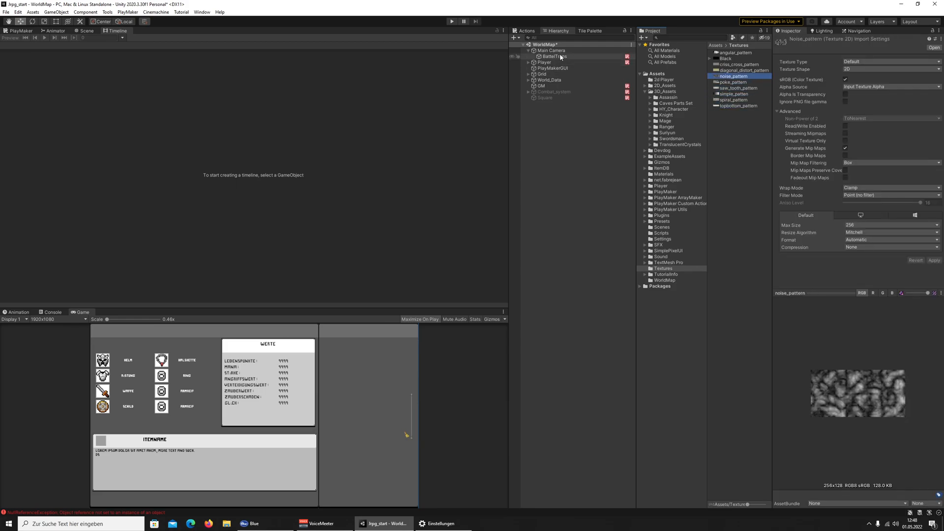
Show the Scene view and create a 2D Square sprite as a child of the Main Camera
left_click(543, 50)
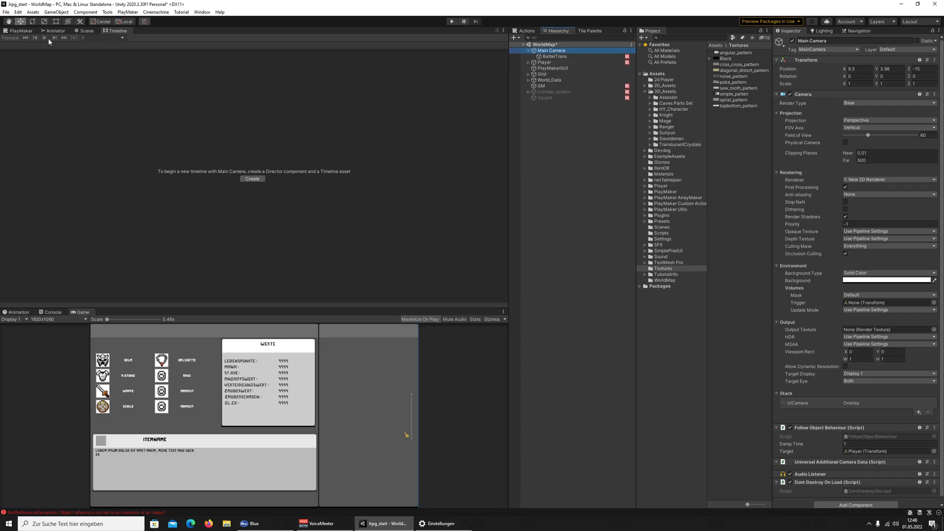
left_click(80, 30)
left_click(549, 56)
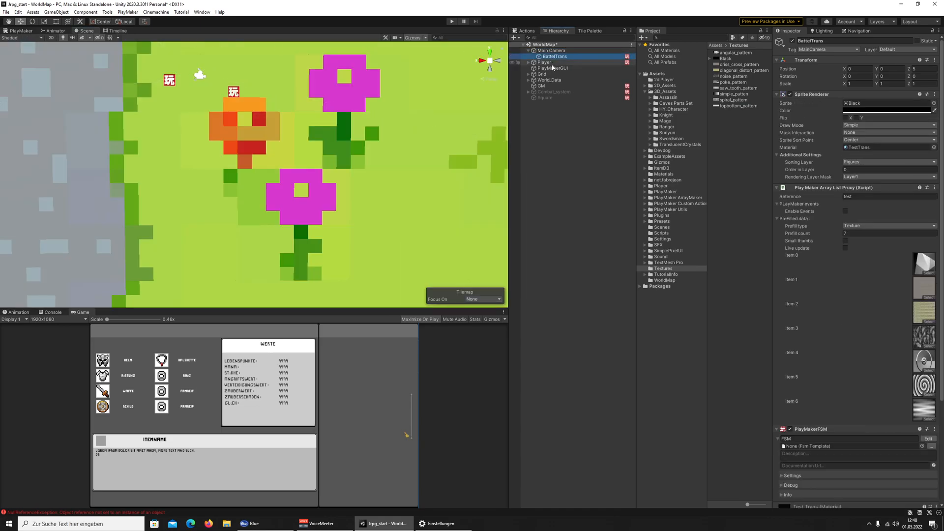
left_click(550, 51)
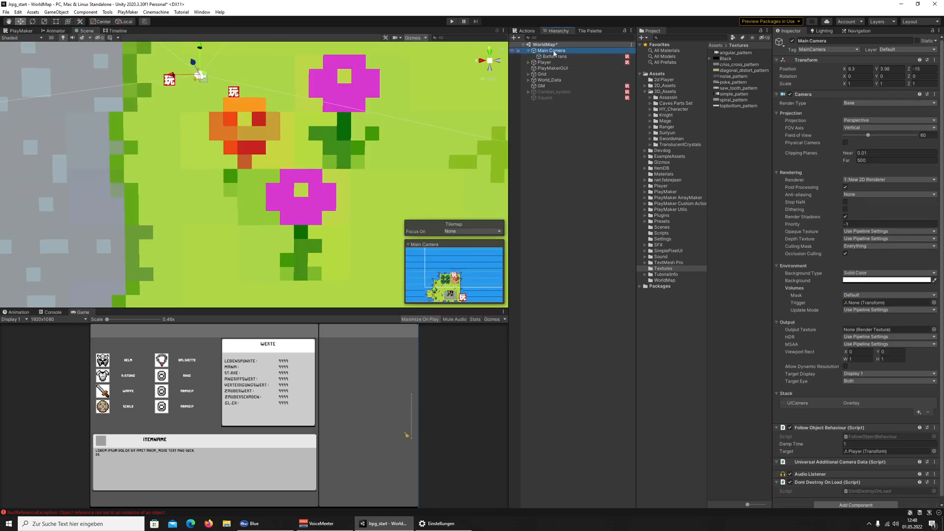
left_click(553, 56)
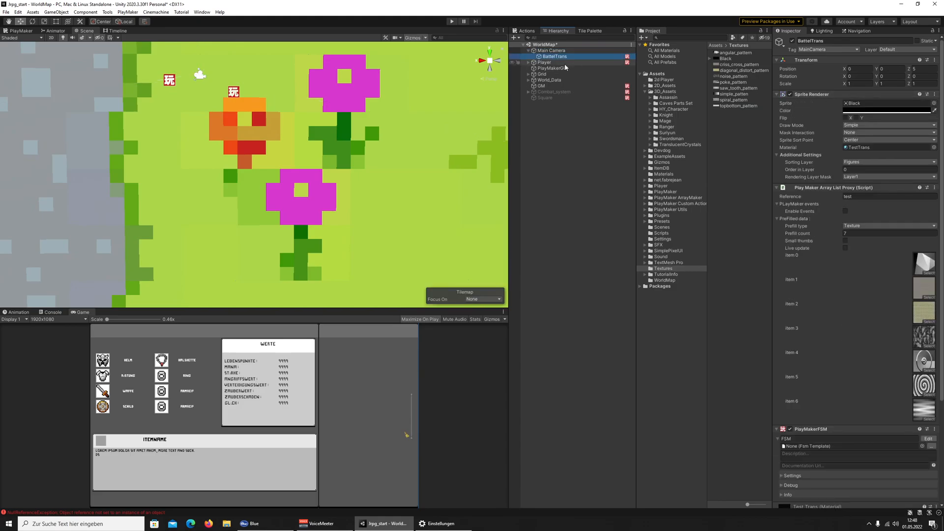
left_click(552, 51)
right_click(552, 53)
mouse_move(589, 156)
mouse_move(654, 155)
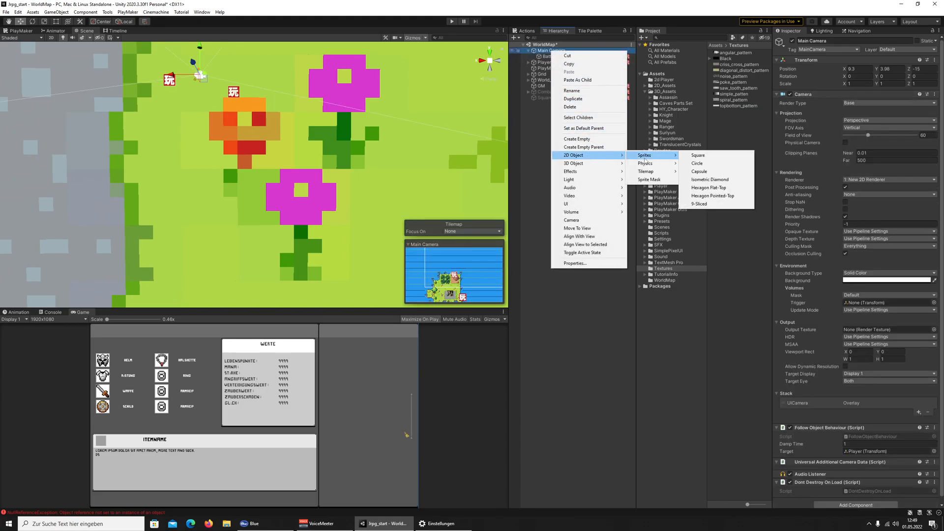
left_click(706, 156)
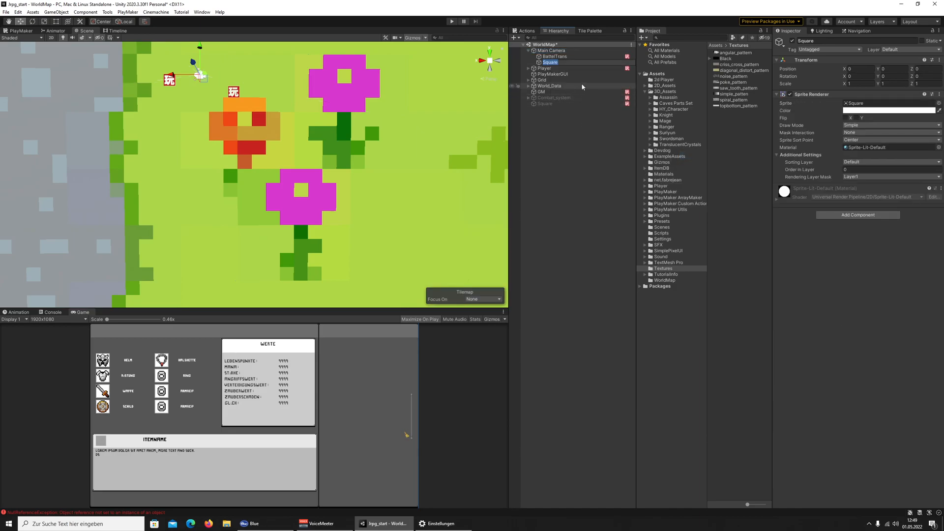
Set the new Square sprite's sorting layer to Figures and its Z position to 5, following the BattelTrans object
left_click(552, 56)
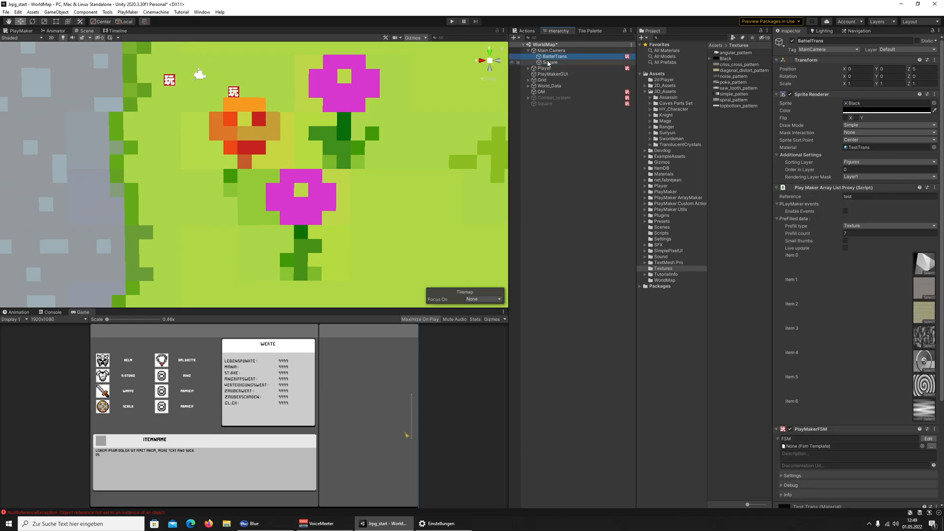
left_click(549, 62)
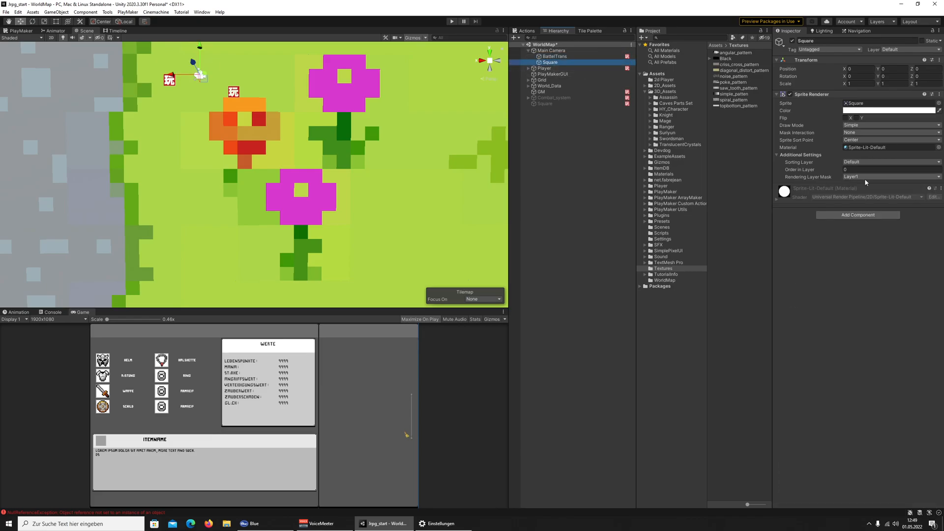
left_click(844, 163)
left_click(869, 211)
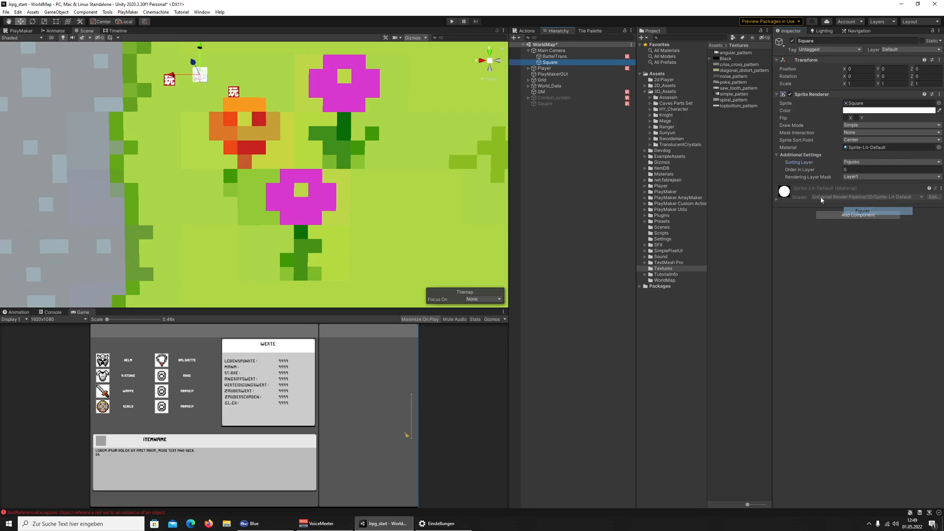
left_click(561, 56)
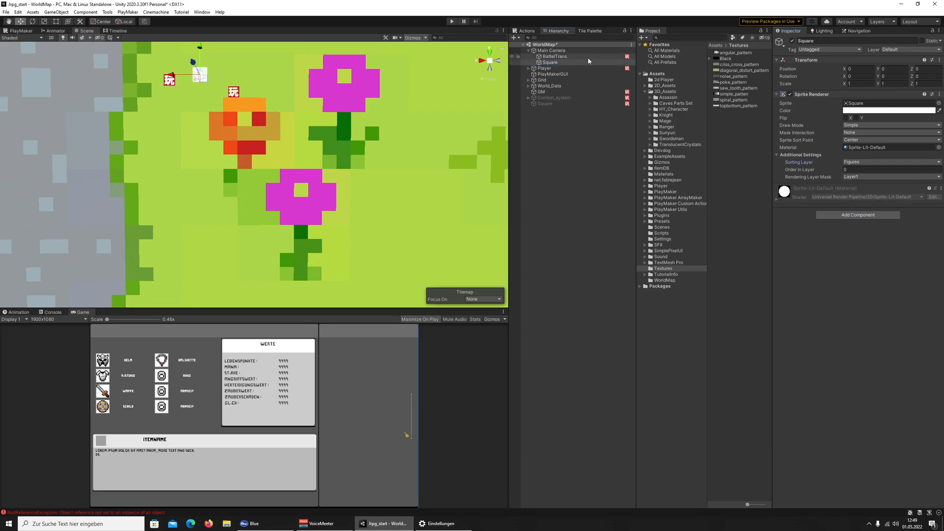
left_click(561, 62)
left_click(926, 69)
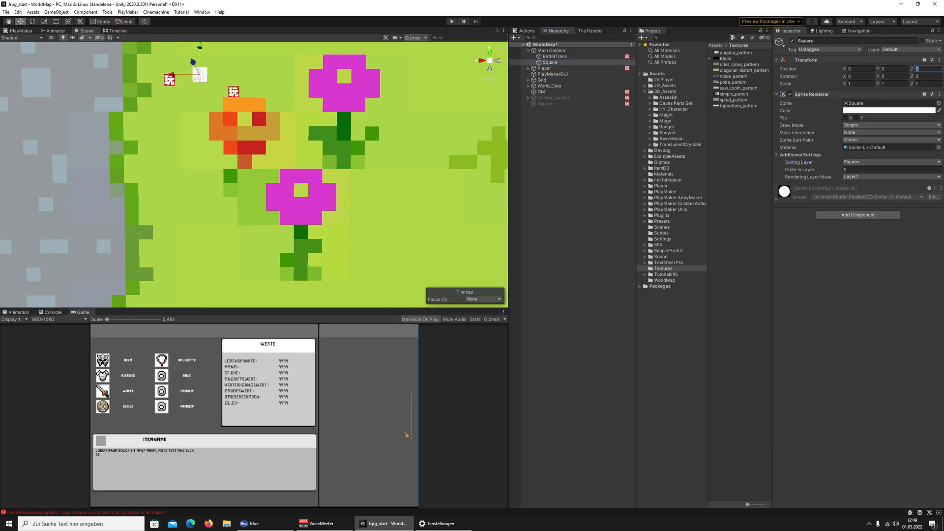
type("5")
Locate the TestTrans material used by the BattelTrans sprite in the project and view the asset creation options
left_click(546, 57)
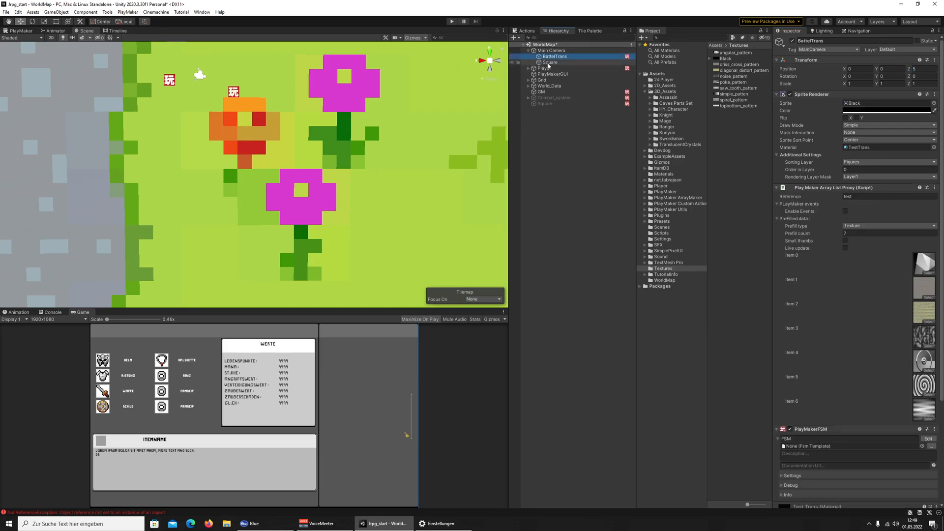
left_click(549, 63)
left_click(551, 56)
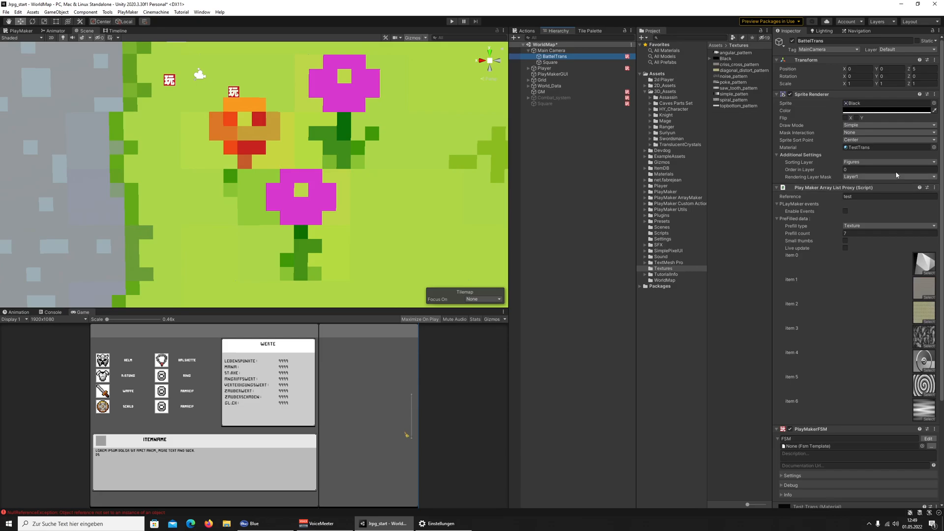
left_click(859, 148)
right_click(723, 210)
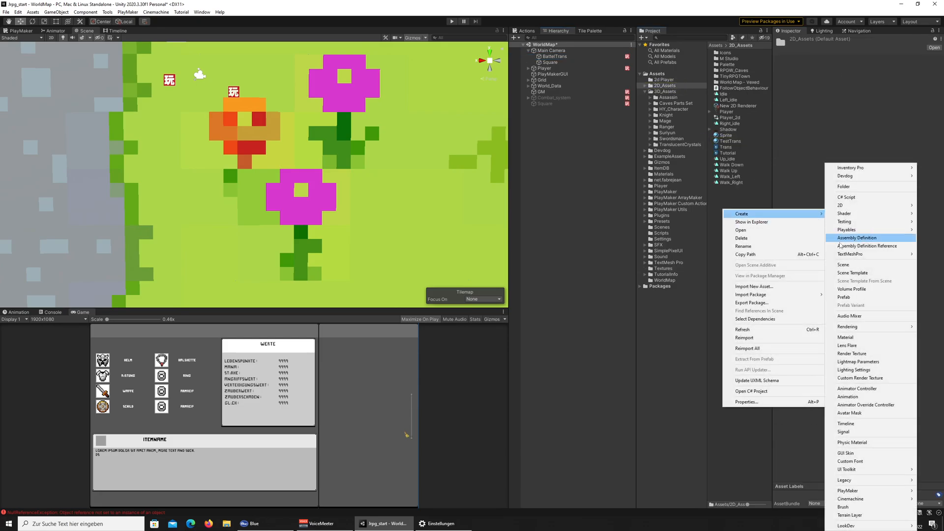
left_click(760, 214)
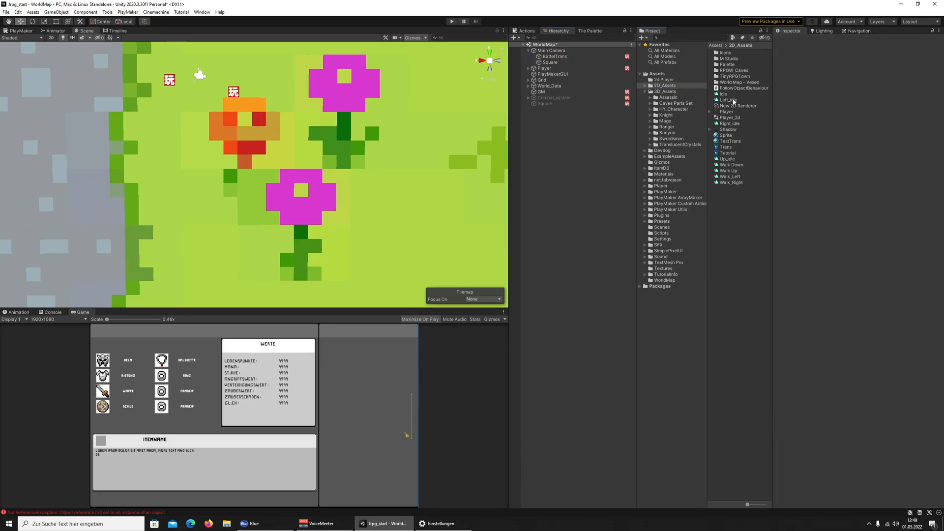
Review the Shader Graphs choices for the TestTrans material and assign the Black texture as its MainTex
left_click(729, 142)
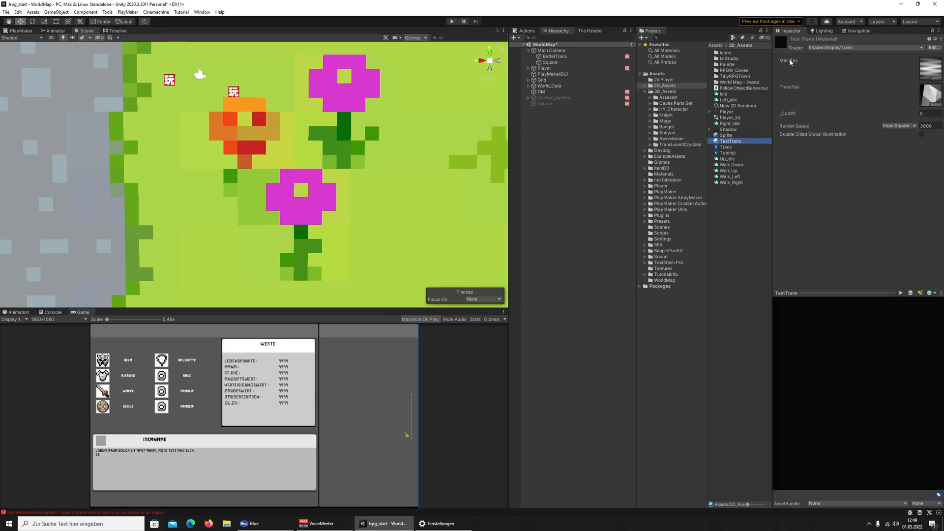
left_click(823, 48)
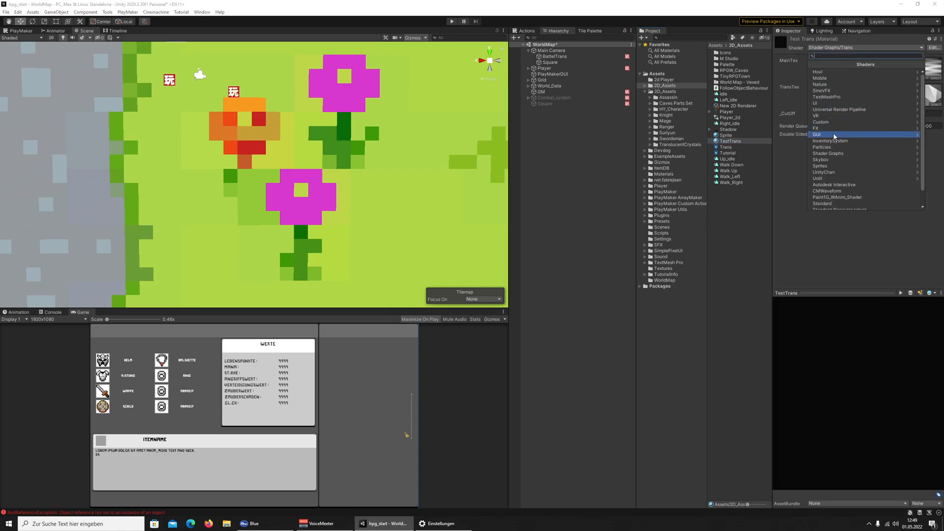
left_click(838, 152)
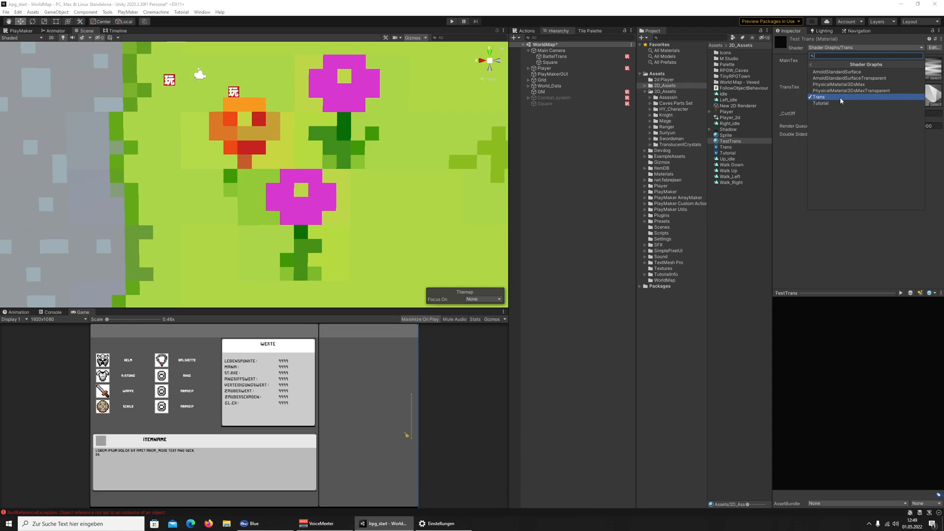
left_click(791, 184)
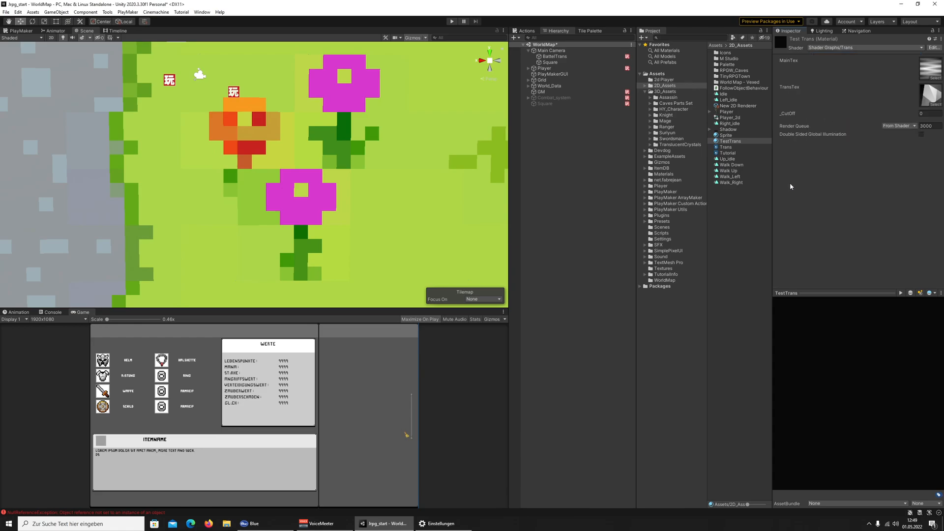
left_click(925, 68)
left_click_drag(724, 59, 927, 74)
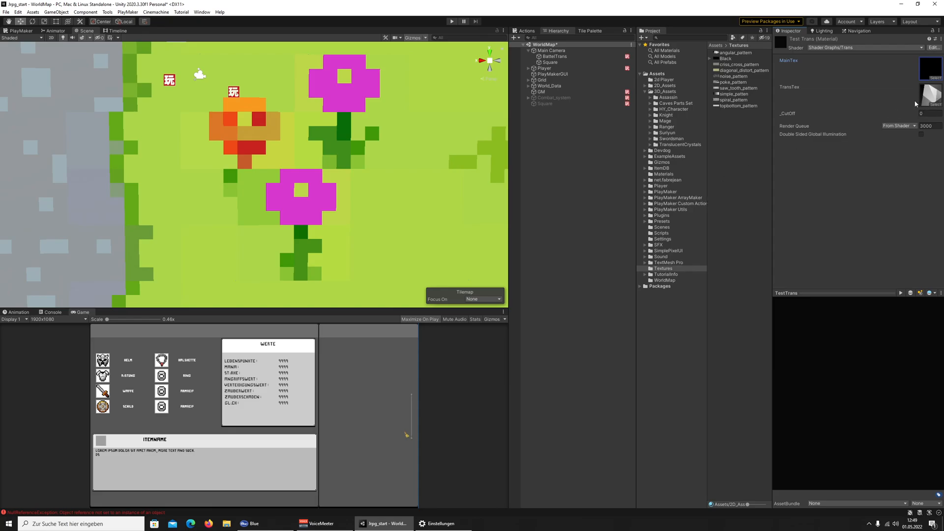
Examine the BattelTrans object's coverage of the world map and its sprite, texture list and material settings
left_click(566, 56)
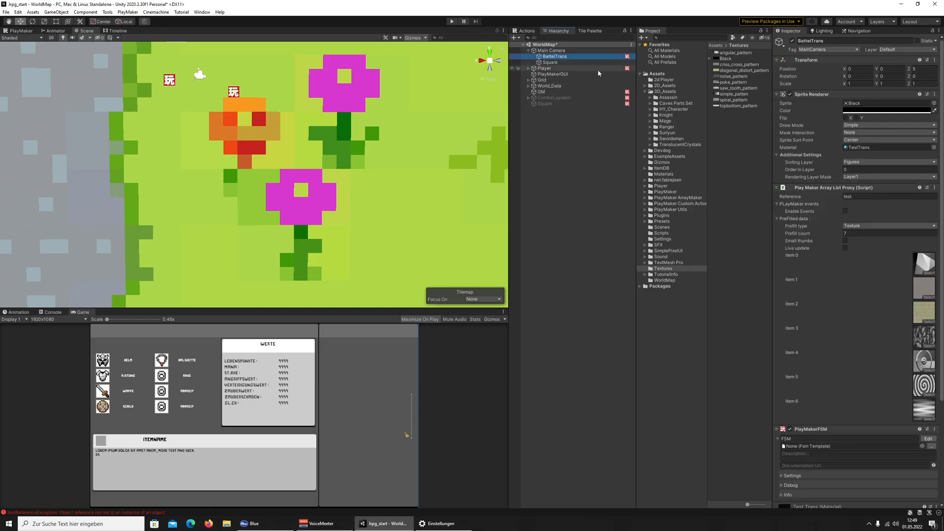
scroll(836, 209, "down", 3)
scroll(831, 205, "up", 3)
scroll(299, 157, "down", 10)
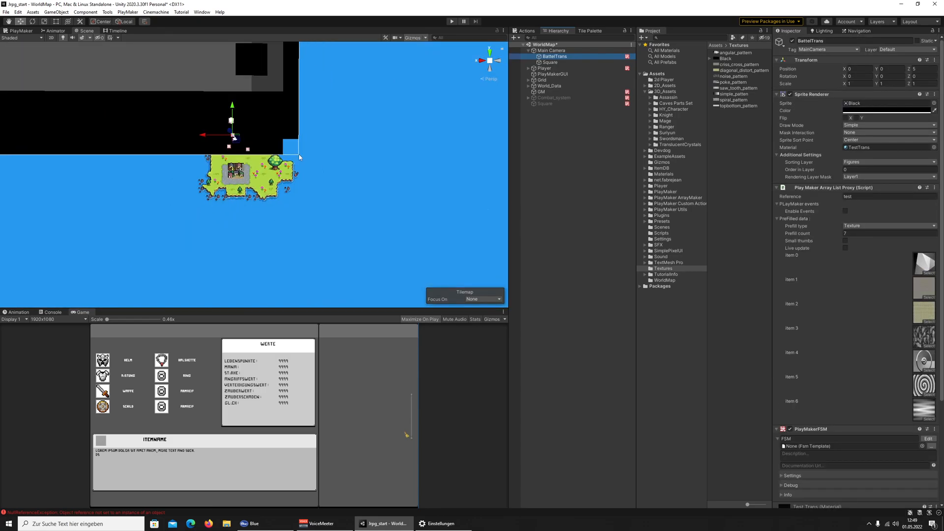
scroll(299, 157, "up", 4)
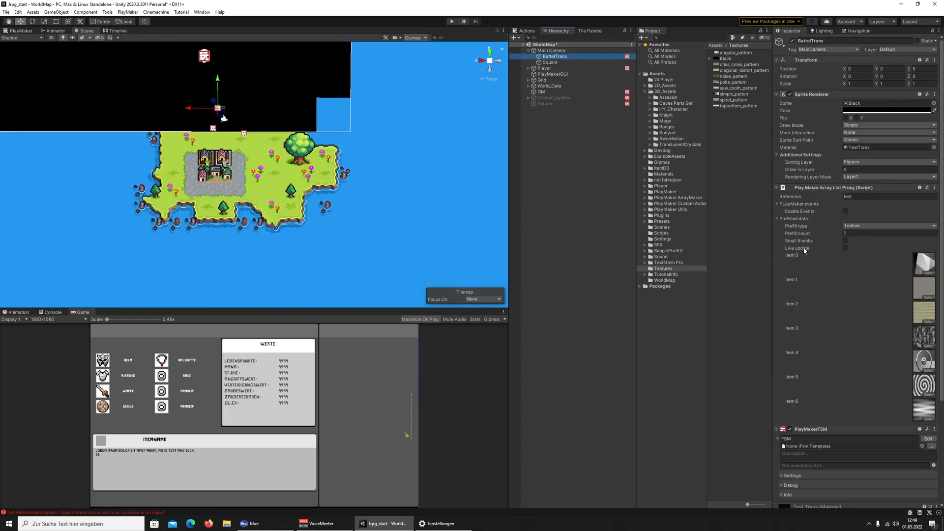
scroll(802, 339, "down", 3)
scroll(832, 295, "up", 3)
left_click(796, 148)
scroll(838, 220, "down", 5)
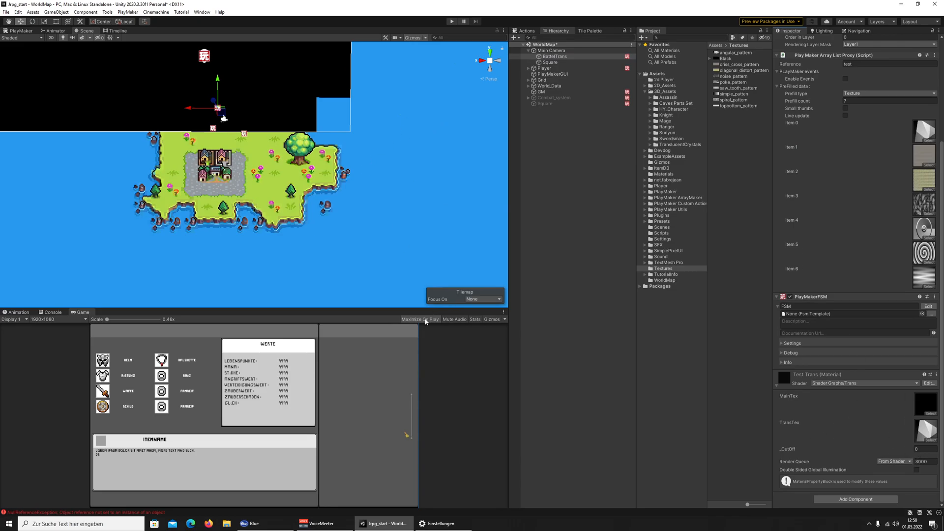
Run the game in Play mode and compare the properties of the BattelTrans and Square objects
left_click(451, 22)
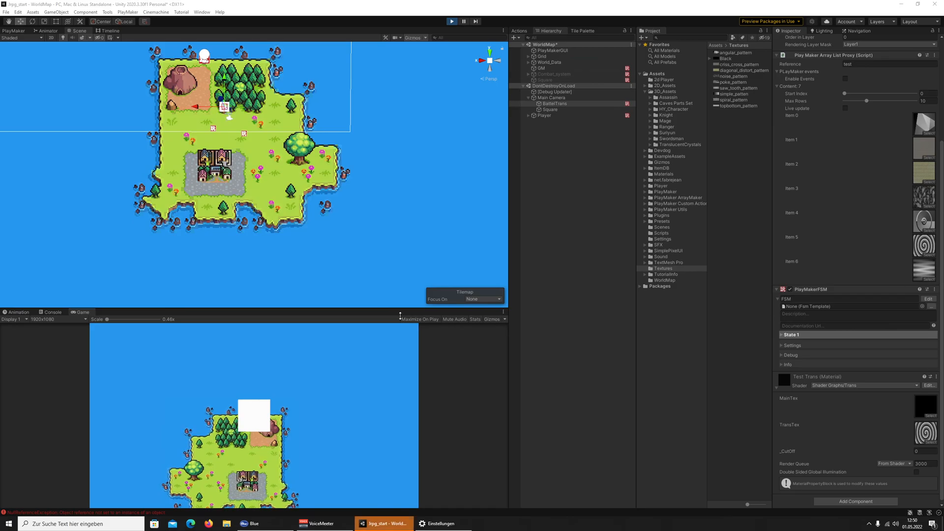
left_click(565, 104)
left_click(556, 108)
left_click(557, 106)
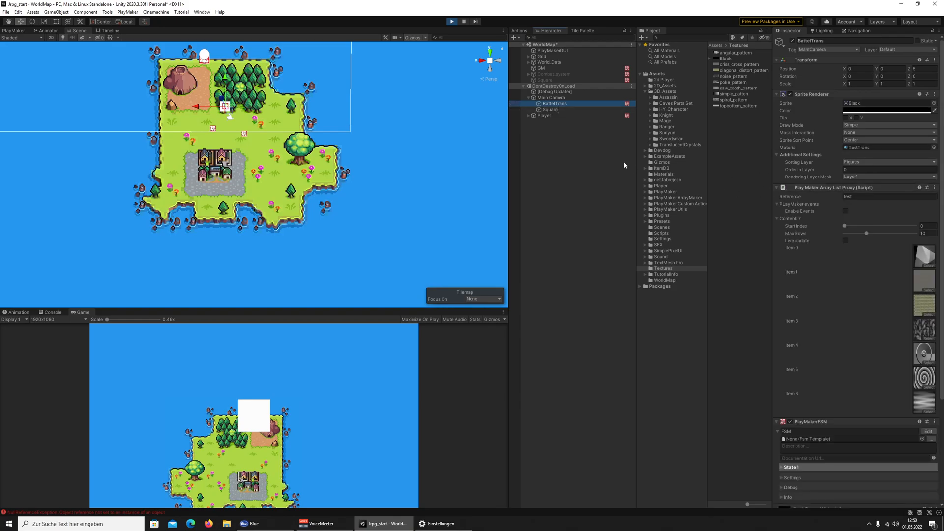
left_click(551, 110)
left_click(551, 105)
left_click(548, 109)
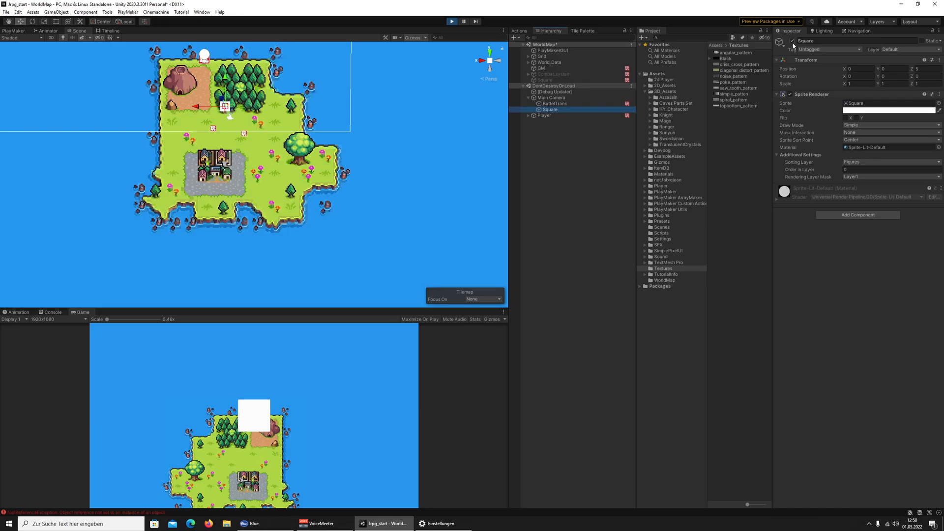
Preview the transition by varying the BattelTrans material's _CutOff, reset it to 0, and stop Play mode
left_click(583, 104)
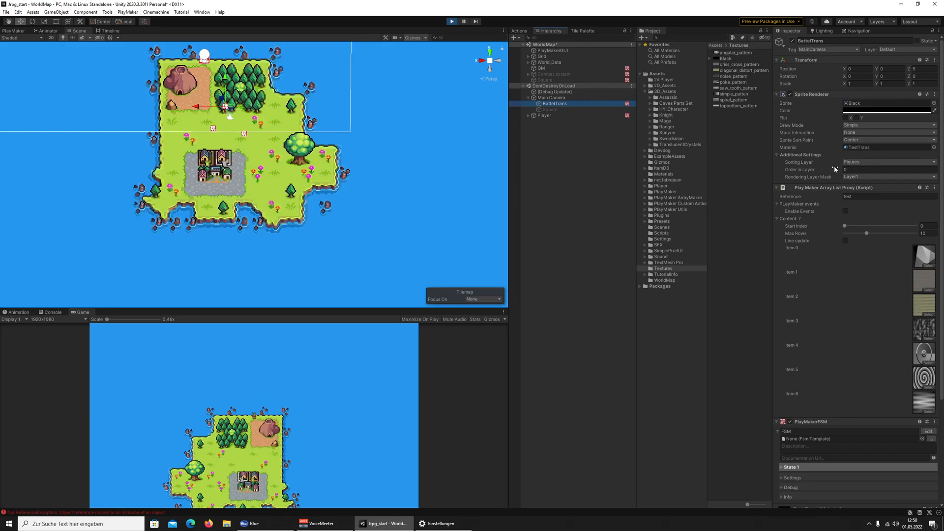
scroll(855, 390, "down", 5)
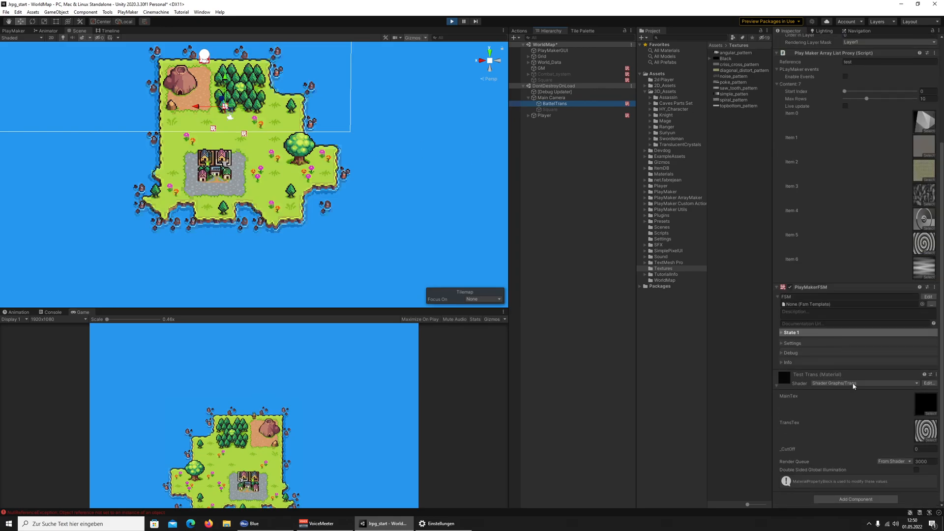
left_click_drag(892, 449, 912, 451)
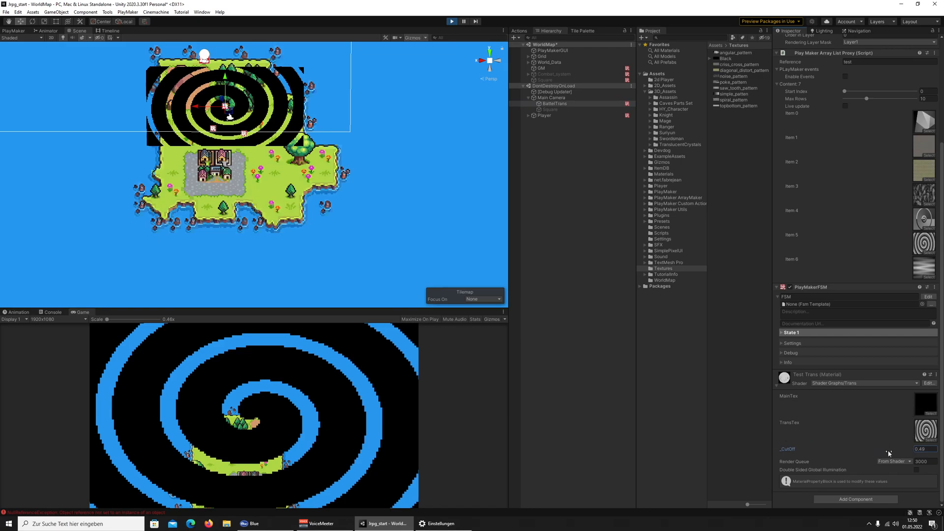
left_click_drag(889, 453, 881, 456)
left_click(915, 451)
type("0")
left_click(452, 21)
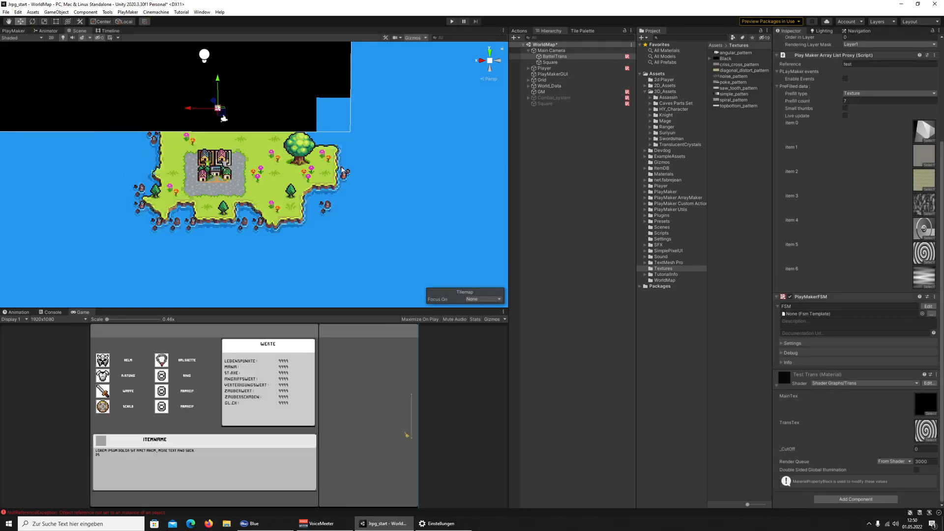
Open the BattelTrans FSM for editing and delete the Square object under Main Camera
middle_click_drag(342, 172, 343, 196)
scroll(344, 197, "down", 2)
left_click(928, 306)
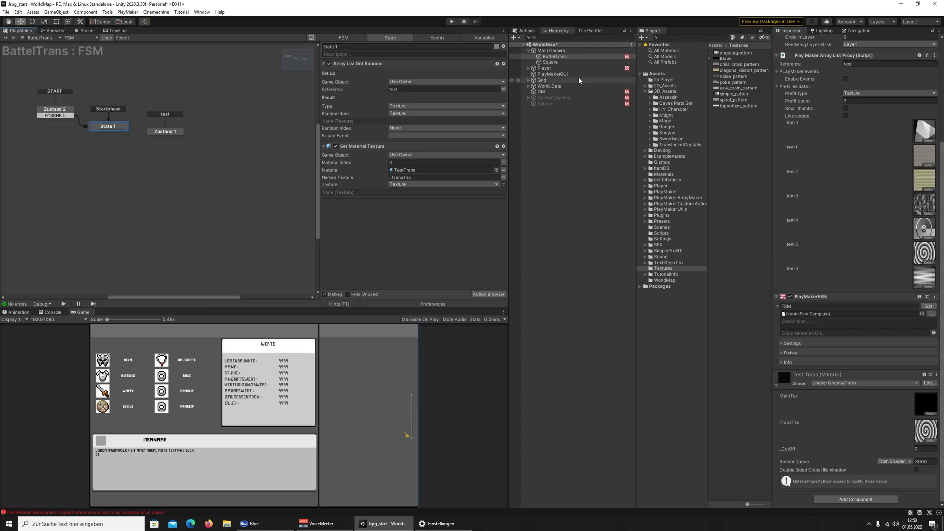
left_click(550, 62)
key("Delete")
left_click(558, 57)
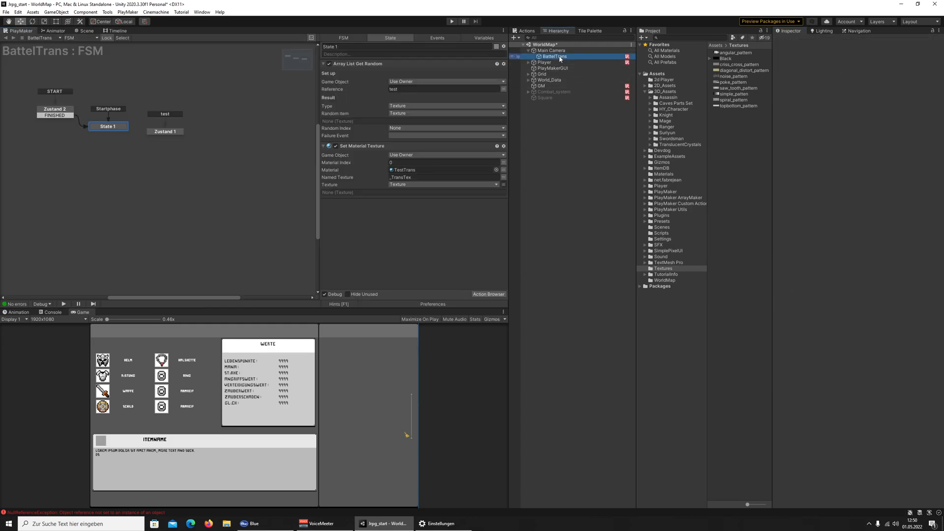
Add a second Play Maker Array List Proxy component to BattelTrans
scroll(834, 377, "down", 5)
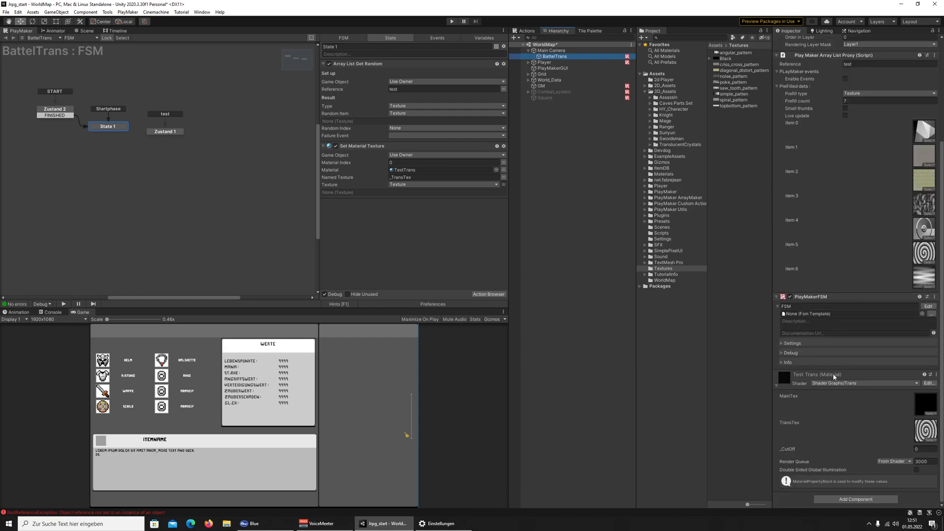
left_click(832, 499)
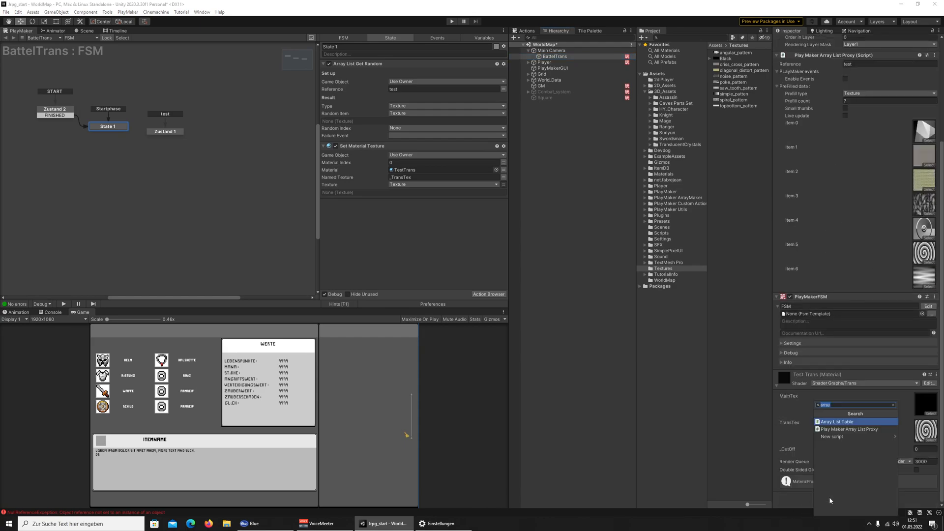
left_click(872, 430)
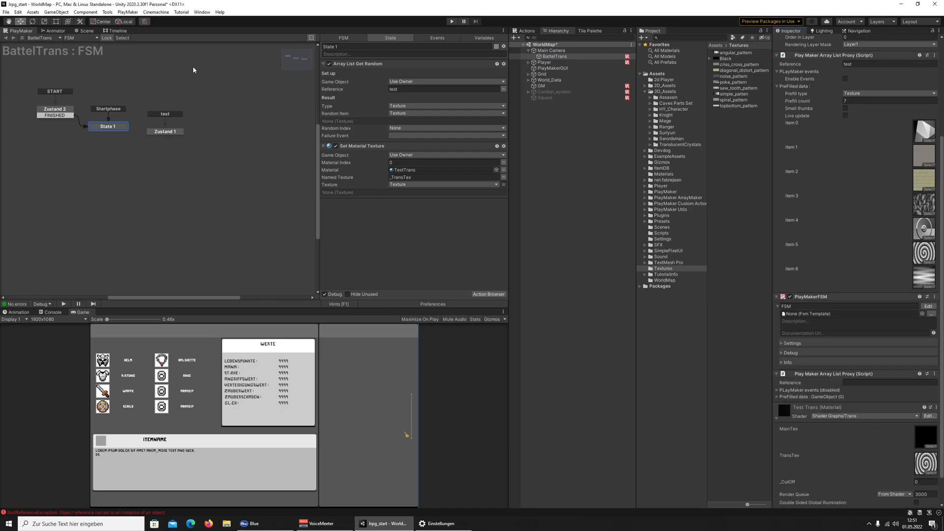
Search the PlayMaker Ecosystem for "array", locate the Array Maker package in the list, and close the browser
left_click(127, 12)
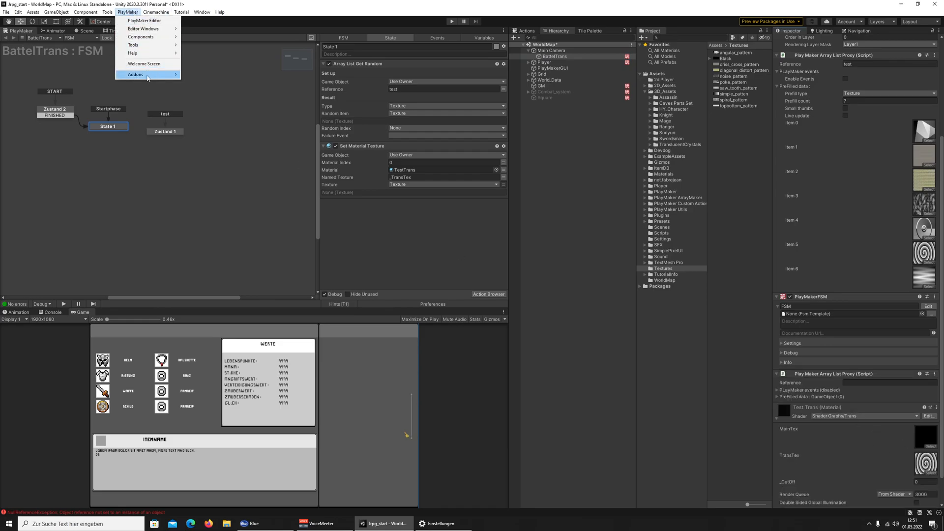
mouse_move(140, 74)
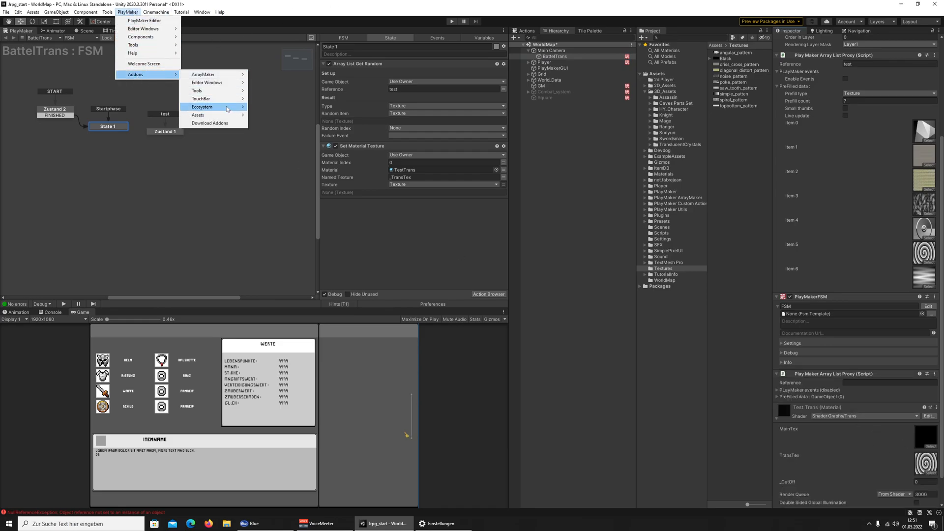
mouse_move(206, 107)
left_click(277, 108)
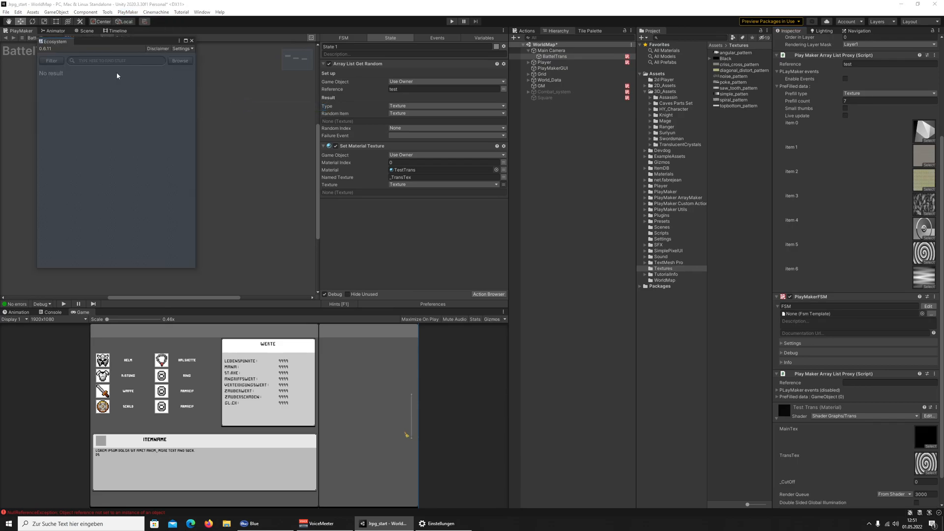
type("array#")
key("BackSpace")
key("Return")
left_click(181, 61)
scroll(168, 139, "down", 10)
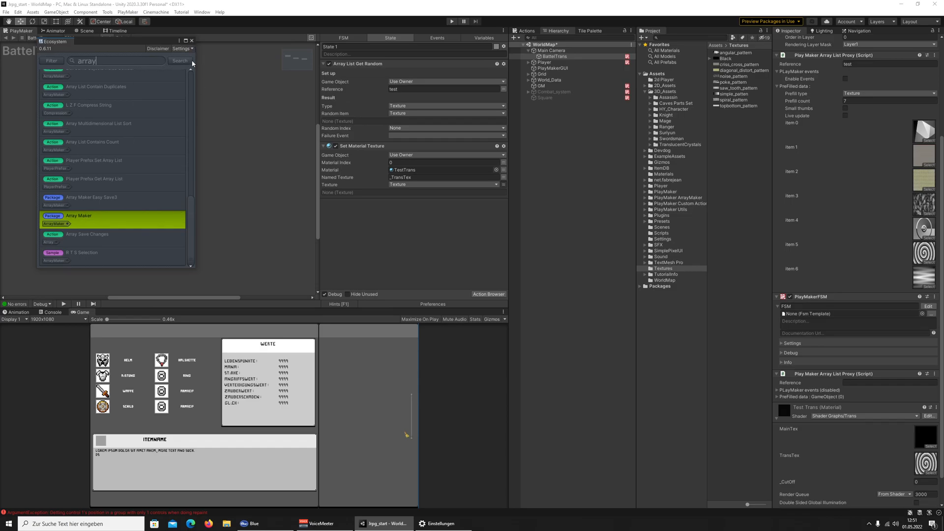
left_click(191, 42)
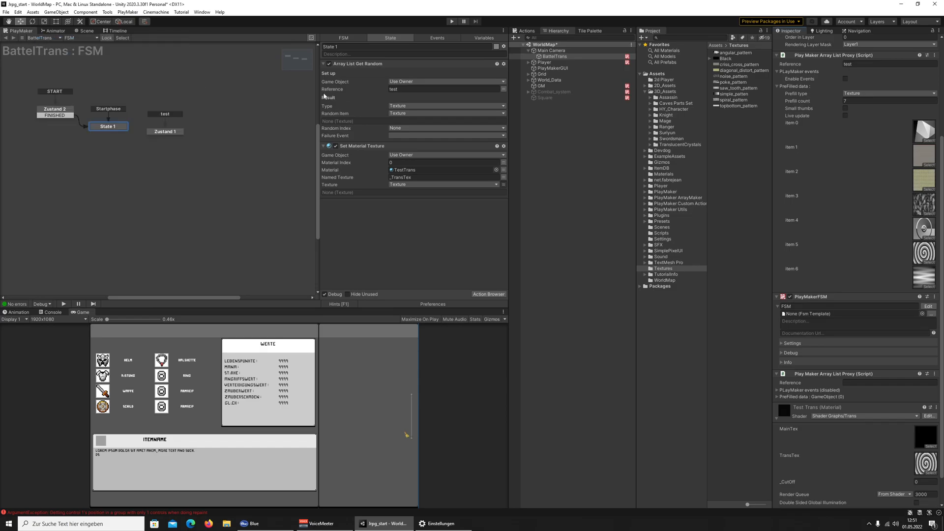
Configure the new array list proxy with reference test1, prefill type Texture and a prefill count of 7
scroll(833, 192, "down", 3)
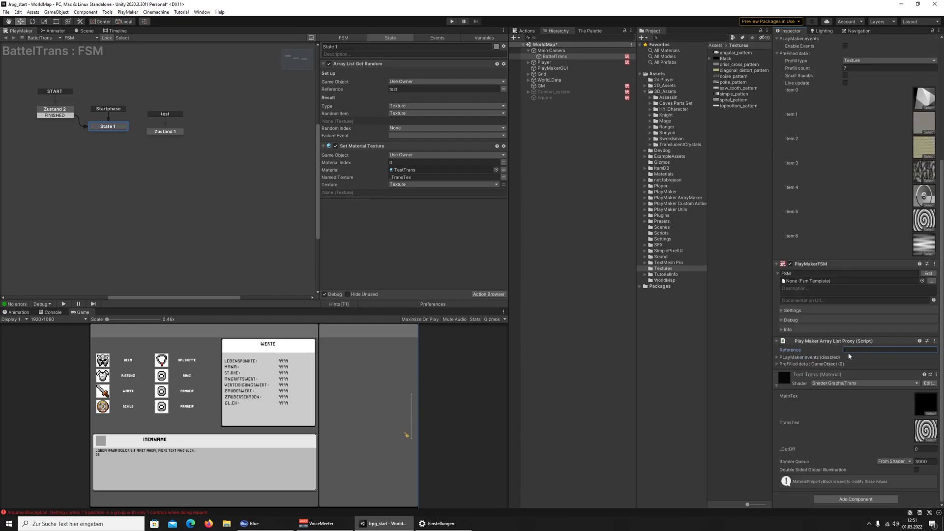
left_click(805, 357)
left_click(778, 372)
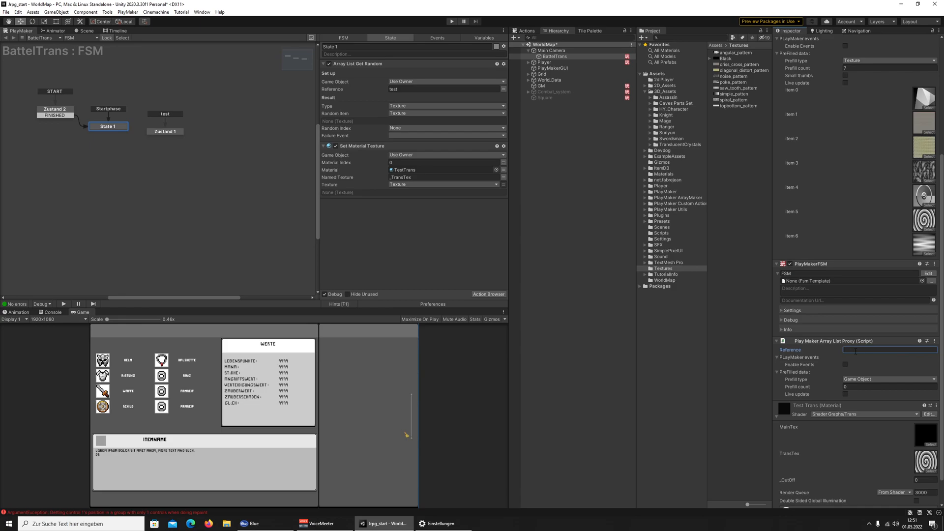
left_click(888, 379)
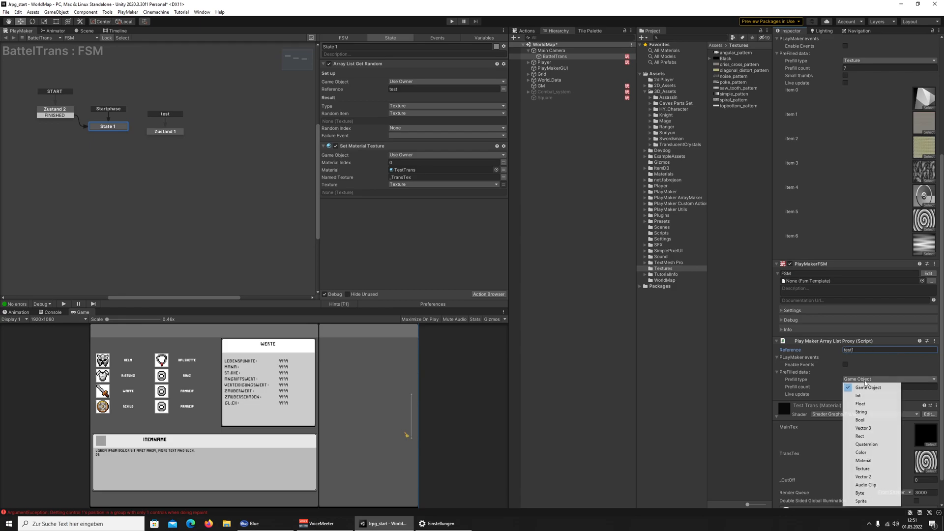
left_click(882, 470)
left_click(847, 387)
type("7")
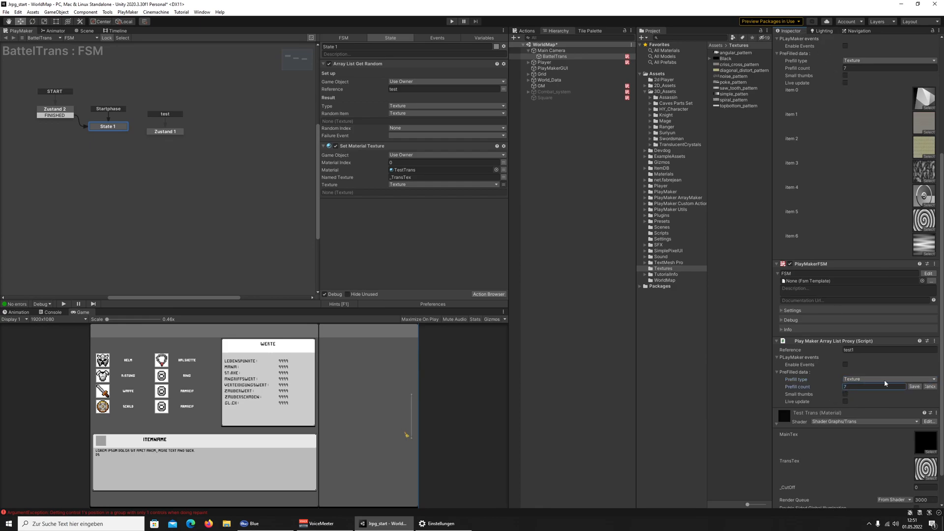
left_click(915, 386)
scroll(819, 235, "down", 3)
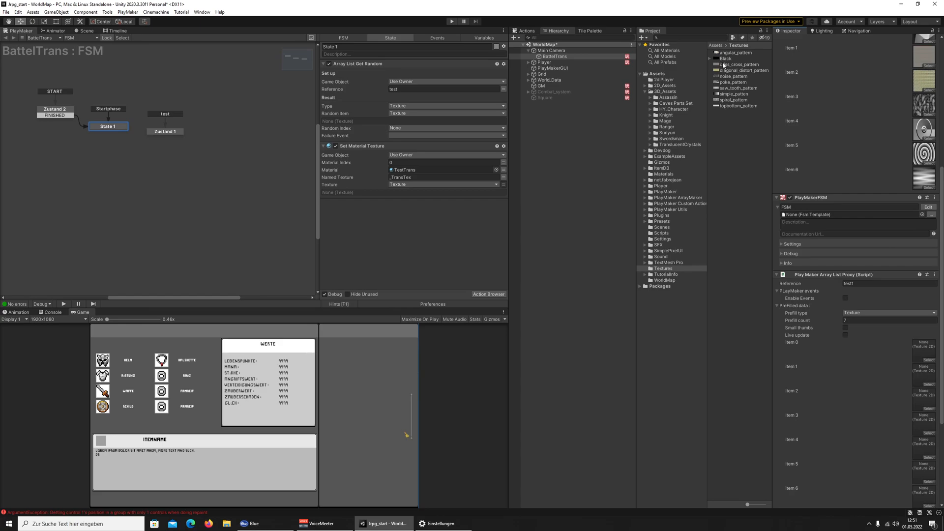
Assign poke_pattern to Item 0 and simple_patten to Item 1 of the test1 proxy, and remove that component
left_click_drag(724, 85, 923, 351)
left_click_drag(733, 94, 923, 374)
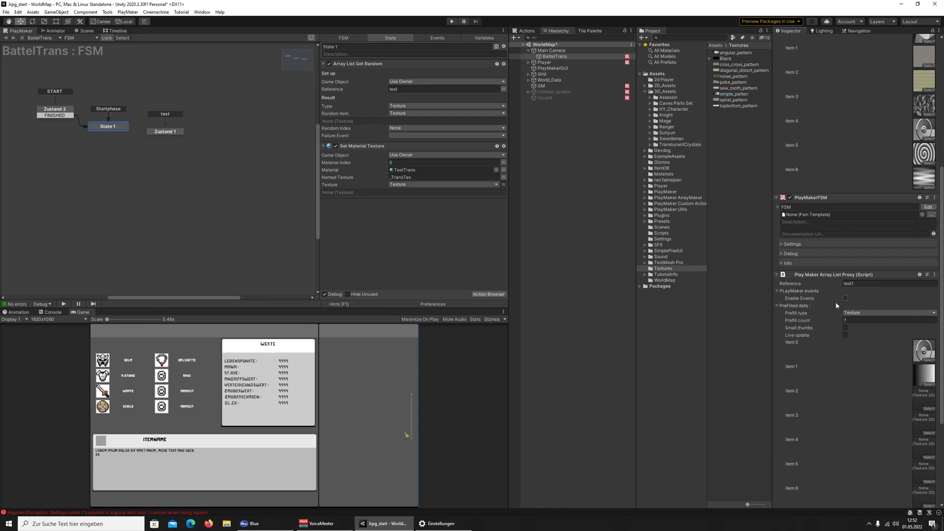
scroll(881, 172, "up", 3)
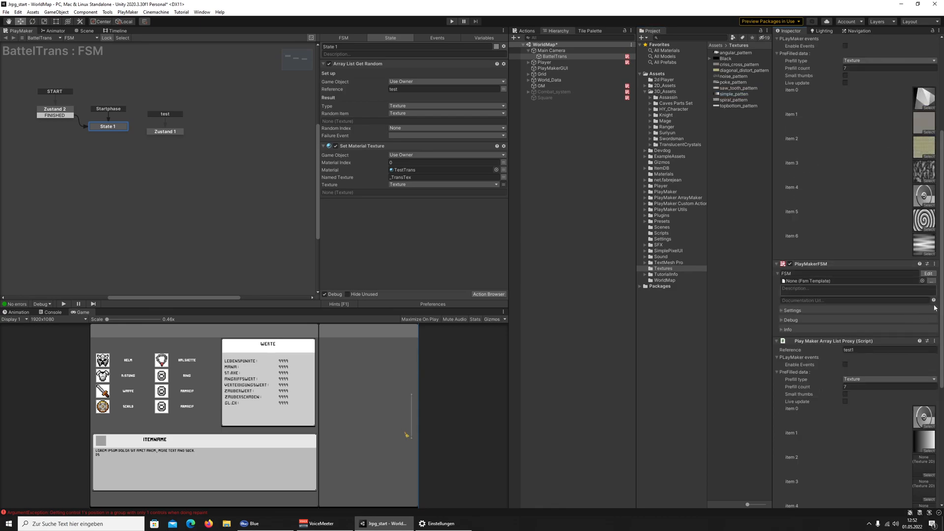
left_click(935, 341)
left_click(919, 364)
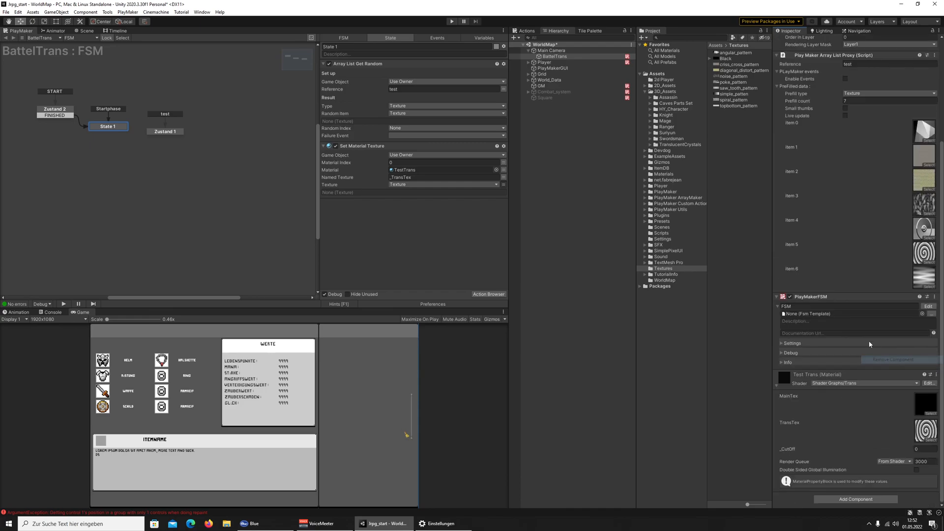
Review the BattelTrans FSM's Zustand 2 and State 1, and view the TransTex property in the Trans shader graph
left_click(55, 113)
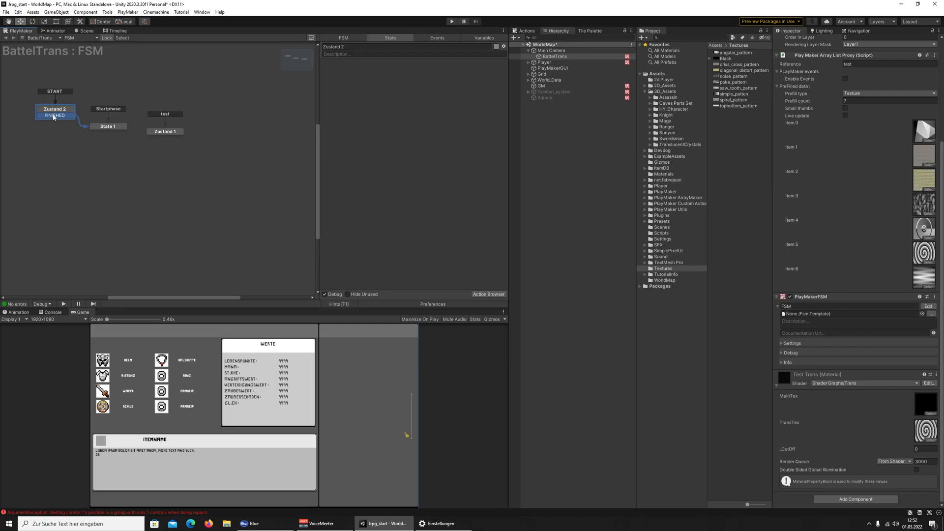
left_click(97, 127)
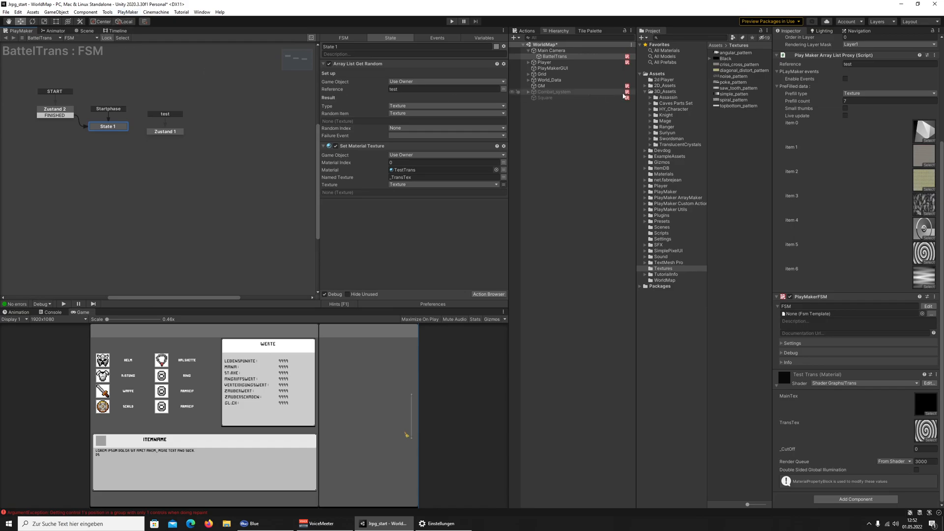
left_click(657, 74)
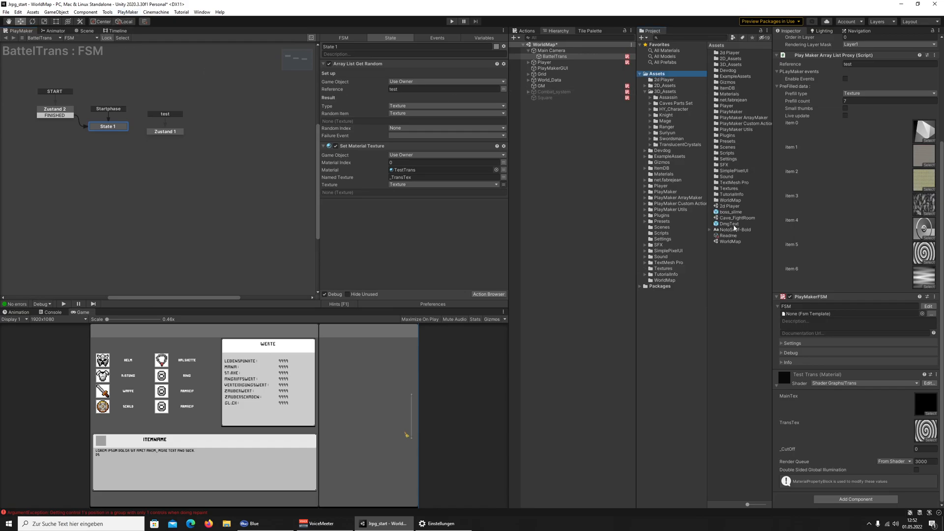
left_click(659, 87)
double_click(726, 147)
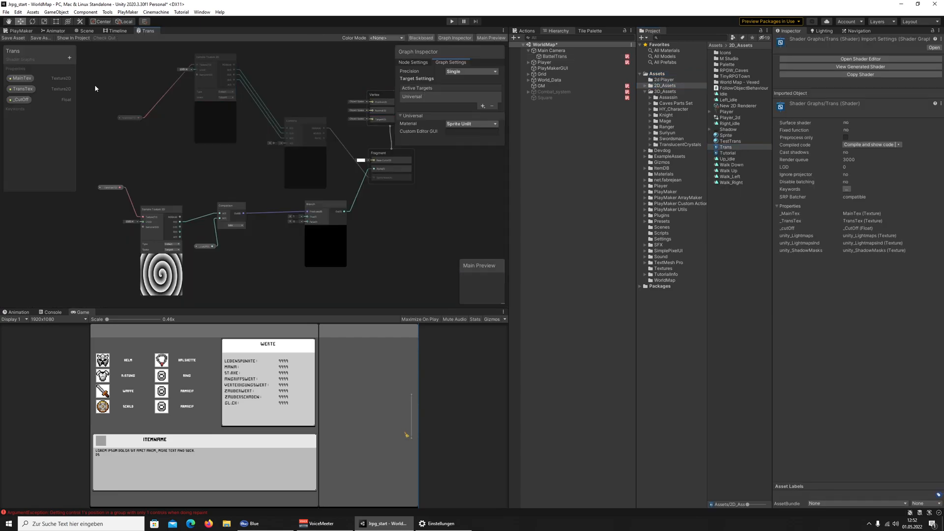
left_click(23, 89)
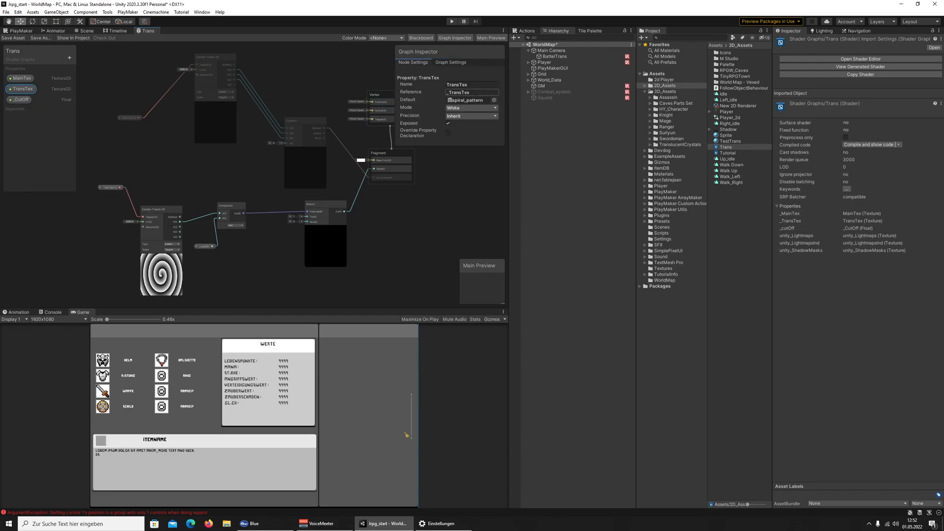
Compare the named texture in State 1's Set Material Texture action with the TransTex reference in the Trans graph
left_click(566, 58)
scroll(873, 320, "down", 5)
left_click(928, 374)
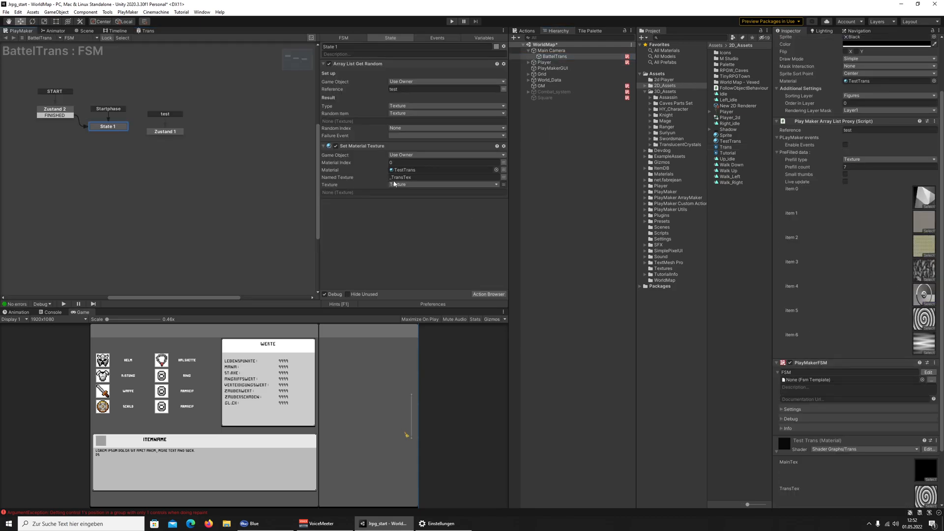
left_click(395, 177)
left_click(148, 31)
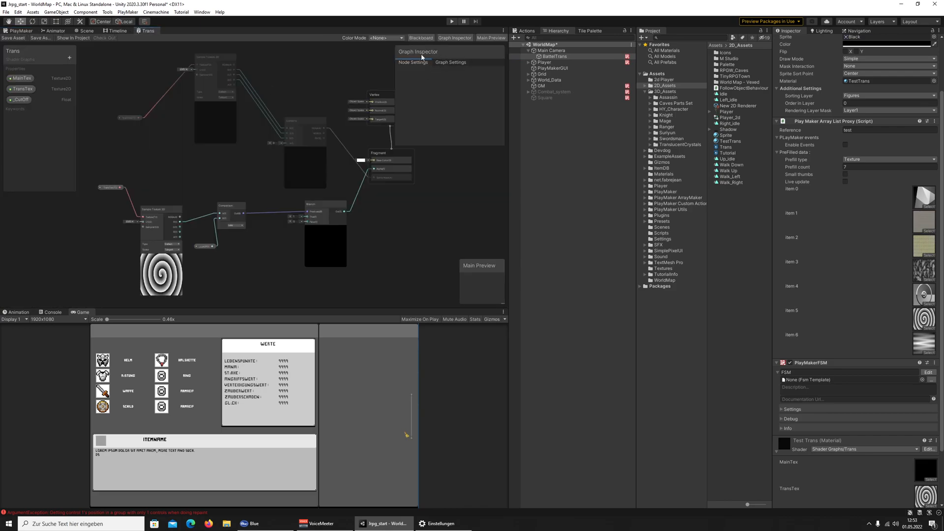
left_click(22, 88)
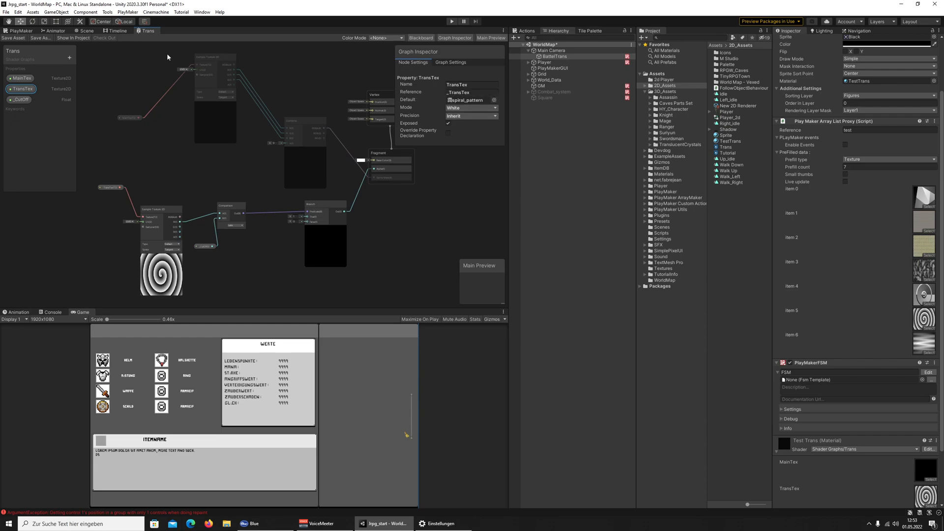
Examine the BattelTrans FSM's Zustand 2 and State 1 actions together with the object's texture list and material settings
left_click(20, 31)
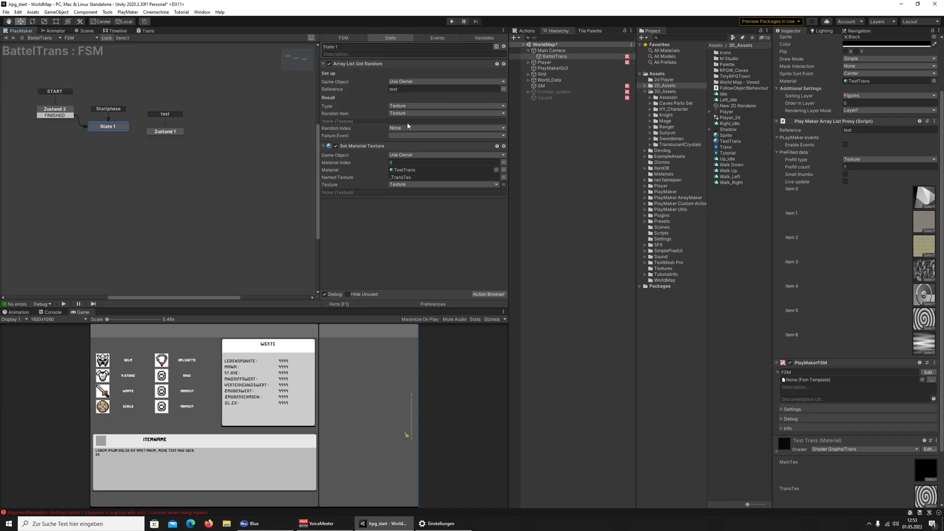
left_click(55, 110)
left_click(108, 127)
scroll(880, 437, "down", 3)
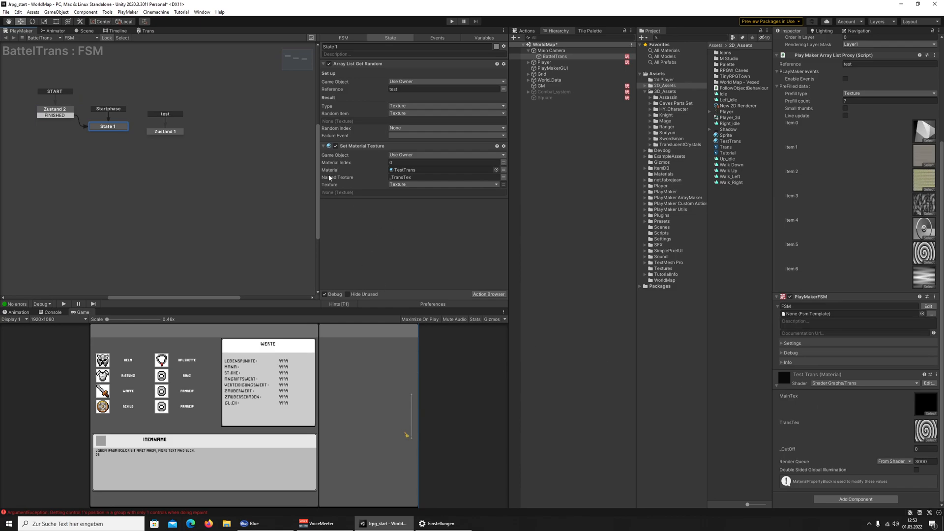
left_click(106, 129)
Locate the cave's Trigger object in World_Data's Entrance_Zone and open its Trigger_enter FSM
left_click(86, 31)
left_click(541, 86)
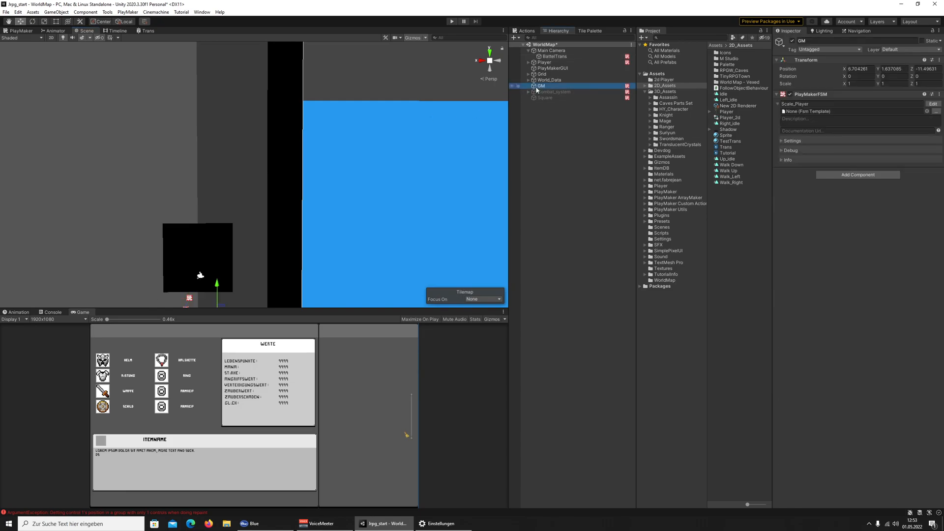
left_click(529, 79)
left_click(542, 92)
left_click(533, 86)
left_click(546, 92)
left_click(538, 92)
left_click(553, 97)
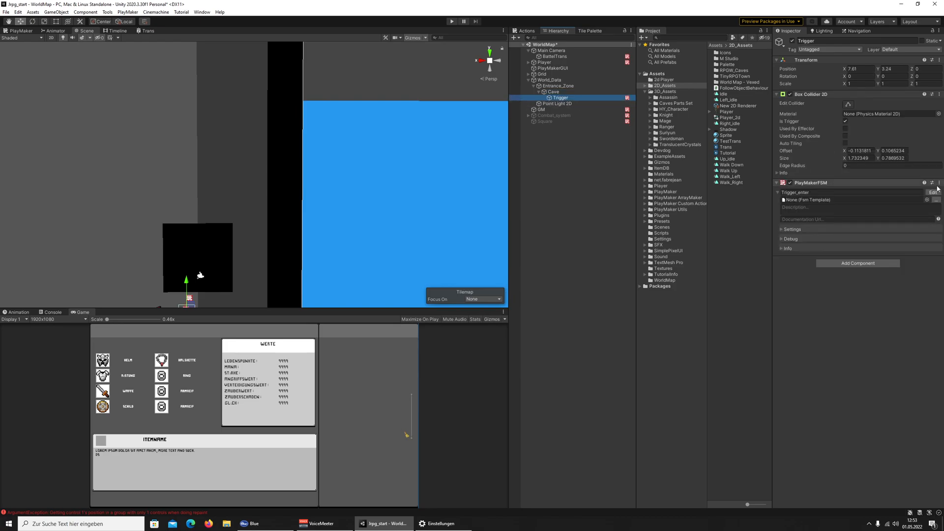
left_click(933, 192)
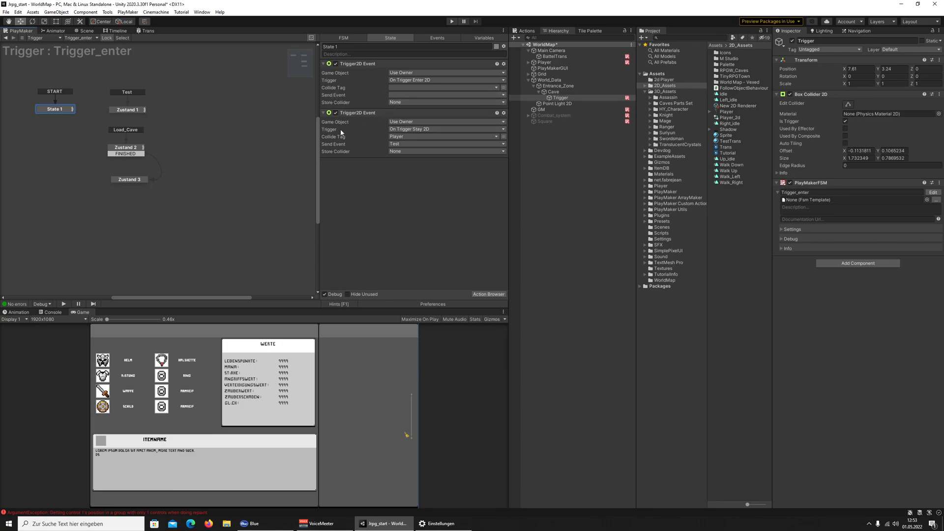
In State 1's On Trigger Enter 2D action, set the collide tag to Player and the sent event to Test
left_click(418, 88)
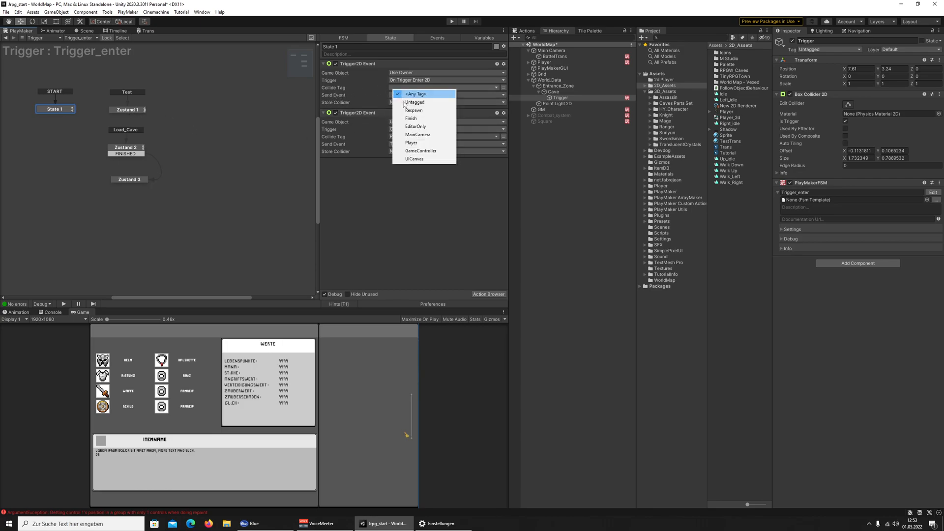
left_click(415, 143)
left_click(413, 95)
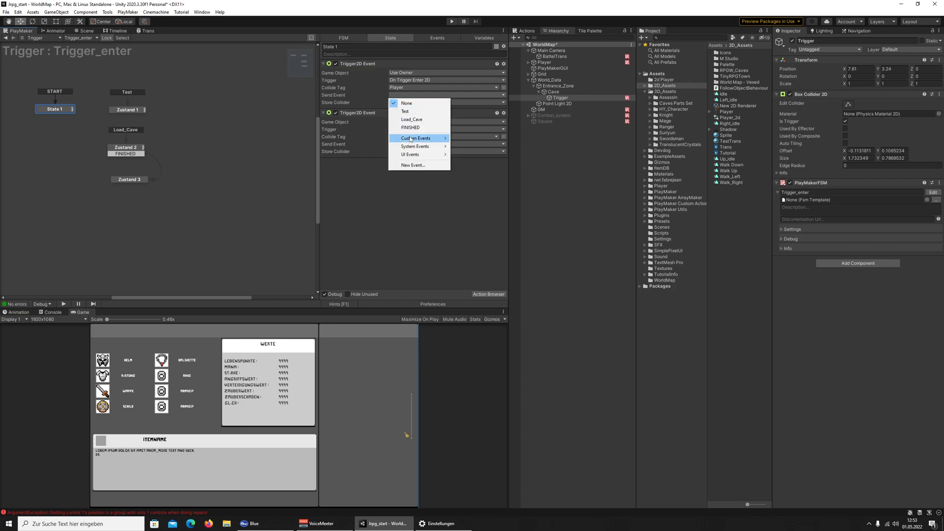
left_click(405, 111)
Examine the Trigger_enter FSM's Zustand 1 and Zustand 2 actions alongside the BattelTrans object's settings
left_click(127, 109)
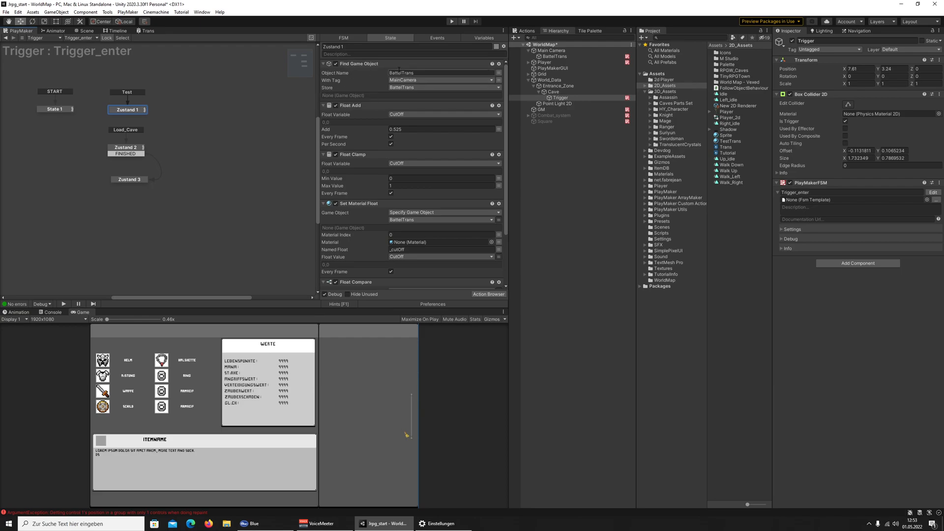
left_click(555, 56)
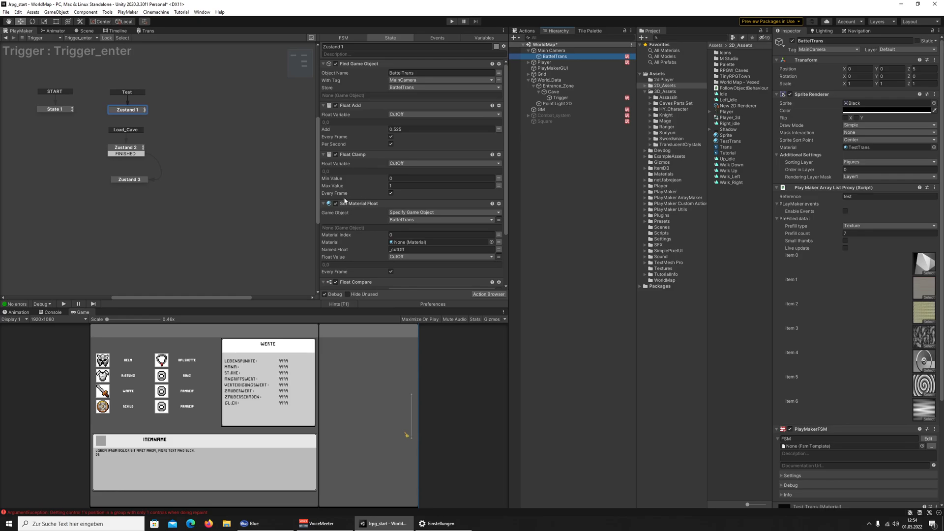
scroll(452, 170, "down", 3)
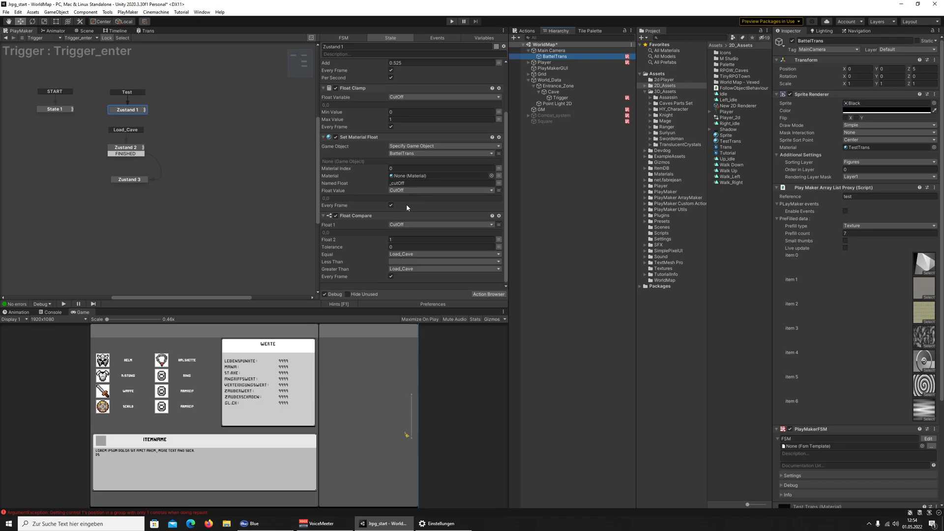
scroll(408, 263, "down", 1)
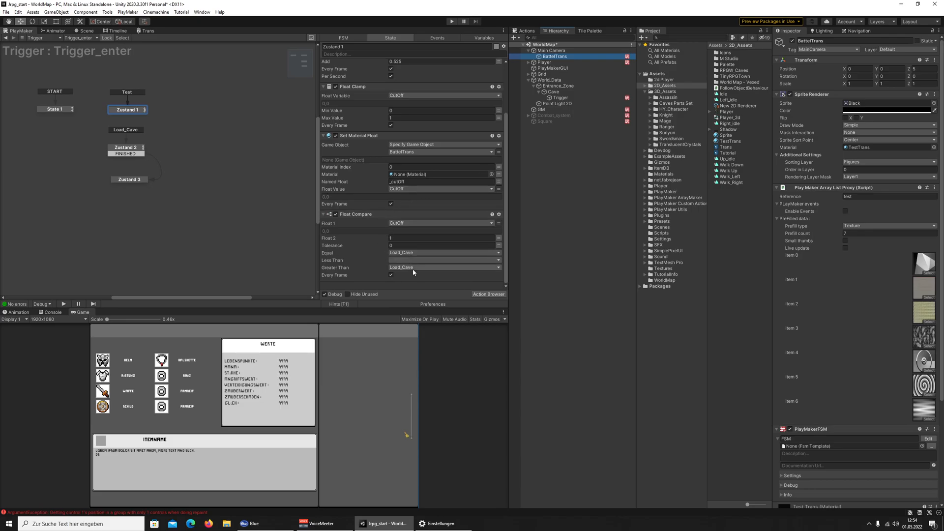
left_click(128, 149)
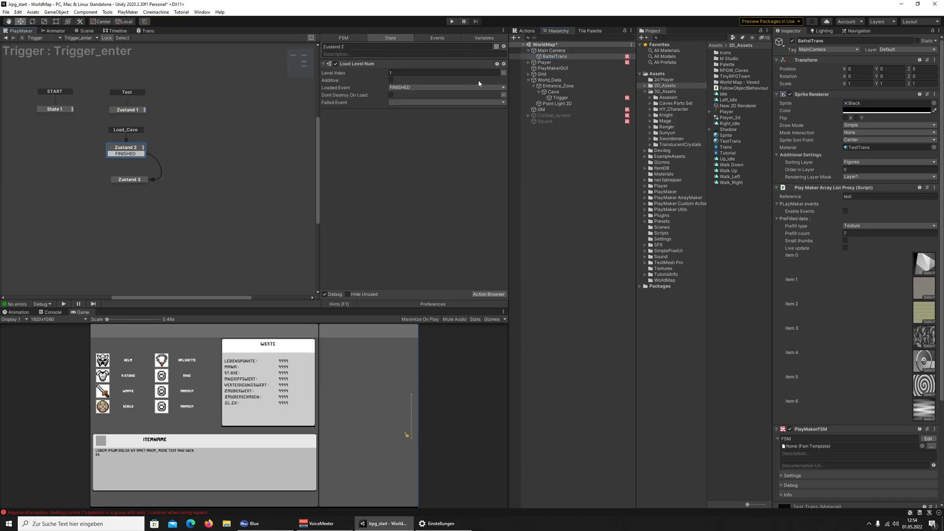
Assign the TestTrans material to the Set Material Float action in Zustand 1
left_click(129, 112)
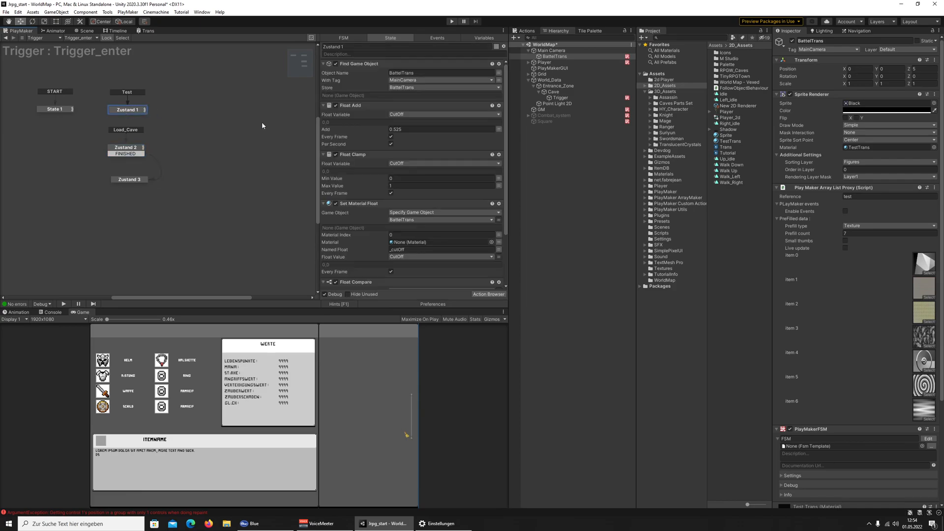
left_click_drag(729, 142, 418, 243)
Run the game repeatedly to check BattelTrans's randomised TransTex texture and the transition triggered at the cave entrance
left_click(451, 22)
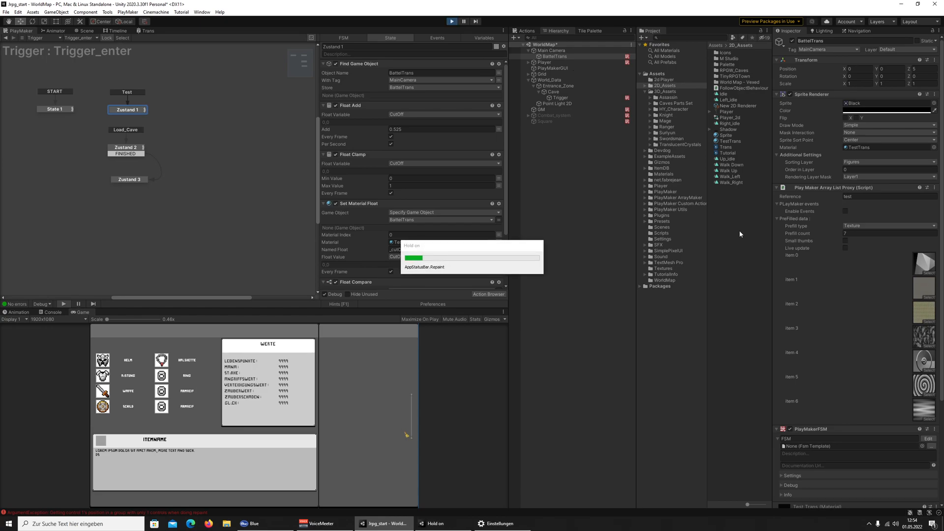
scroll(809, 416, "down", 5)
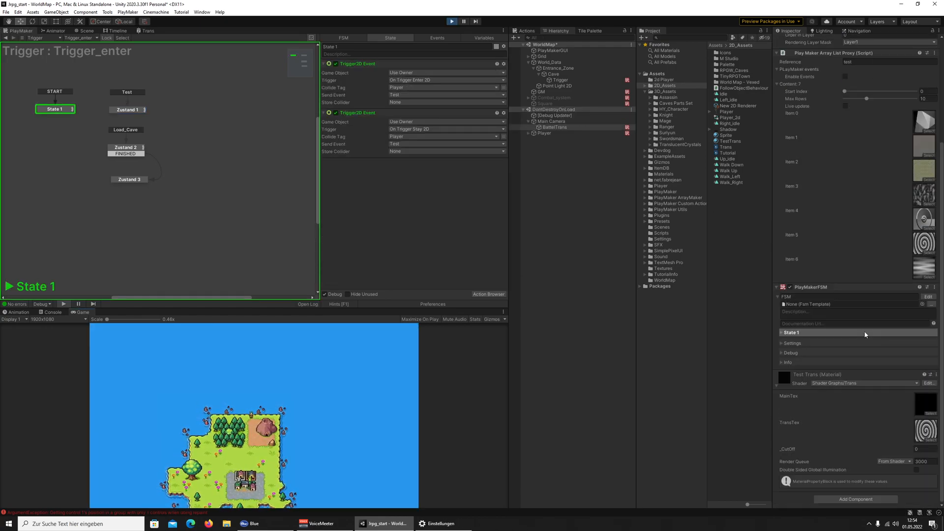
left_click(453, 21)
left_click(456, 20)
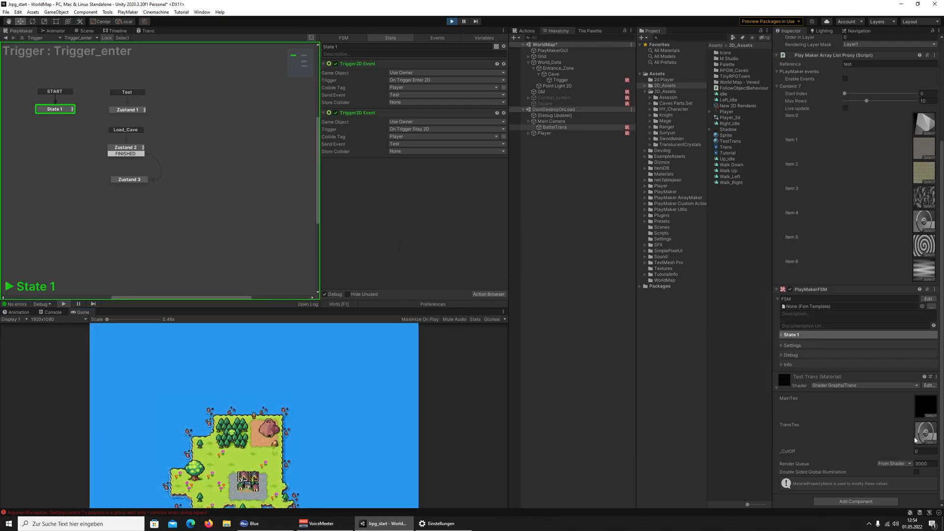
left_click(450, 22)
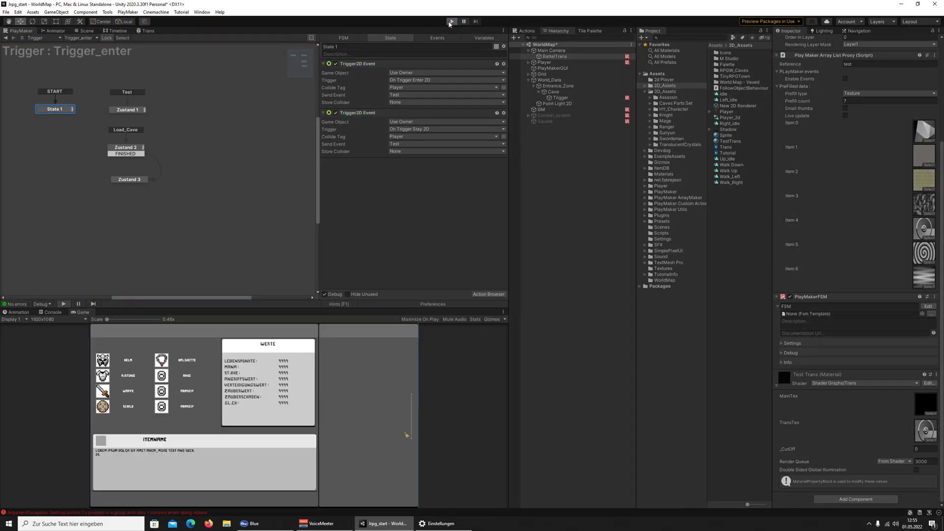
key("ctrl+p")
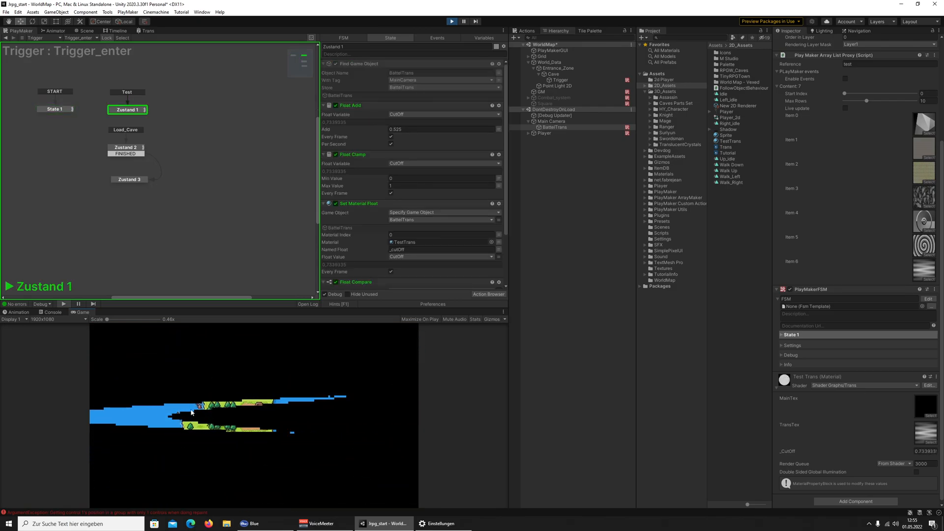
left_click(450, 21)
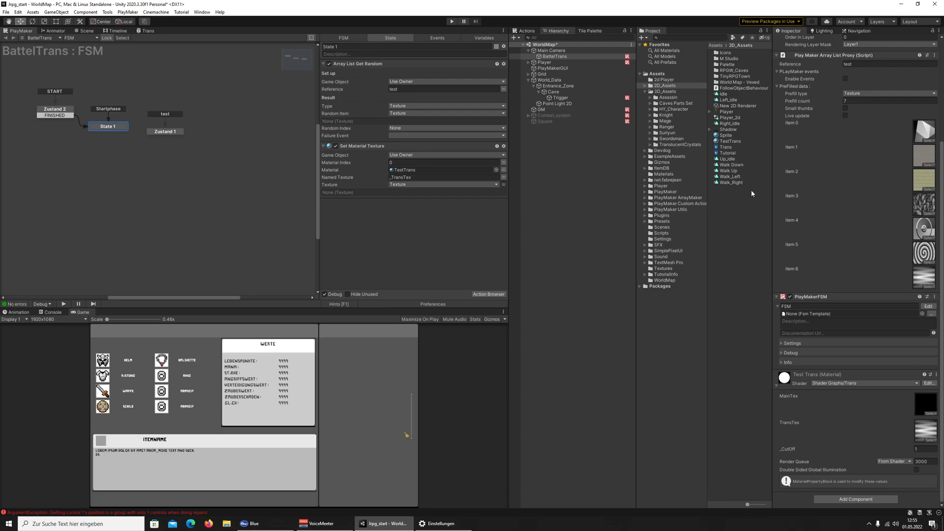
Open the project's Textures folder to view the transition pattern textures
left_click(664, 269)
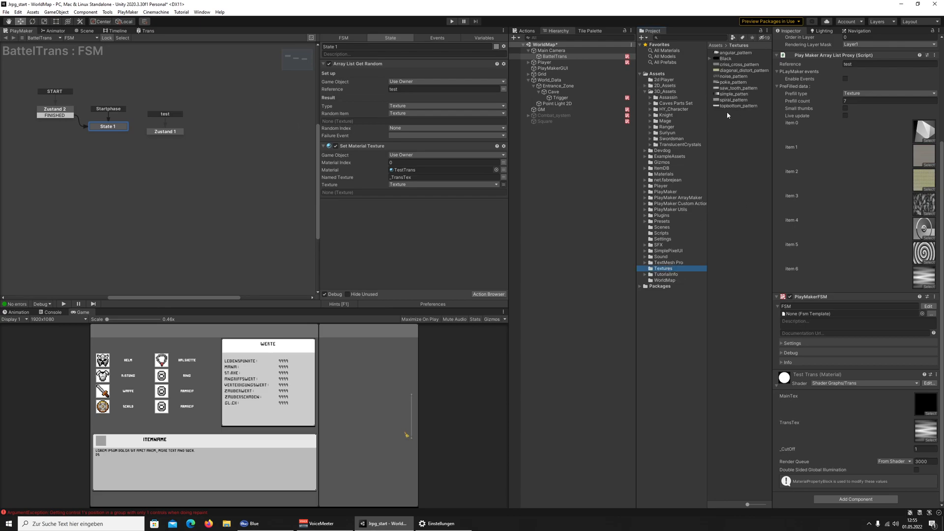